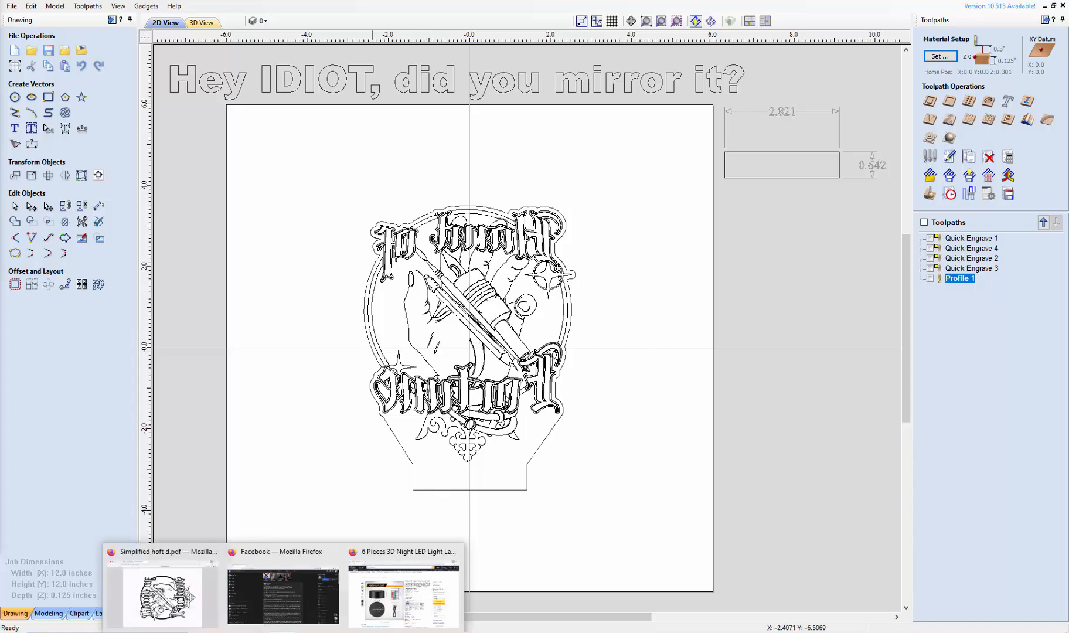
Step: Examine the LED lamp base's product-size image on Amazon and the tool photo IMG_20250316_132321_HDR.jpg, and return to the design program
{"action": "left_click", "coordinate": [415, 585]}
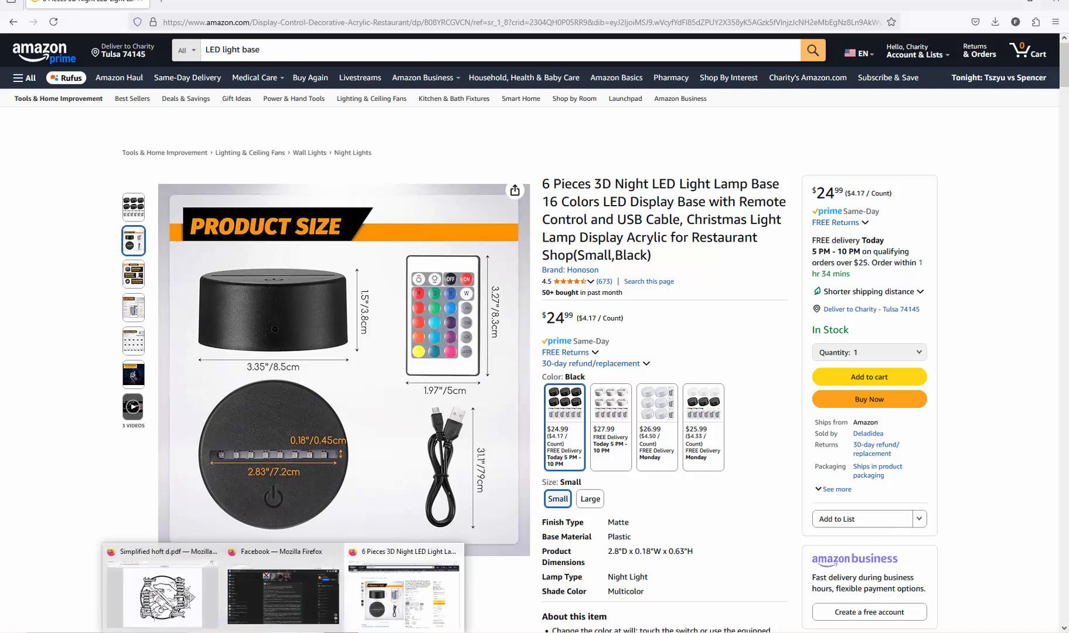
{"action": "mouse_move", "coordinate": [392, 632]}
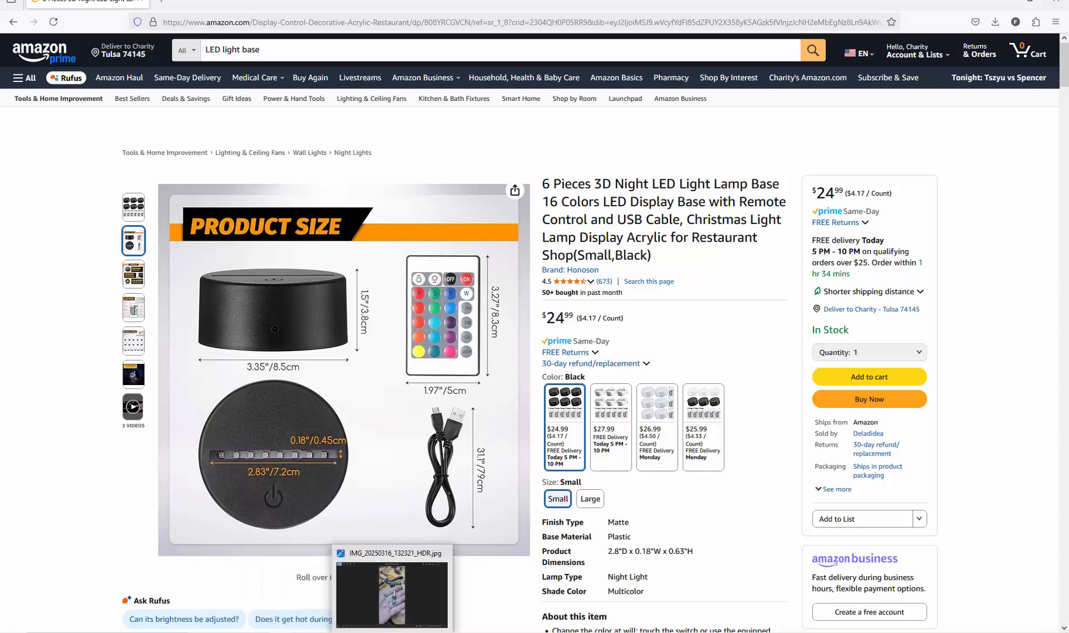
{"action": "left_click", "coordinate": [414, 598]}
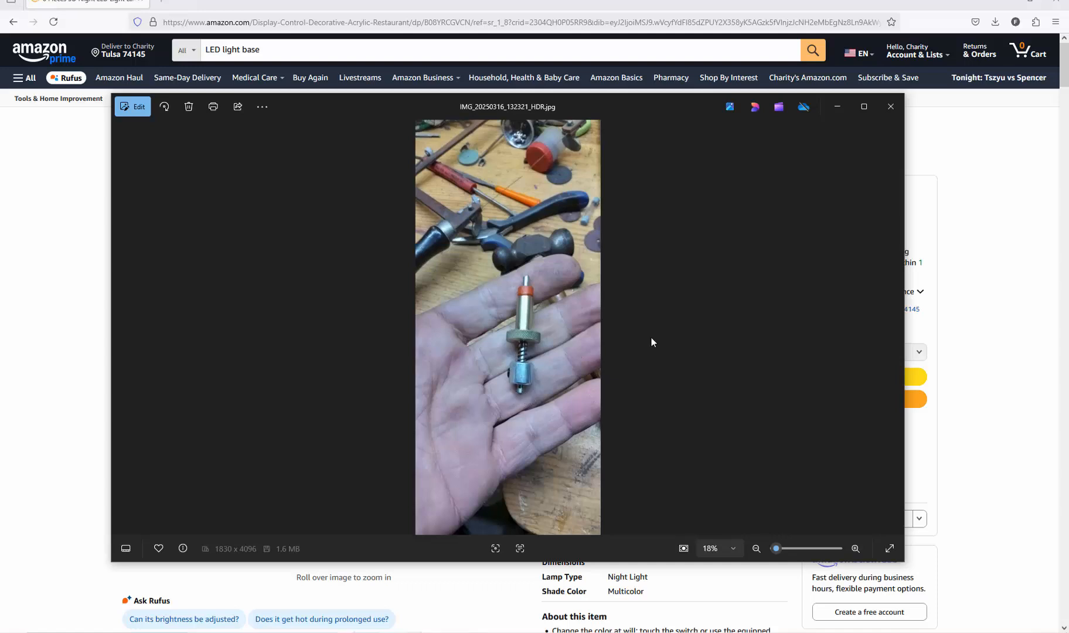
{"action": "left_click", "coordinate": [837, 109]}
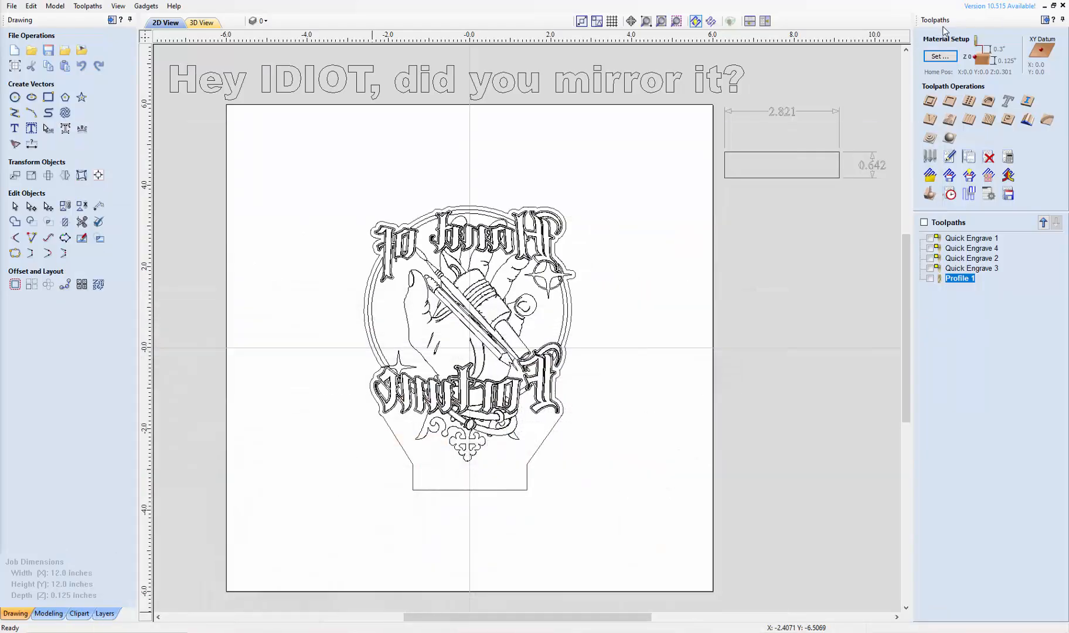
Step: Move the entire mirrored hand-and-lettering design off the material, placing it just beyond the material's right edge
{"action": "left_click", "coordinate": [1005, 5]}
{"action": "left_click_drag", "start_coordinate": [326, 229], "coordinate": [603, 545]}
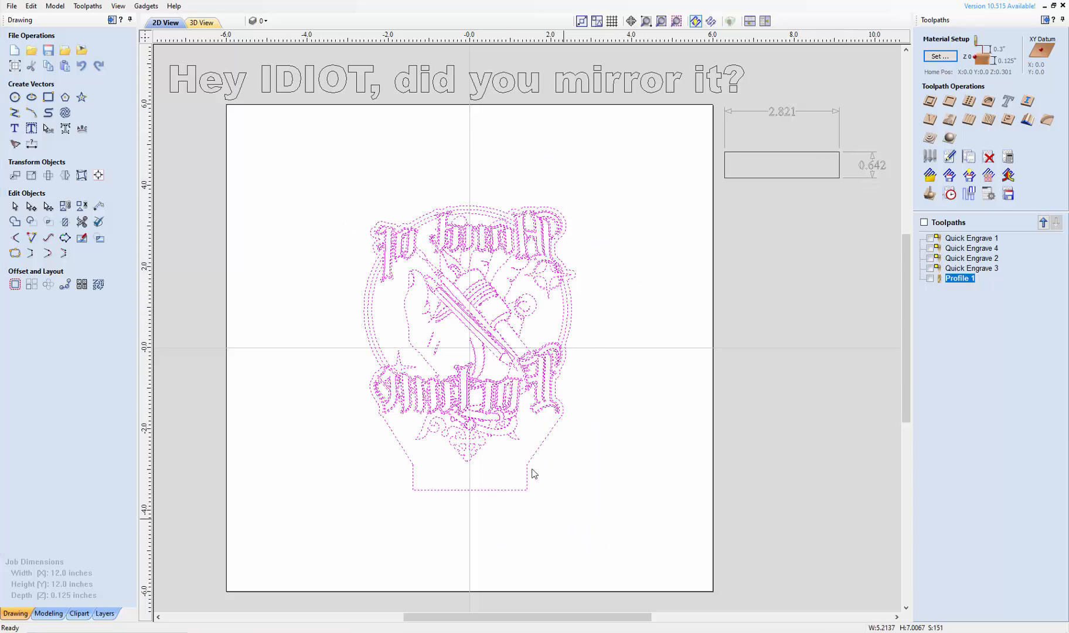
{"action": "left_click", "coordinate": [561, 406]}
{"action": "left_click_drag", "start_coordinate": [470, 347], "coordinate": [828, 373]}
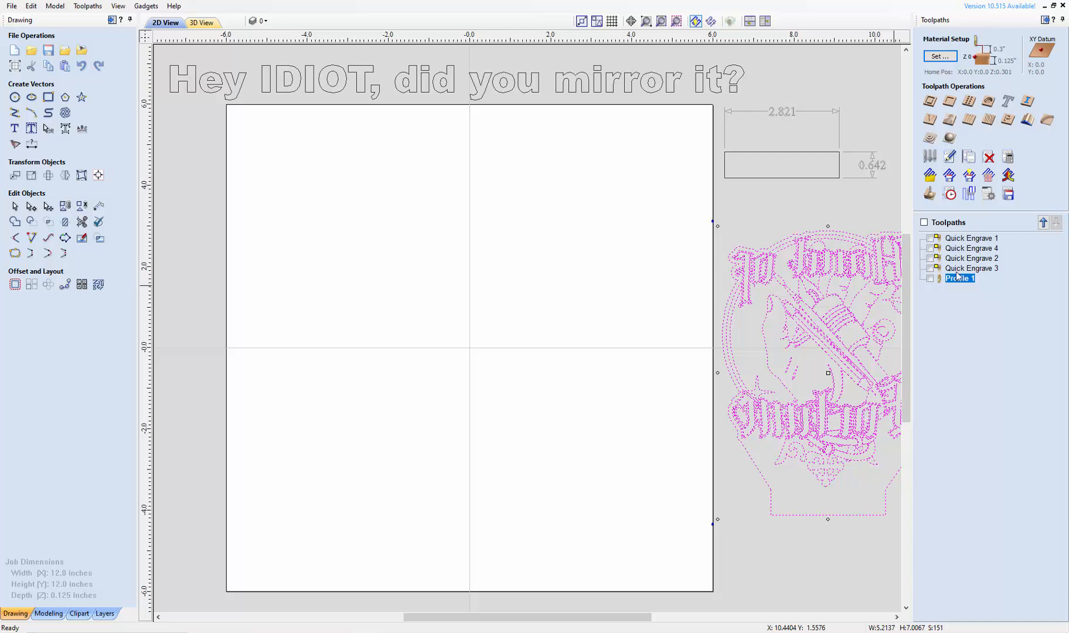
{"action": "mouse_move", "coordinate": [951, 283]}
Step: Paste the CONGESTIVE HEART FAILURE review design and shrink it to about 4.78 × 3.61 inches in the material's lower-right quarter
{"action": "left_click", "coordinate": [462, 281]}
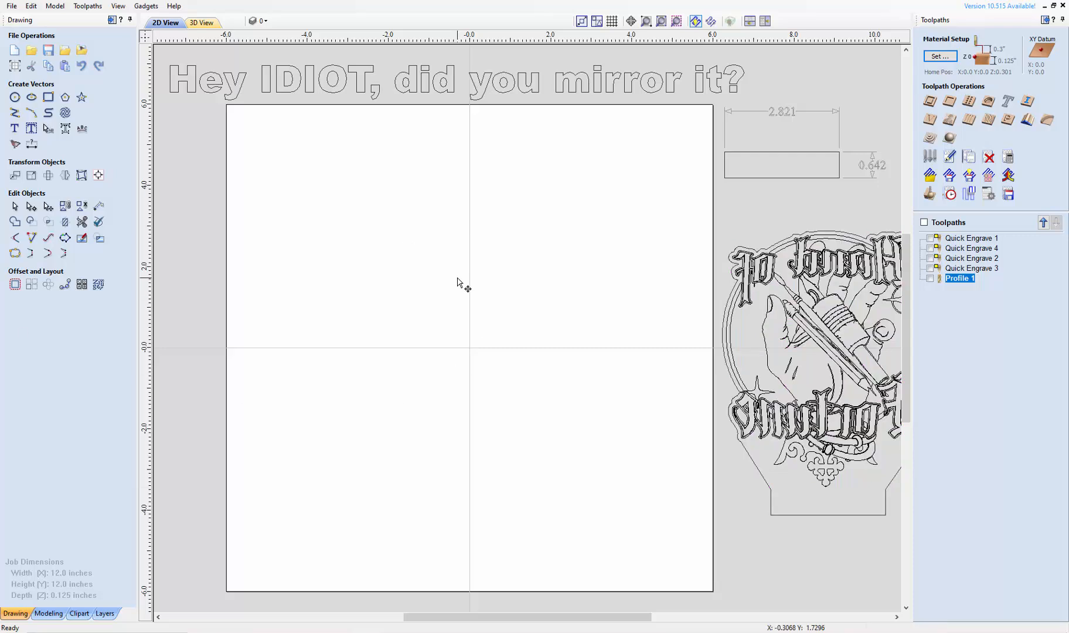
{"action": "right_click", "coordinate": [467, 280]}
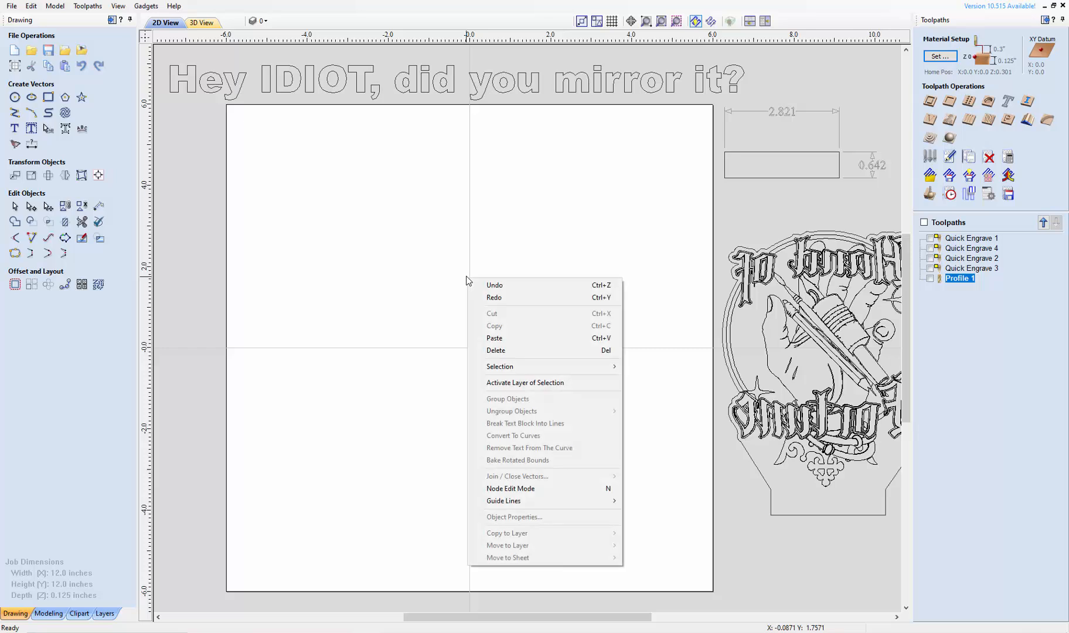
{"action": "left_click", "coordinate": [495, 338]}
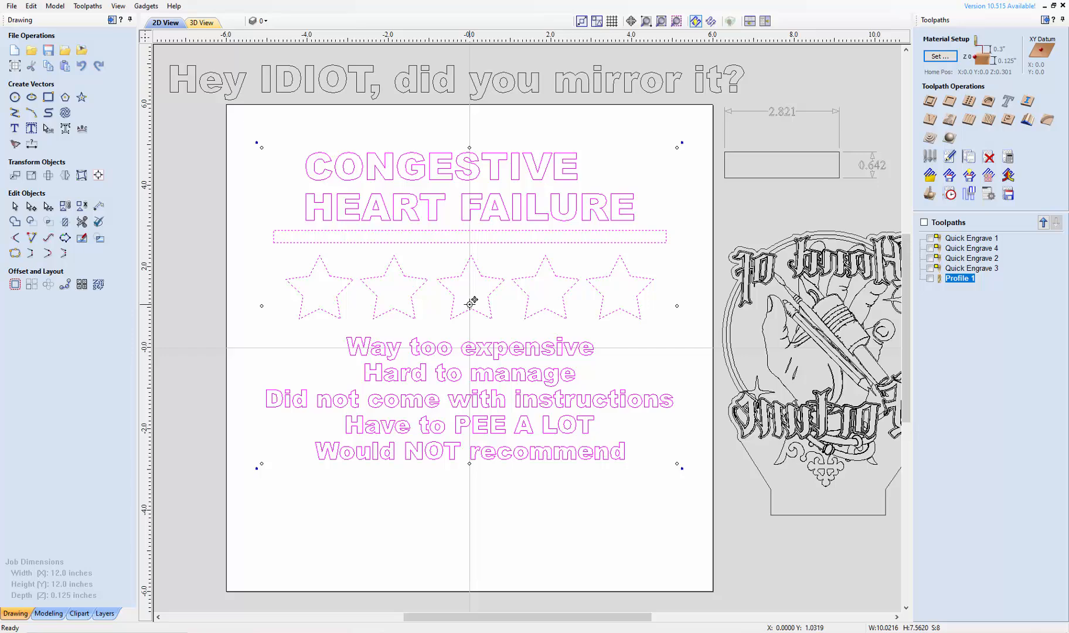
{"action": "left_click_drag", "start_coordinate": [470, 303], "coordinate": [468, 346]}
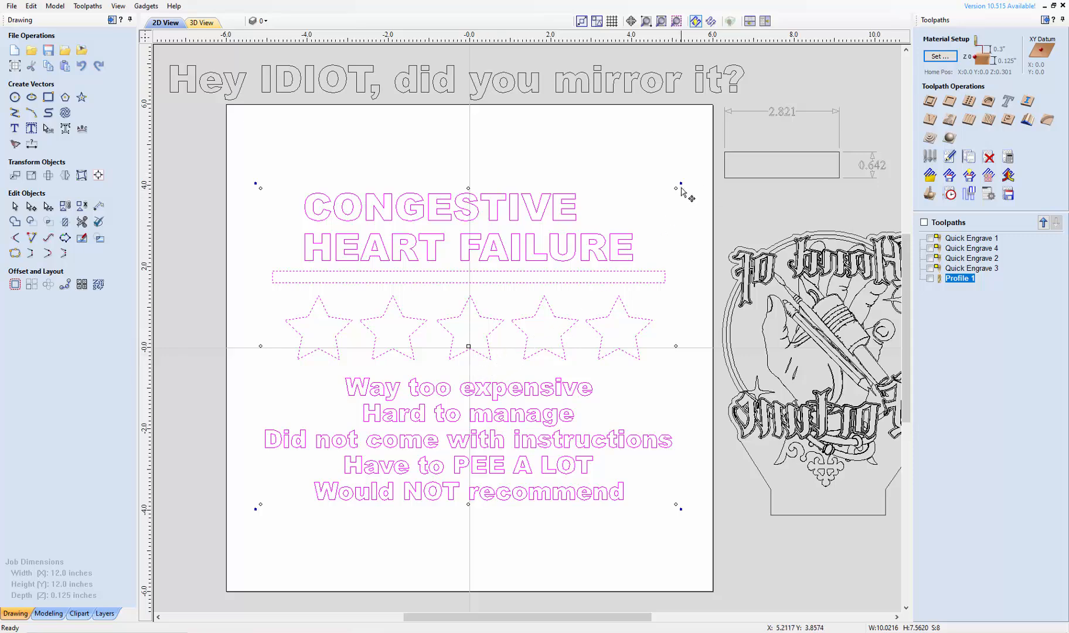
{"action": "left_click_drag", "start_coordinate": [675, 190], "coordinate": [468, 344]}
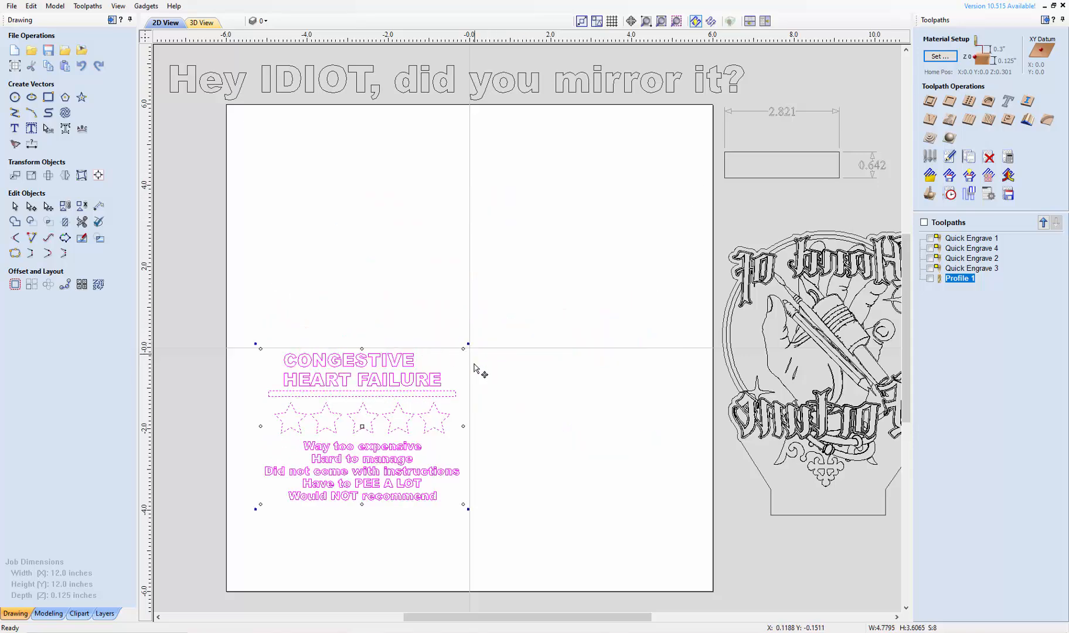
{"action": "left_click_drag", "start_coordinate": [362, 426], "coordinate": [587, 473]}
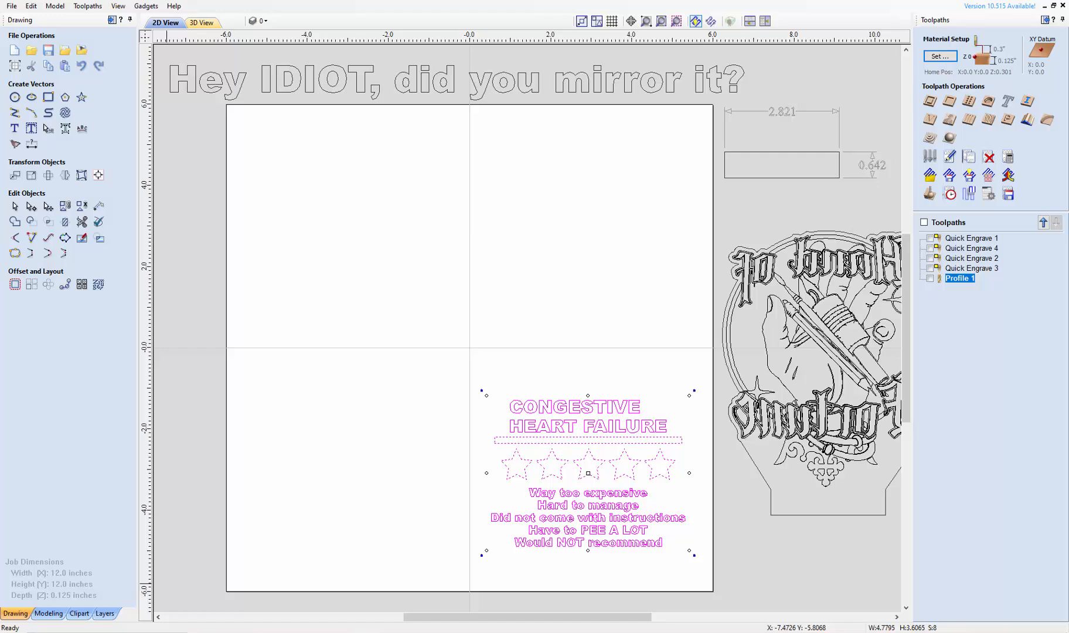
Step: Paste the 7 × 7 inch square and centre it on the material's origin
{"action": "right_click", "coordinate": [444, 231]}
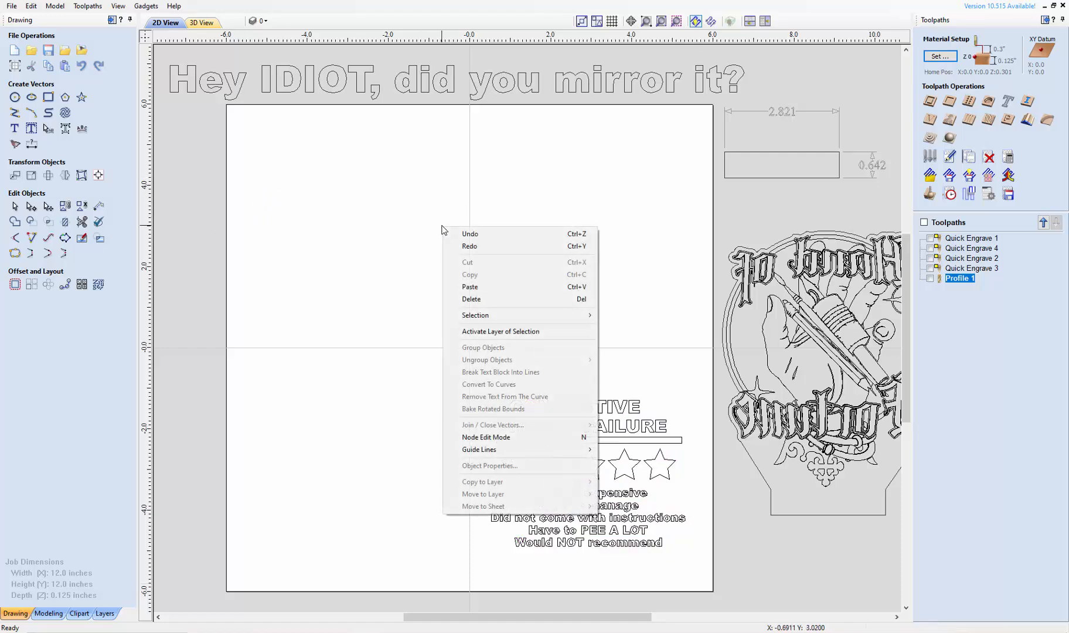
{"action": "left_click", "coordinate": [504, 287]}
{"action": "scroll", "coordinate": [508, 257], "scroll_direction": "down", "scroll_amount": 3}
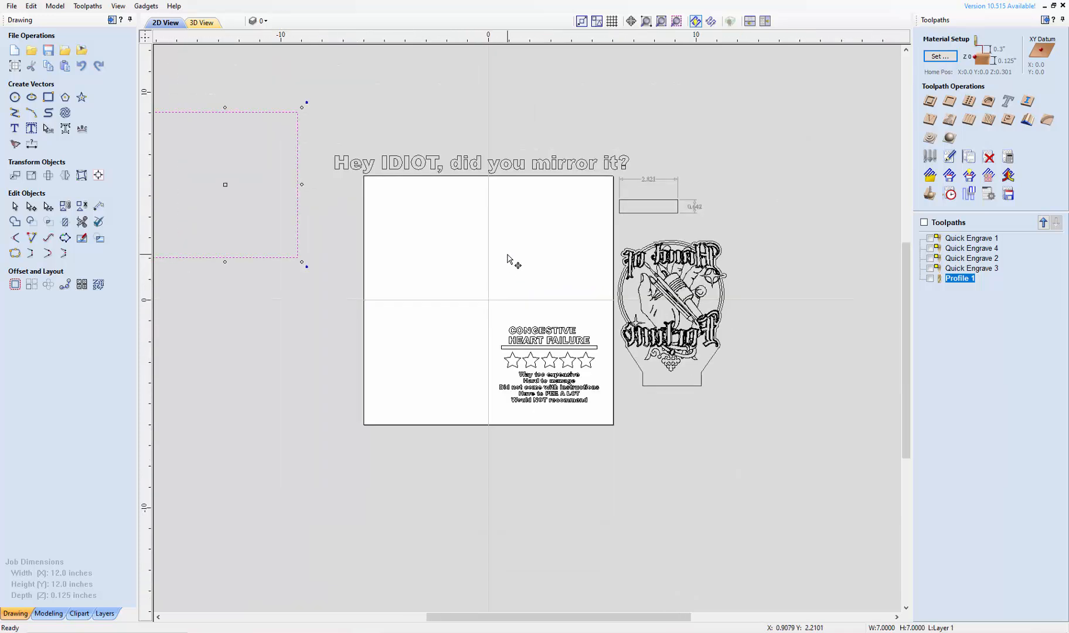
{"action": "left_click_drag", "start_coordinate": [228, 181], "coordinate": [488, 297]}
{"action": "scroll", "coordinate": [489, 307], "scroll_direction": "up", "scroll_amount": 4}
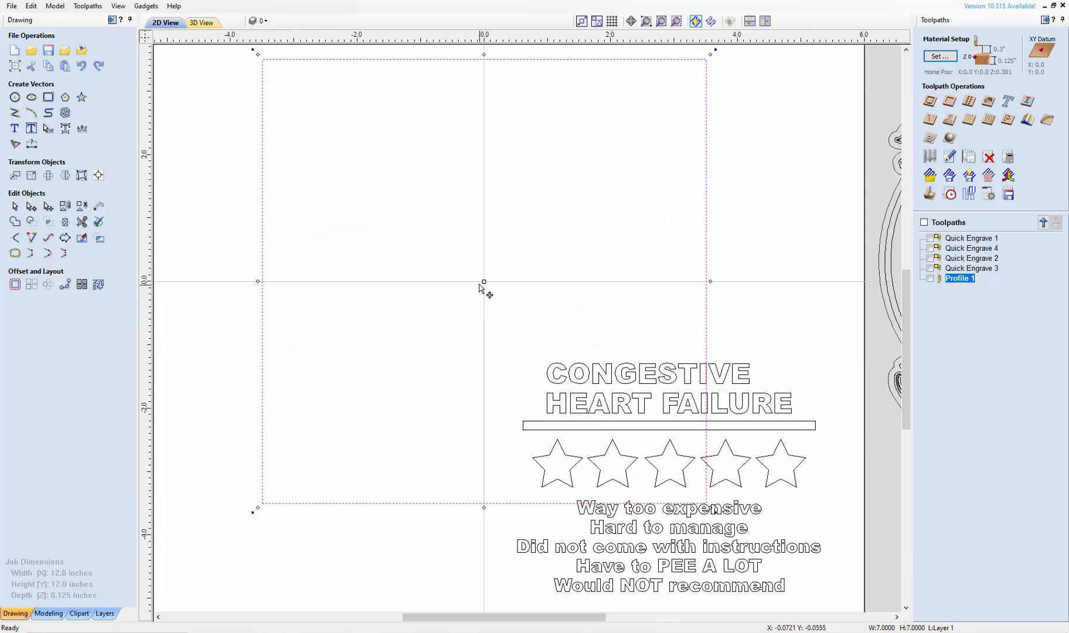
{"action": "scroll", "coordinate": [491, 275], "scroll_direction": "down", "scroll_amount": 2}
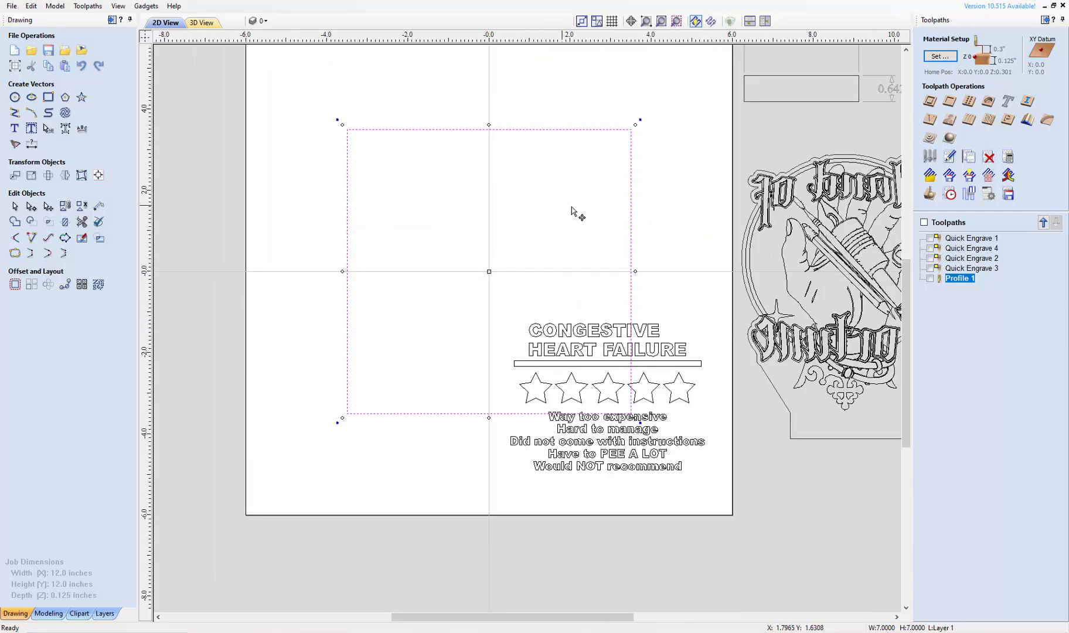
{"action": "left_click", "coordinate": [419, 303]}
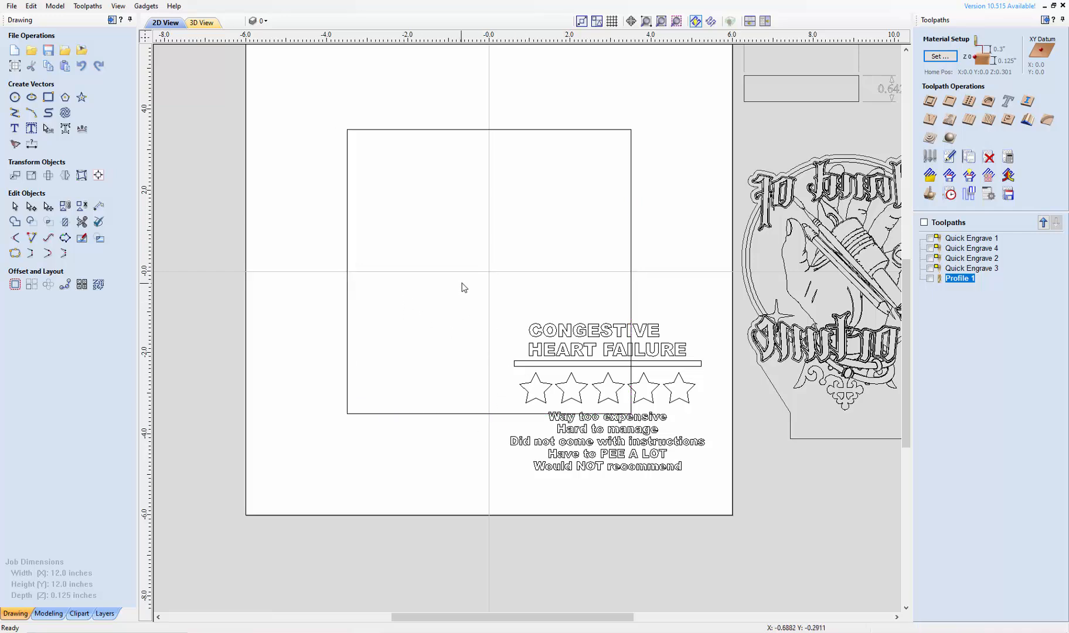
Step: Centre the review design inside the square and enlarge it to about 5.66 × 4.27 inches
{"action": "left_click_drag", "start_coordinate": [463, 286], "coordinate": [714, 498]}
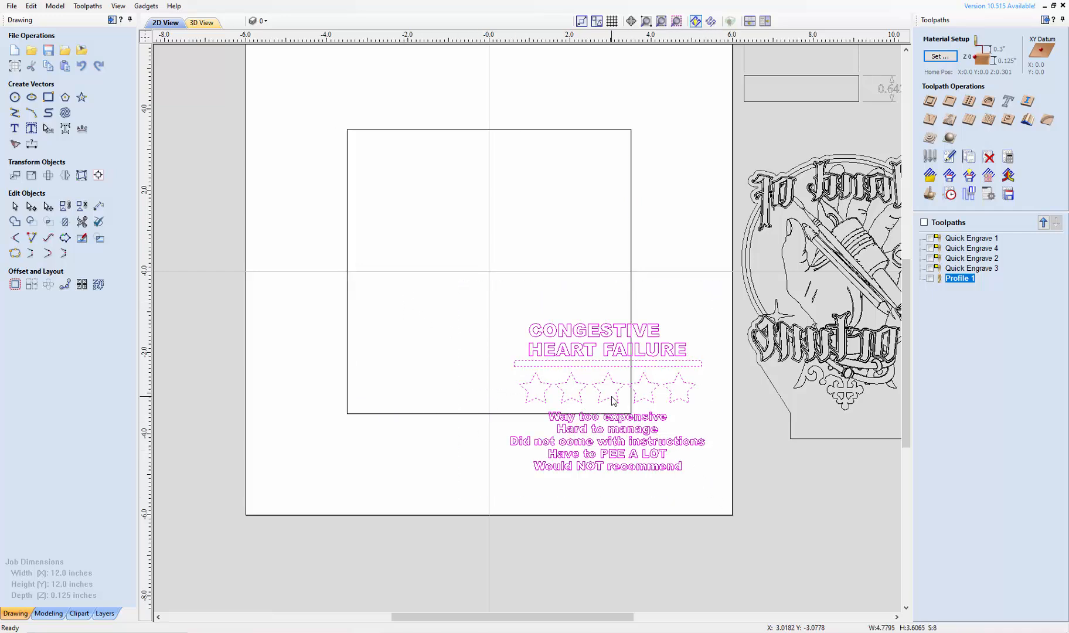
{"action": "left_click", "coordinate": [612, 400]}
{"action": "left_click_drag", "start_coordinate": [609, 396], "coordinate": [488, 271]}
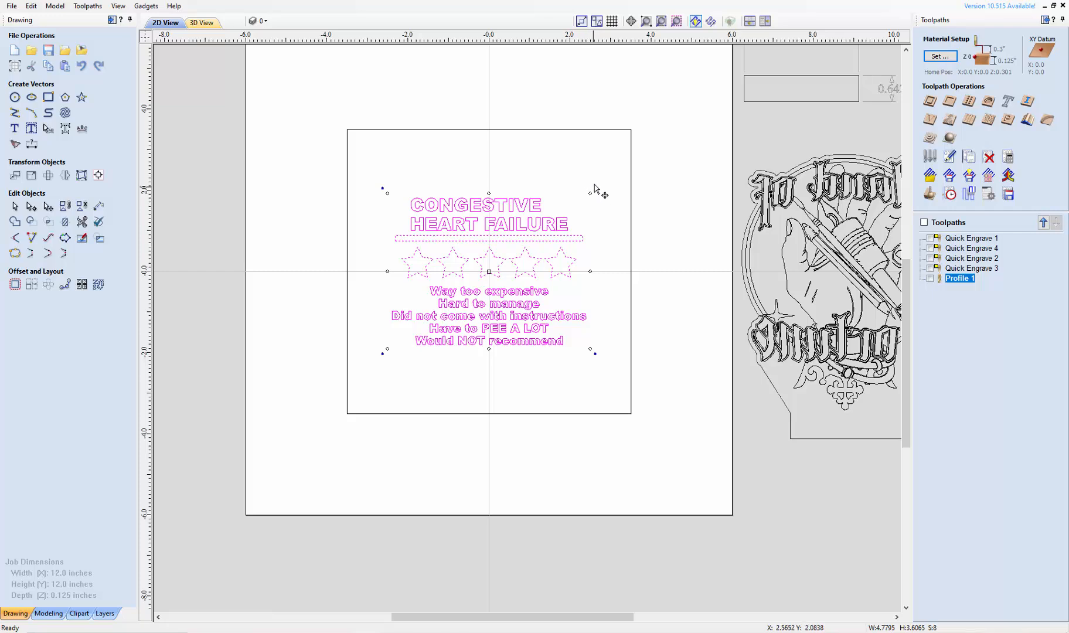
{"action": "left_click_drag", "start_coordinate": [589, 193], "coordinate": [626, 167]}
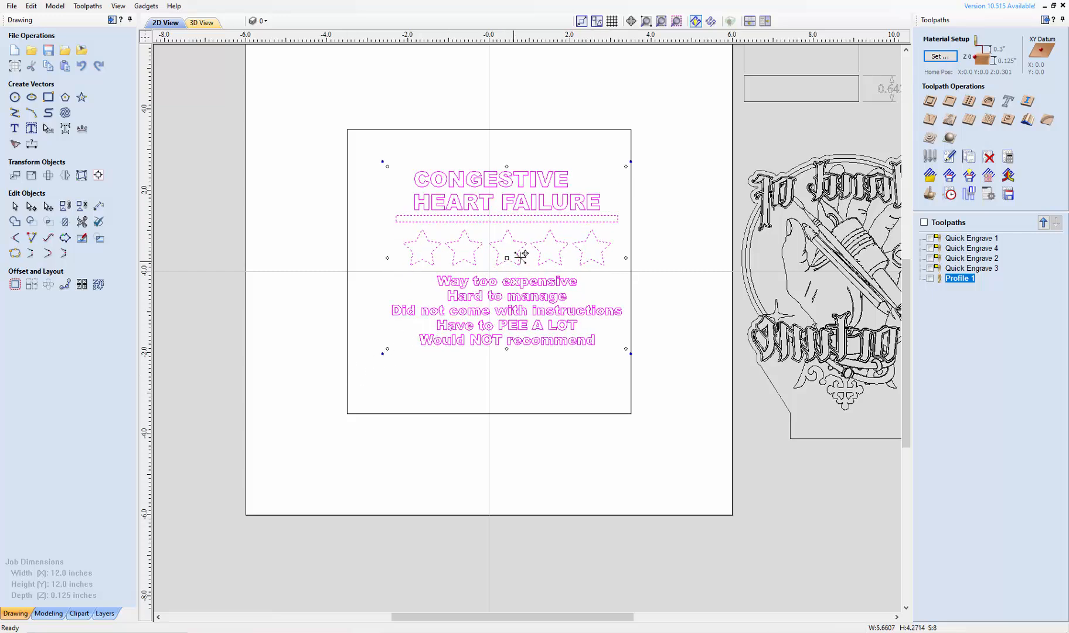
{"action": "left_click_drag", "start_coordinate": [506, 256], "coordinate": [489, 272]}
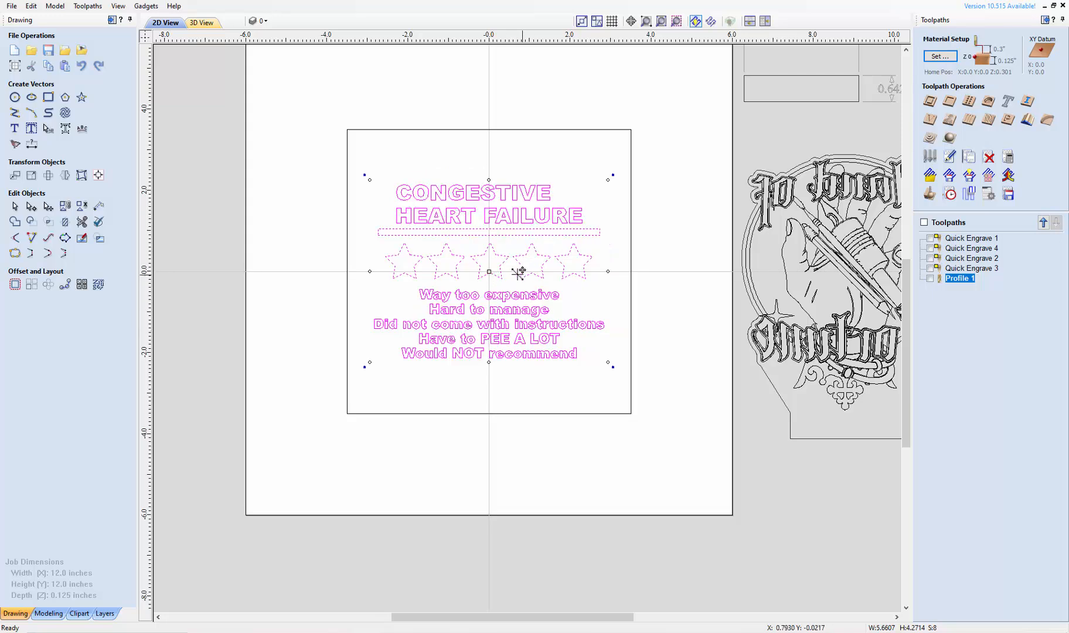
{"action": "left_click", "coordinate": [567, 158]}
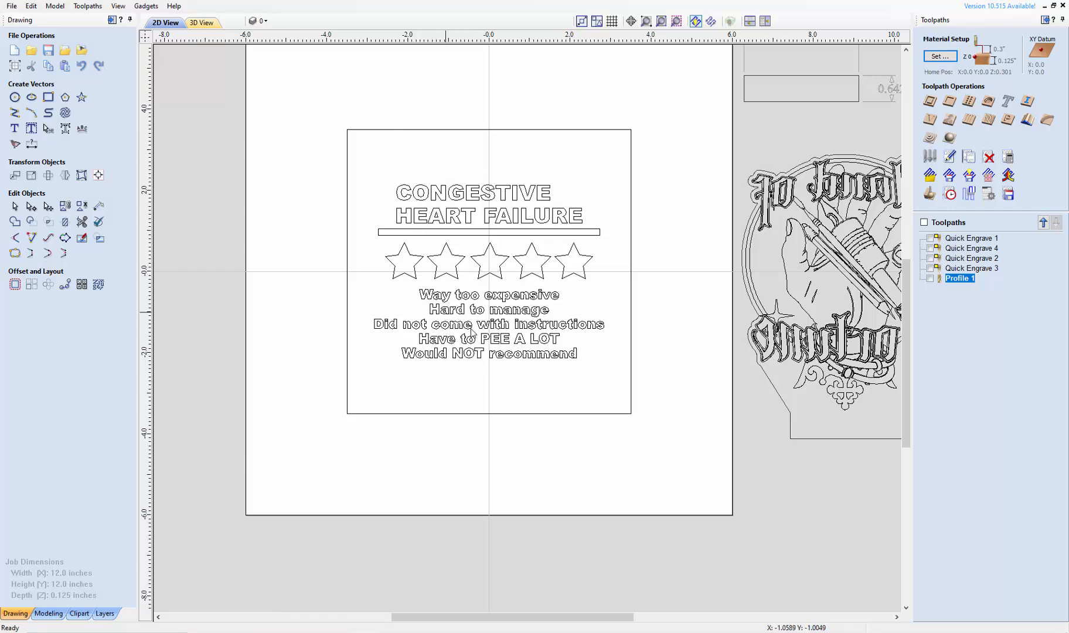
Step: Enlarge the review design further to about 6.13 × 4.62 inches and recentre it within the square
{"action": "left_click", "coordinate": [469, 215]}
{"action": "left_click_drag", "start_coordinate": [356, 161], "coordinate": [623, 411]}
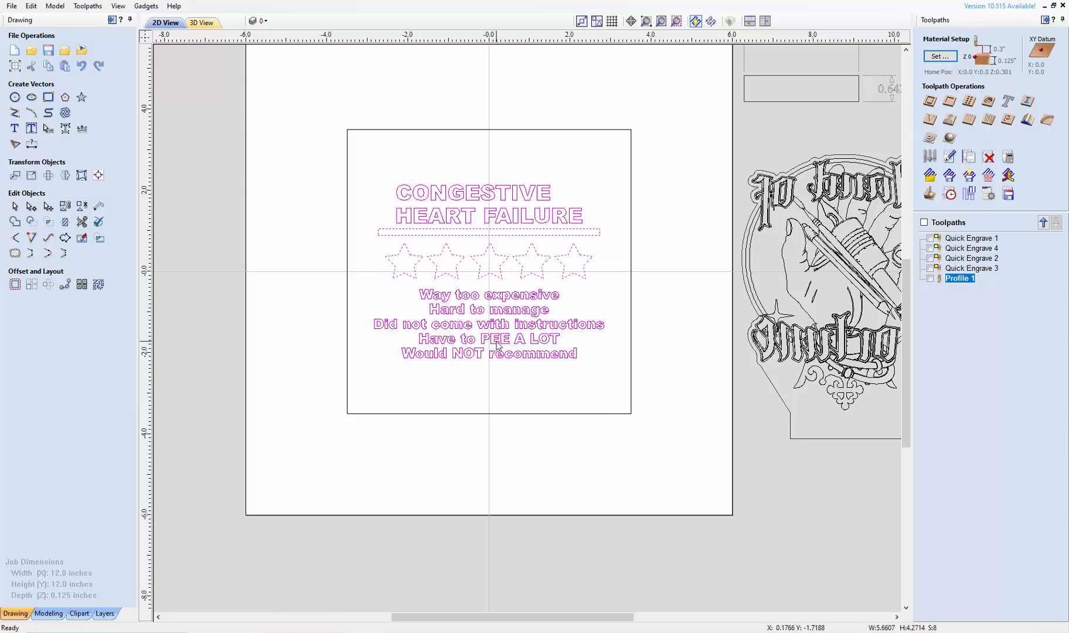
{"action": "left_click_drag", "start_coordinate": [369, 361], "coordinate": [345, 371]}
{"action": "left_click_drag", "start_coordinate": [341, 373], "coordinate": [375, 369]}
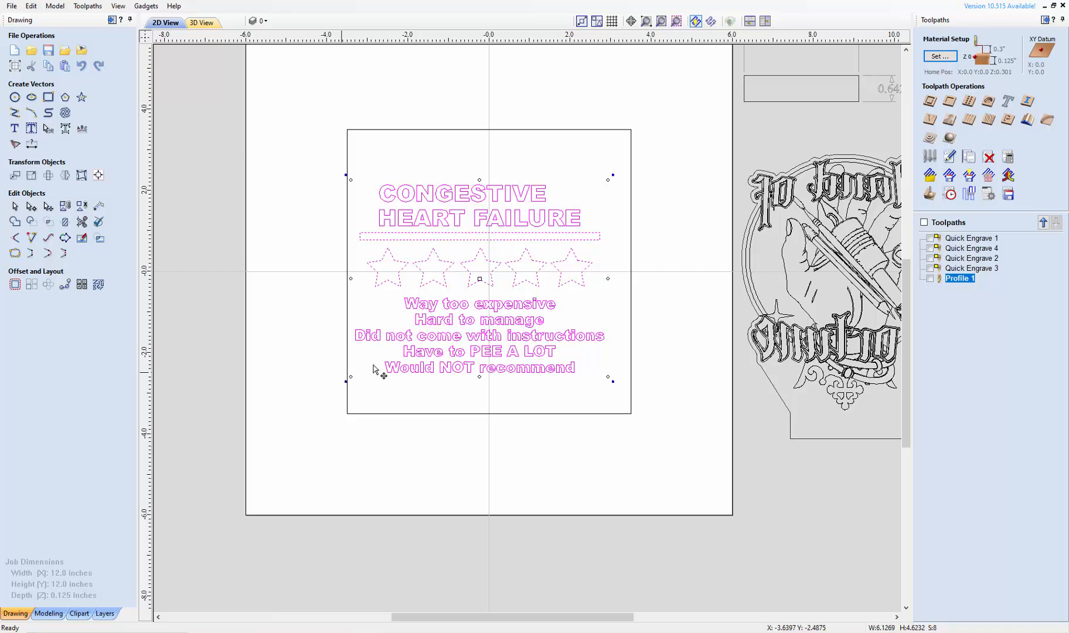
{"action": "left_click_drag", "start_coordinate": [479, 280], "coordinate": [489, 273]}
{"action": "left_click", "coordinate": [551, 159]}
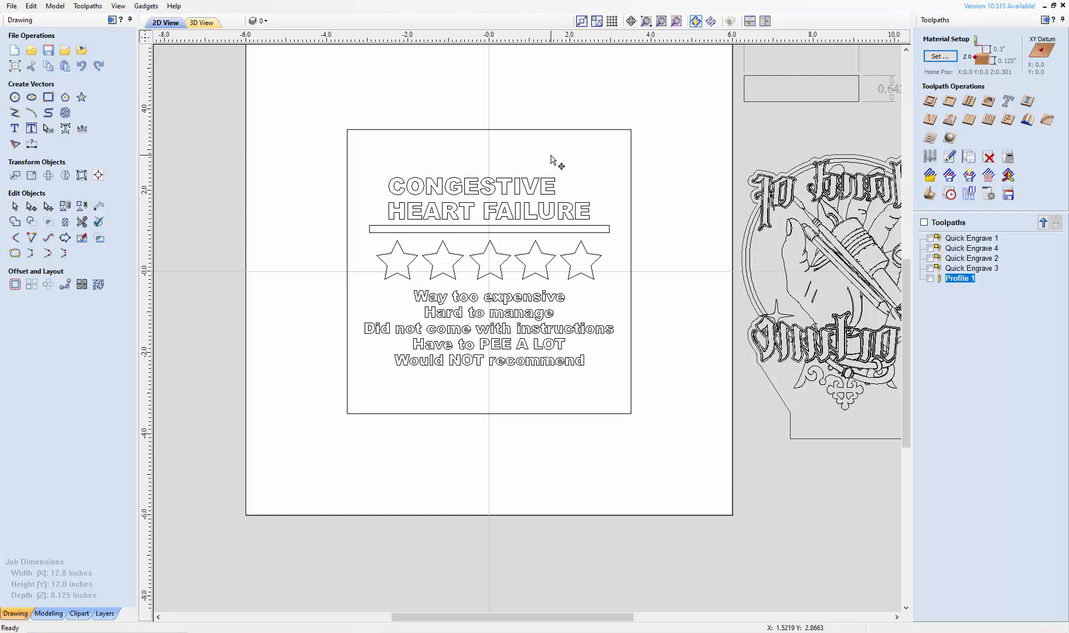
Step: Check the review design's overall width and height with Set Size
{"action": "left_click_drag", "start_coordinate": [357, 145], "coordinate": [625, 398]}
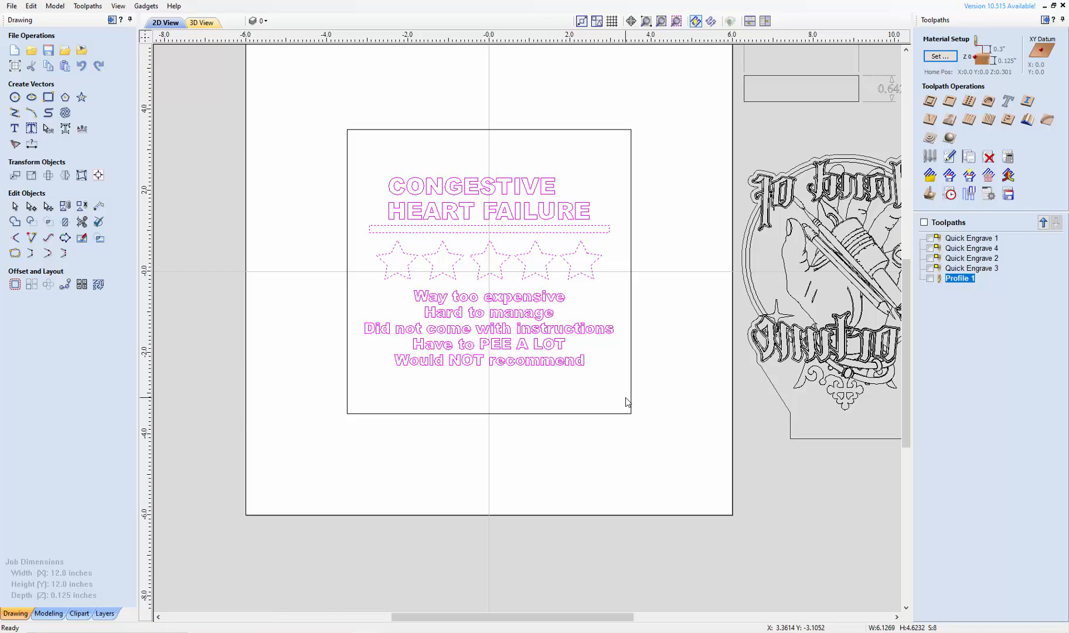
{"action": "key", "text": "t"}
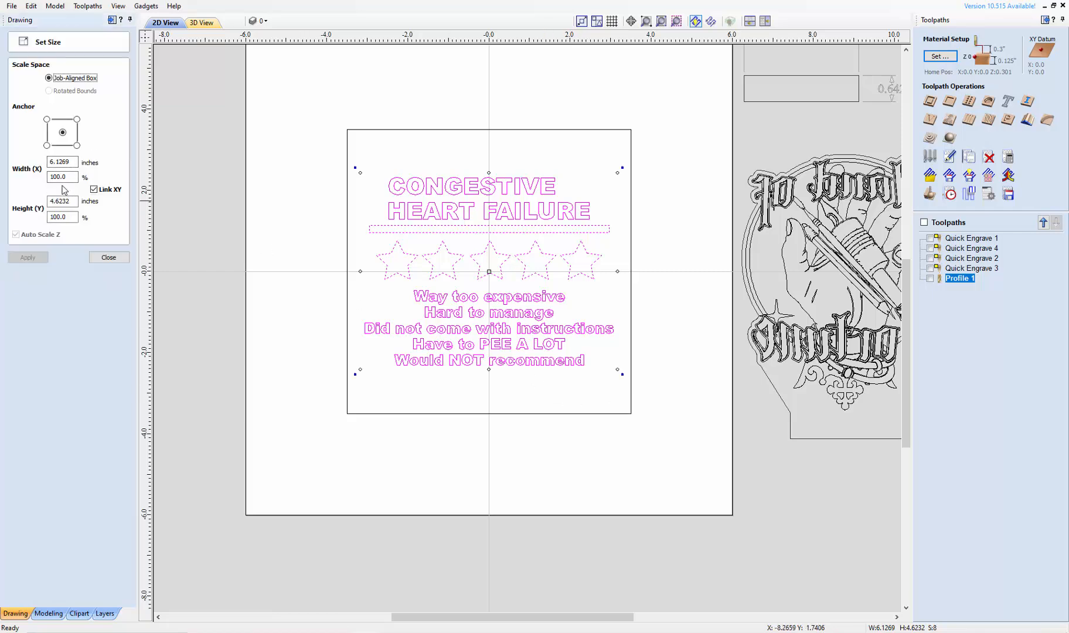
{"action": "left_click", "coordinate": [107, 258]}
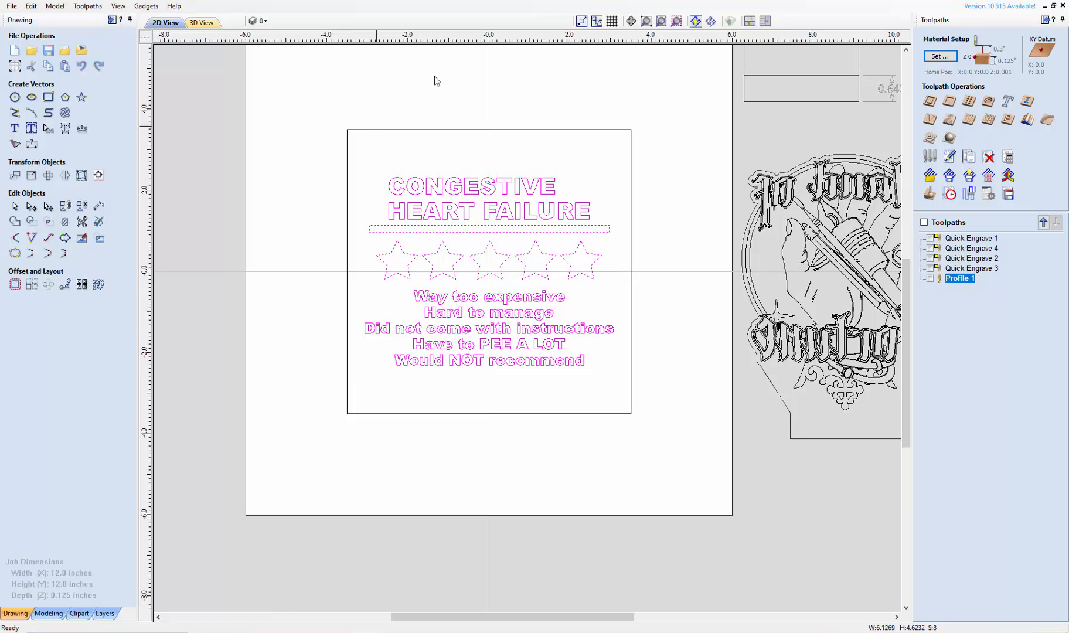
Step: Duplicate the dimensioned 2.821 × 0.642 inch base rectangle and centre the copy on the material's origin
{"action": "left_click", "coordinate": [833, 105]}
{"action": "right_click", "coordinate": [834, 102]}
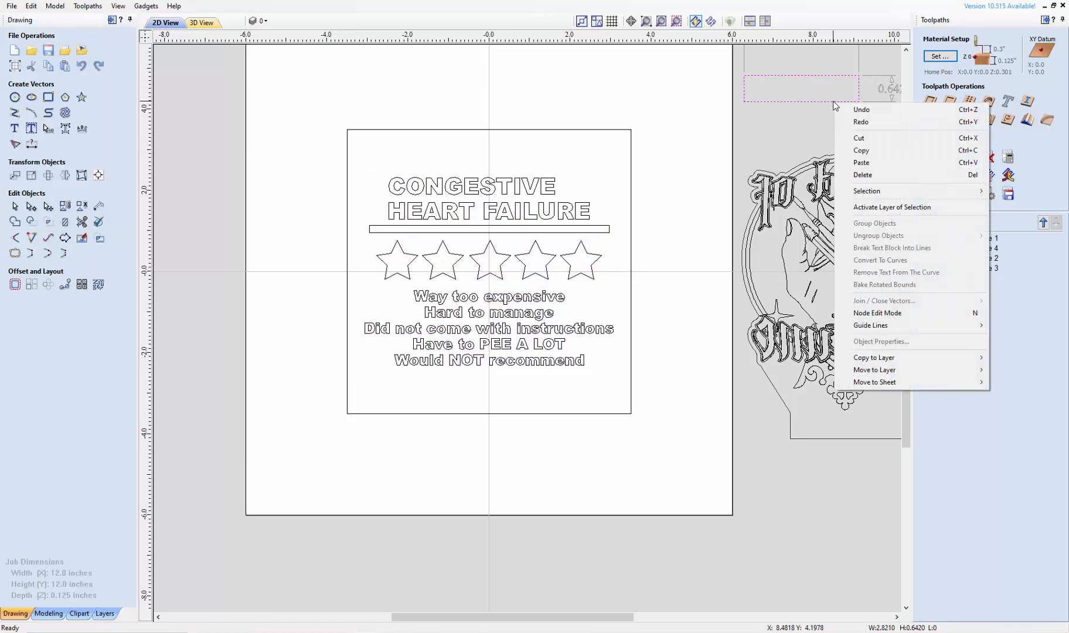
{"action": "left_click", "coordinate": [864, 162]}
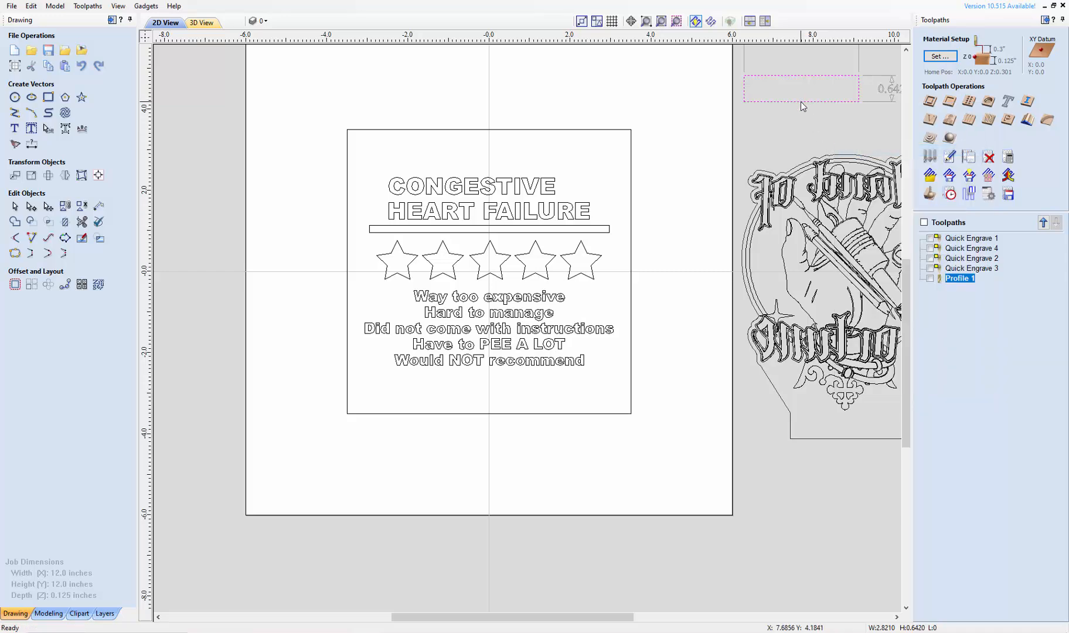
{"action": "right_click", "coordinate": [802, 105]}
{"action": "left_click", "coordinate": [843, 162]}
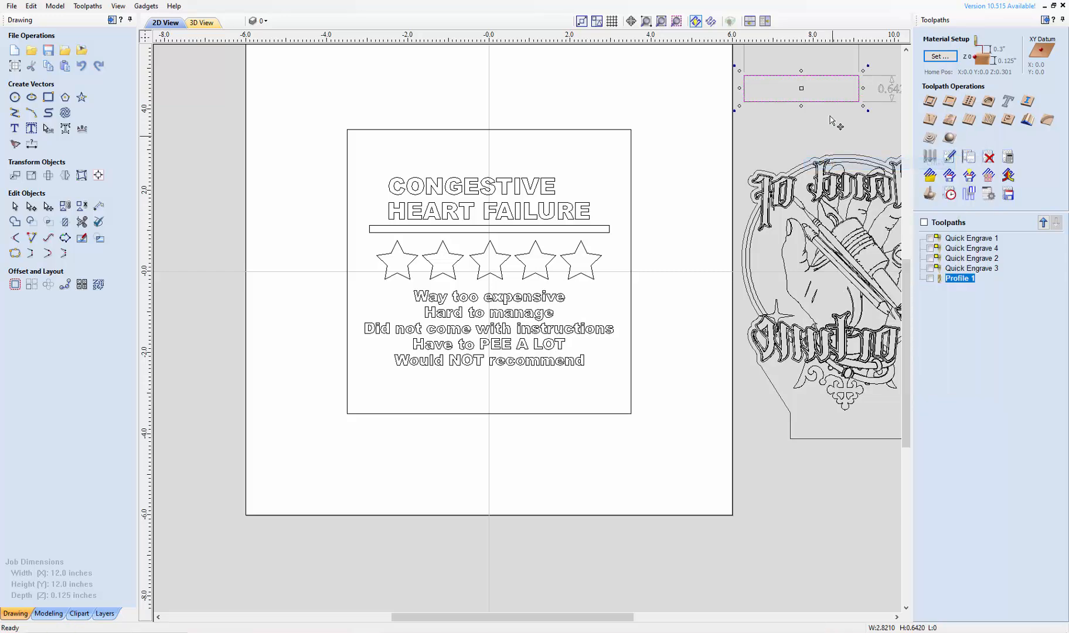
{"action": "left_click_drag", "start_coordinate": [801, 88], "coordinate": [490, 272]}
Step: Nudge the base rectangle copy straight down until it sits about 1 inch below the square's lower edge
{"action": "key", "text": "Down"}
{"action": "key", "text": "Down"}
{"action": "key", "text": "Down"}
{"action": "key", "text": "Down"}
{"action": "key", "text": "Down"}
{"action": "key", "text": "Down"}
{"action": "key", "text": "Down"}
{"action": "key", "text": "Down"}
{"action": "key", "text": "Down"}
{"action": "key", "text": "Down"}
{"action": "key", "text": "Down"}
{"action": "key", "text": "Down"}
{"action": "key", "text": "Down"}
{"action": "key", "text": "Down"}
{"action": "key", "text": "Down"}
{"action": "key", "text": "Down"}
{"action": "key", "text": "Down"}
{"action": "key", "text": "Down"}
{"action": "key", "text": "Down"}
{"action": "key", "text": "Down"}
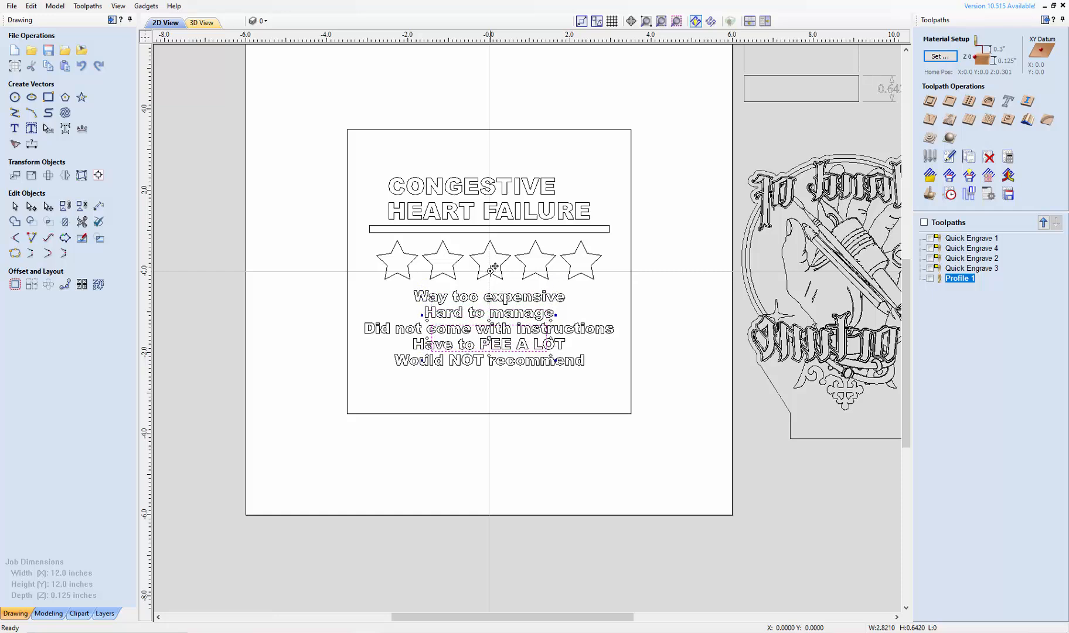
{"action": "key", "text": "Down"}
{"action": "key", "text": "Down"}
{"action": "key", "text": "Down"}
{"action": "key", "text": "Down"}
{"action": "key", "text": "Down"}
{"action": "key", "text": "Down"}
{"action": "key", "text": "Down"}
{"action": "key", "text": "Down"}
{"action": "key", "text": "Down"}
{"action": "key", "text": "Down"}
{"action": "key", "text": "Down"}
{"action": "key", "text": "Down"}
{"action": "key", "text": "Down"}
{"action": "key", "text": "Down"}
{"action": "key", "text": "Down"}
{"action": "key", "text": "Down"}
{"action": "key", "text": "Down"}
{"action": "key", "text": "Down"}
{"action": "key", "text": "Down"}
{"action": "key", "text": "Down"}
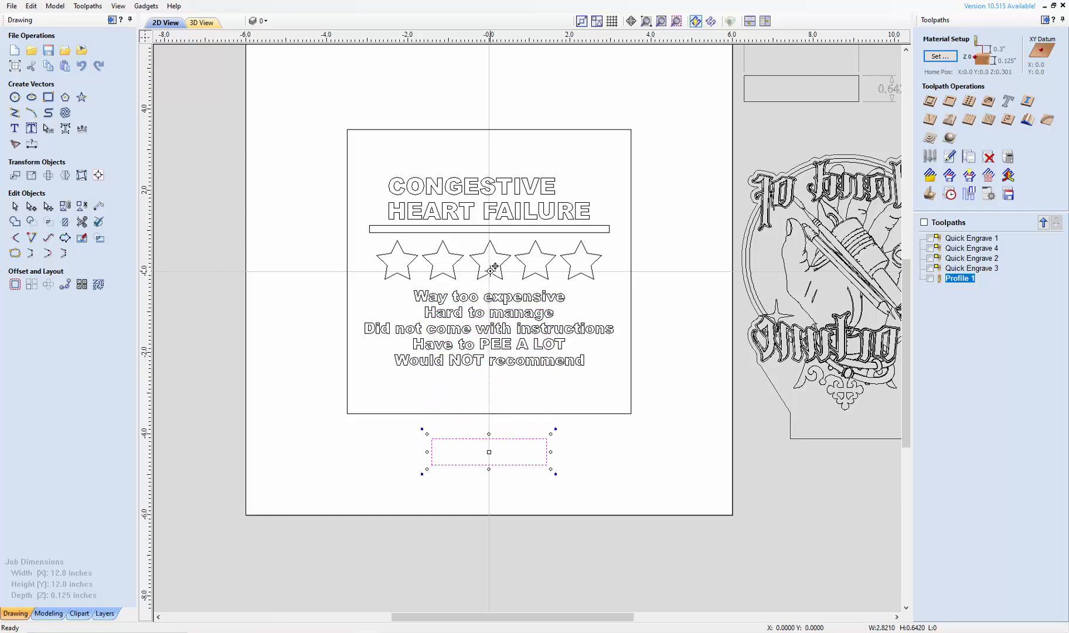
{"action": "key", "text": "Up"}
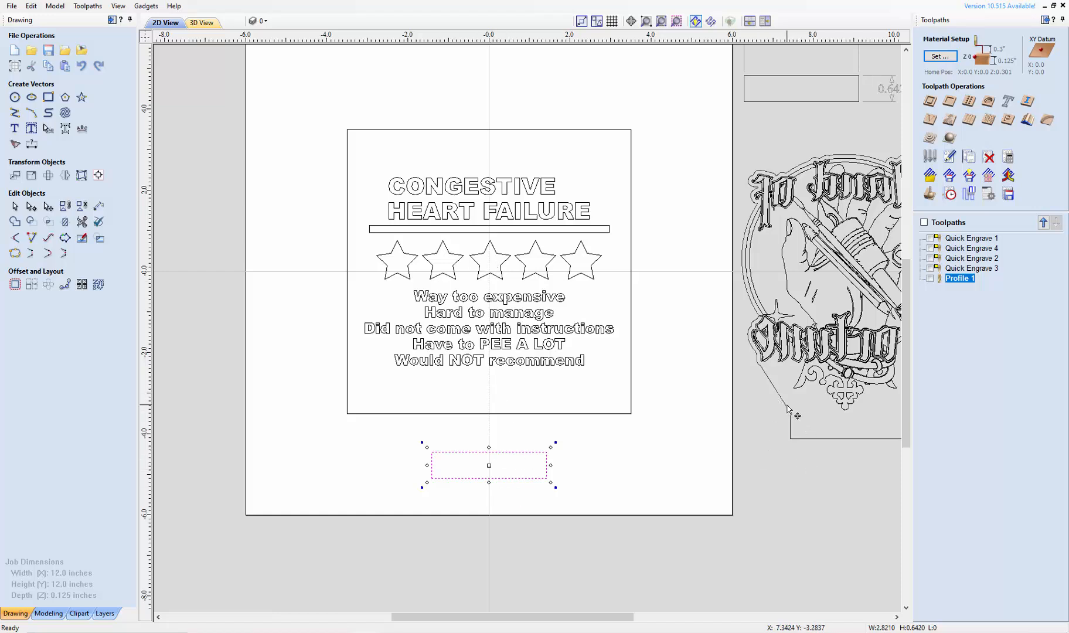
{"action": "left_click", "coordinate": [773, 422]}
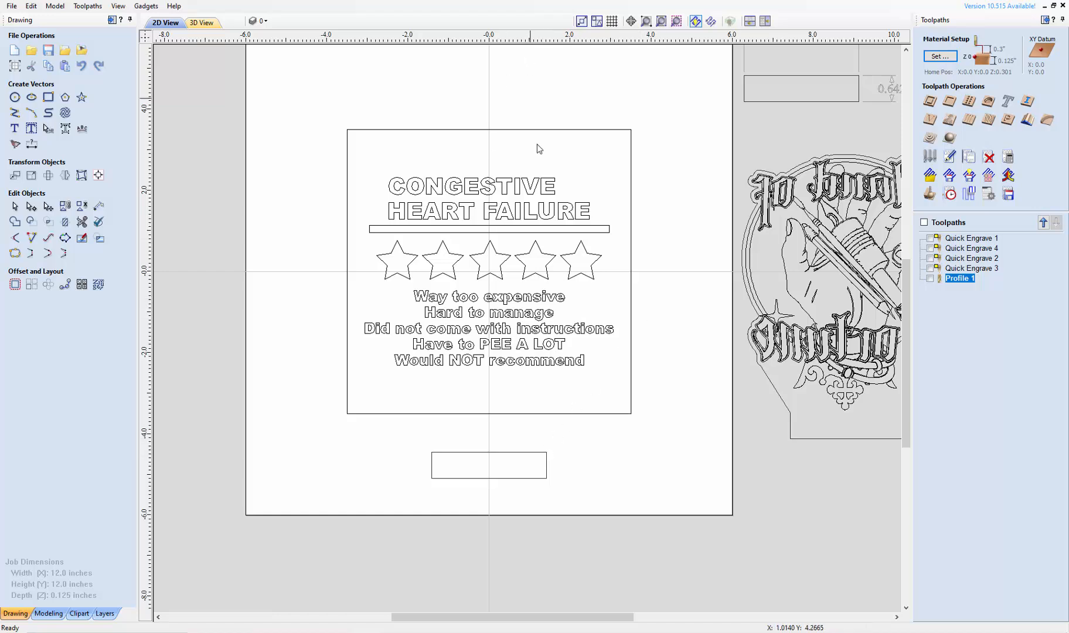
Step: Round all four corners of the 7-inch square with normal fillets of 1 inch radius
{"action": "left_click", "coordinate": [577, 132]}
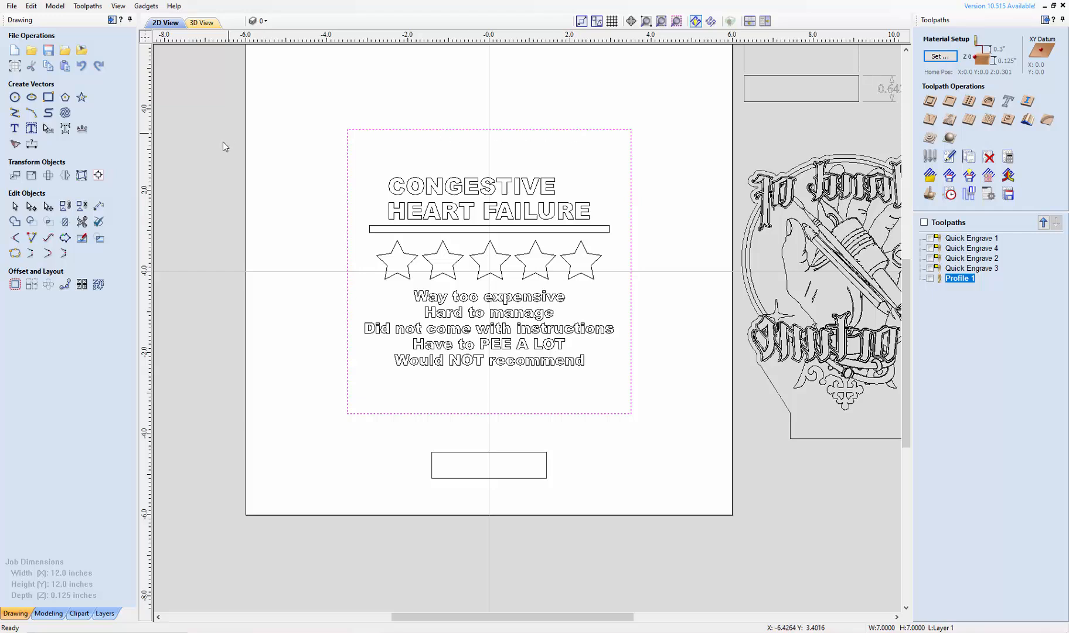
{"action": "left_click", "coordinate": [14, 239]}
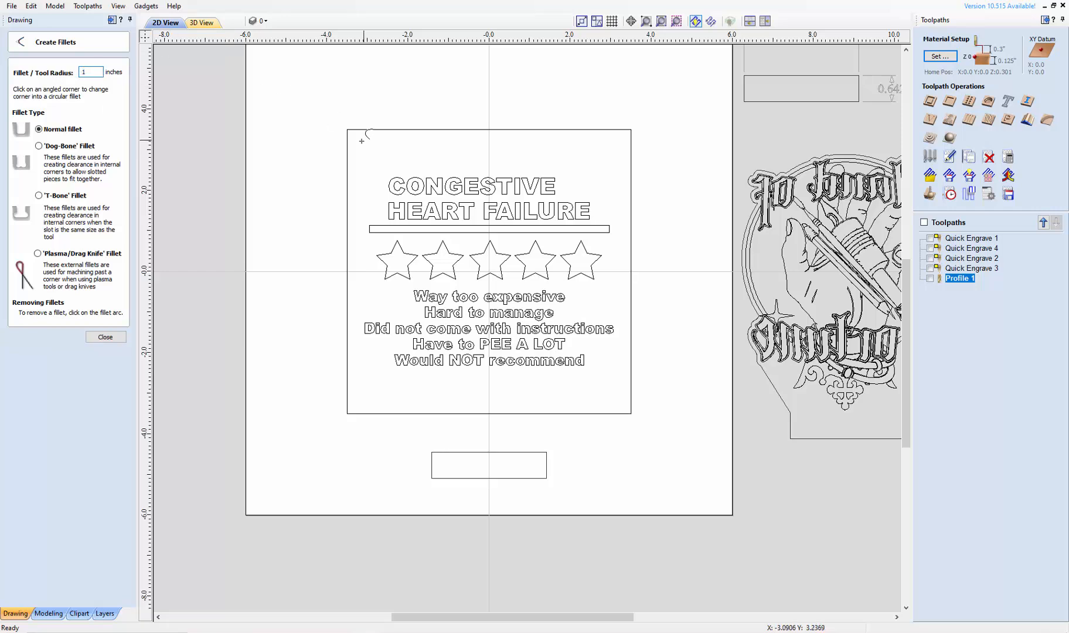
{"action": "left_click", "coordinate": [349, 130]}
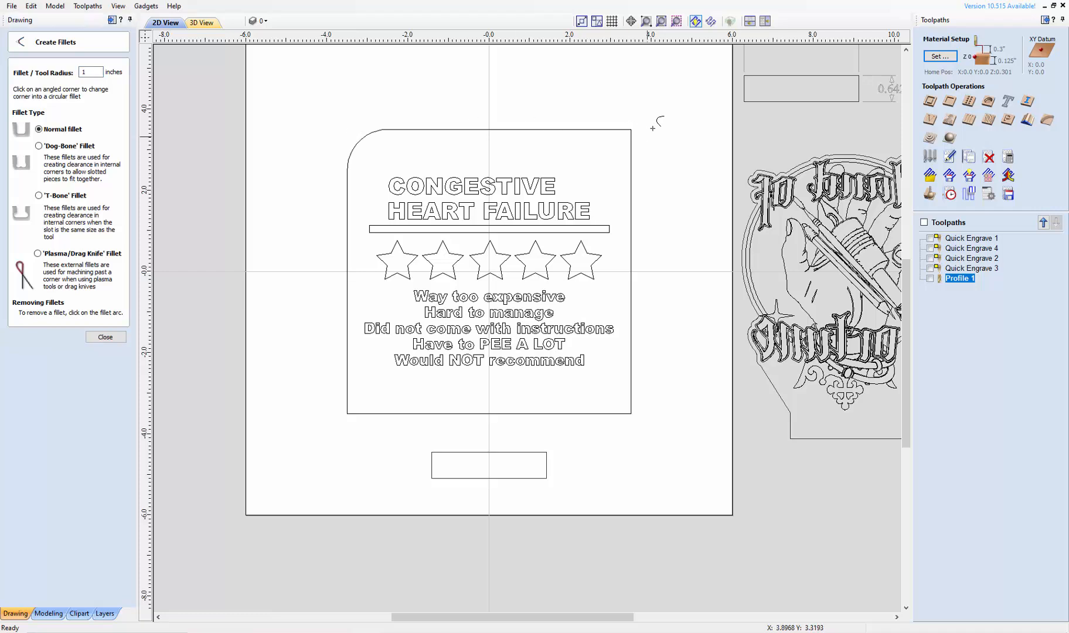
{"action": "left_click", "coordinate": [631, 130]}
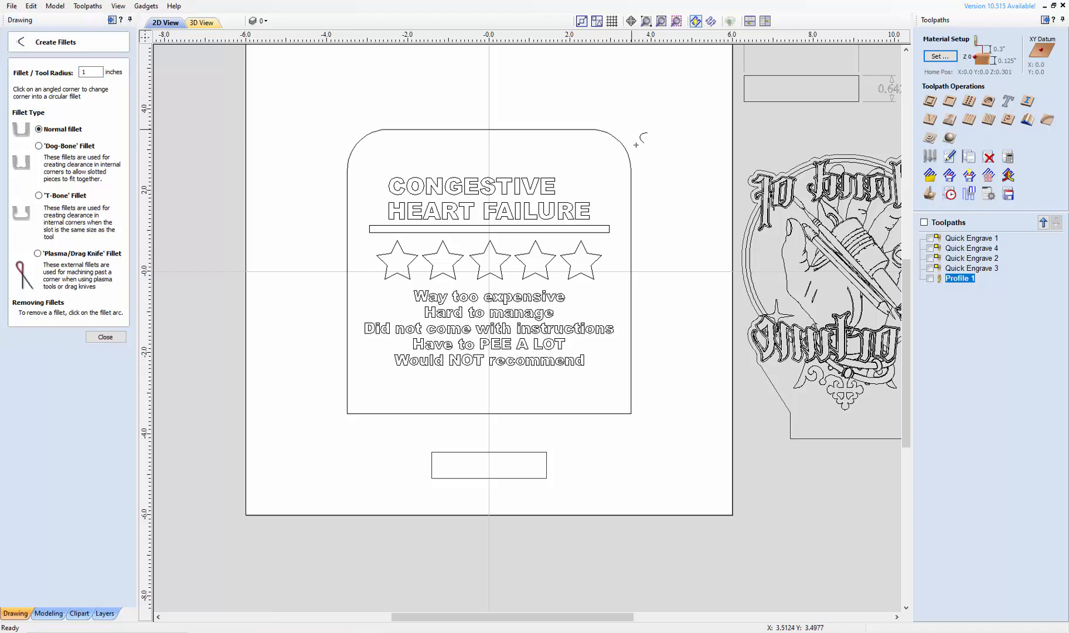
{"action": "left_click", "coordinate": [631, 414]}
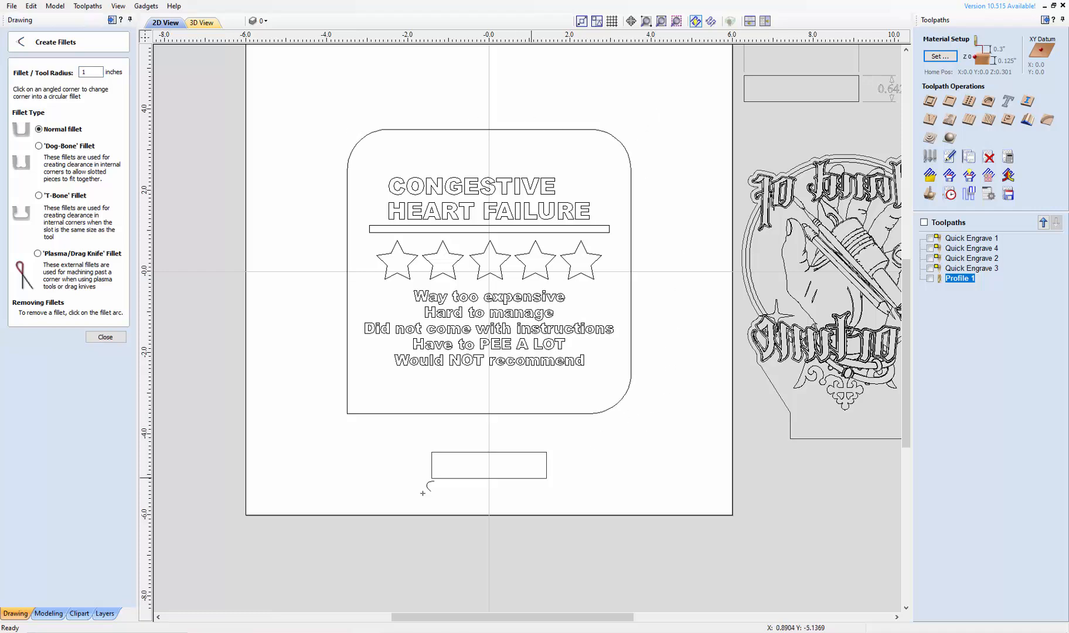
{"action": "left_click", "coordinate": [349, 413]}
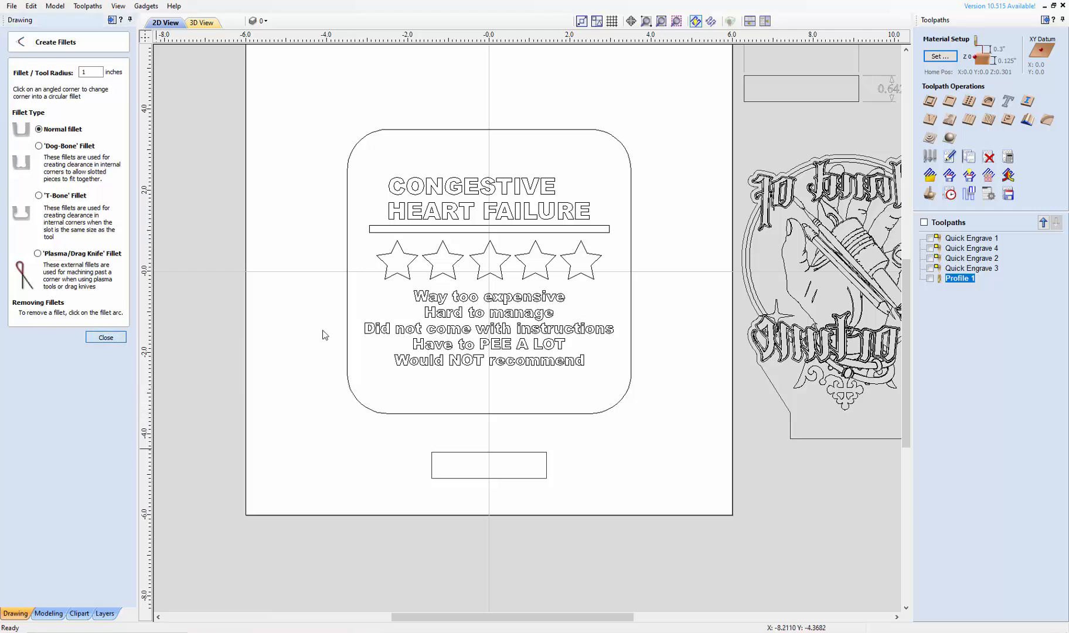
{"action": "key", "text": "Escape"}
Step: Offset the rounded square inwards by 0.25 inch to create an inner border, keeping the original outline
{"action": "left_click", "coordinate": [347, 197]}
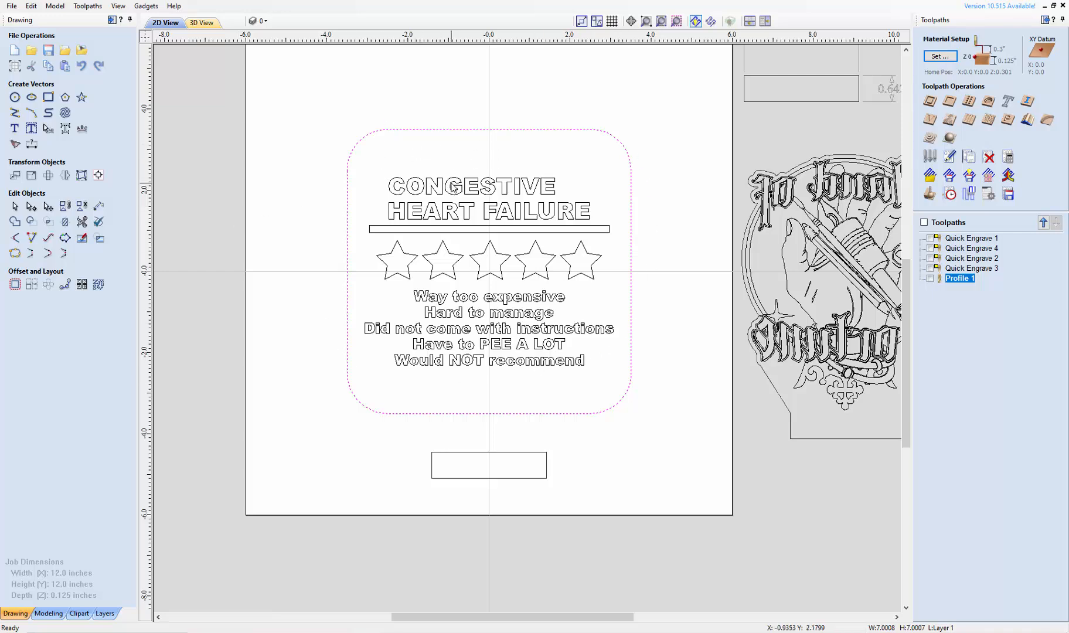
{"action": "left_click", "coordinate": [15, 284]}
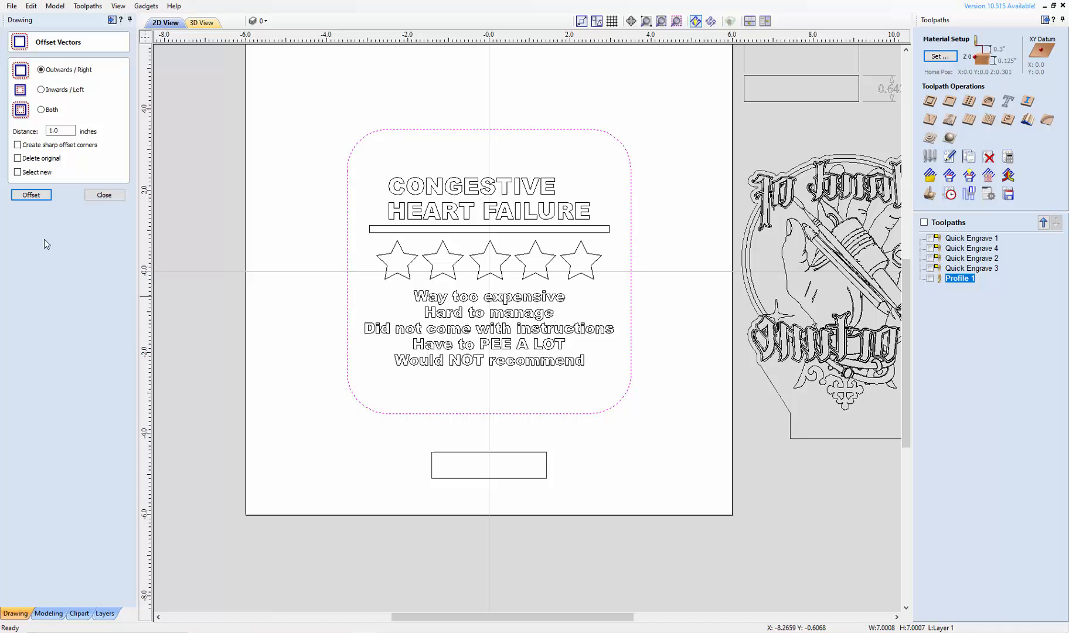
{"action": "left_click", "coordinate": [41, 90]}
{"action": "left_click", "coordinate": [33, 195]}
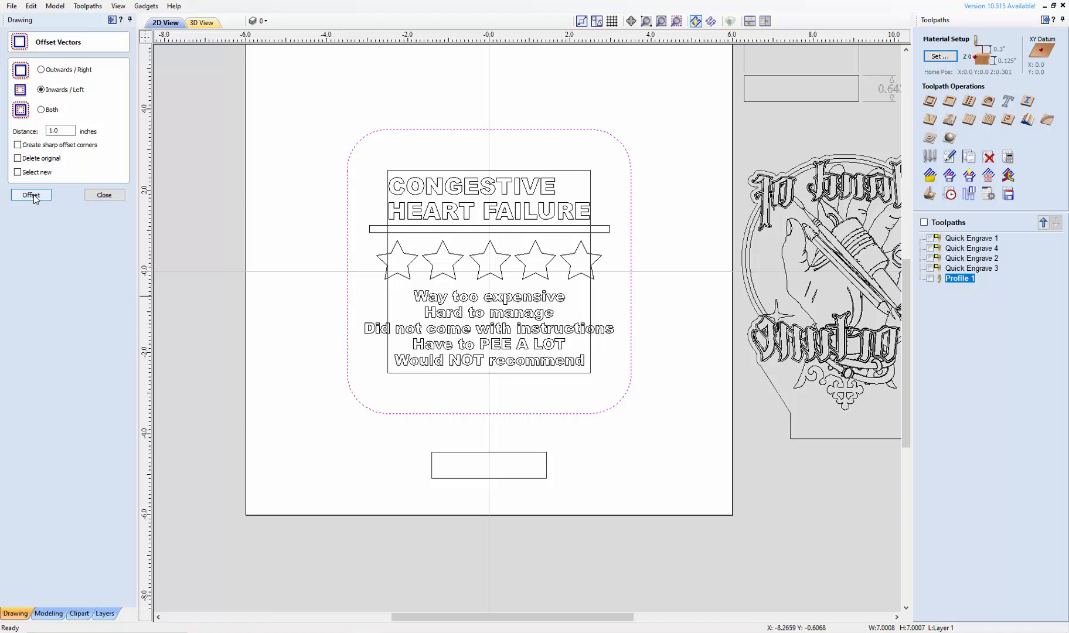
{"action": "key", "text": "ctrl+z"}
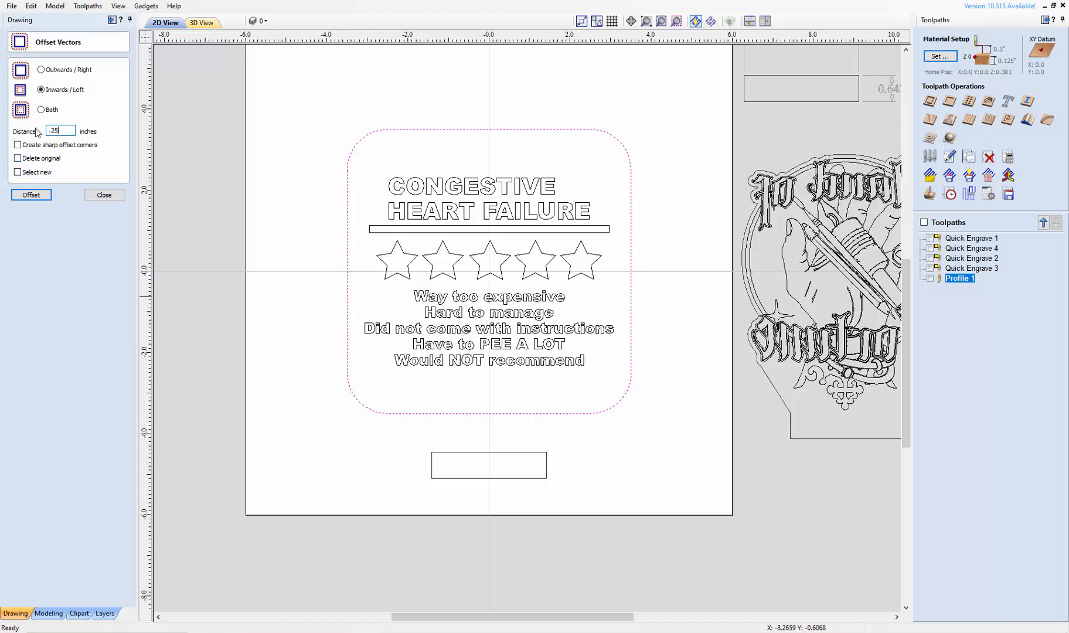
{"action": "left_click", "coordinate": [31, 196]}
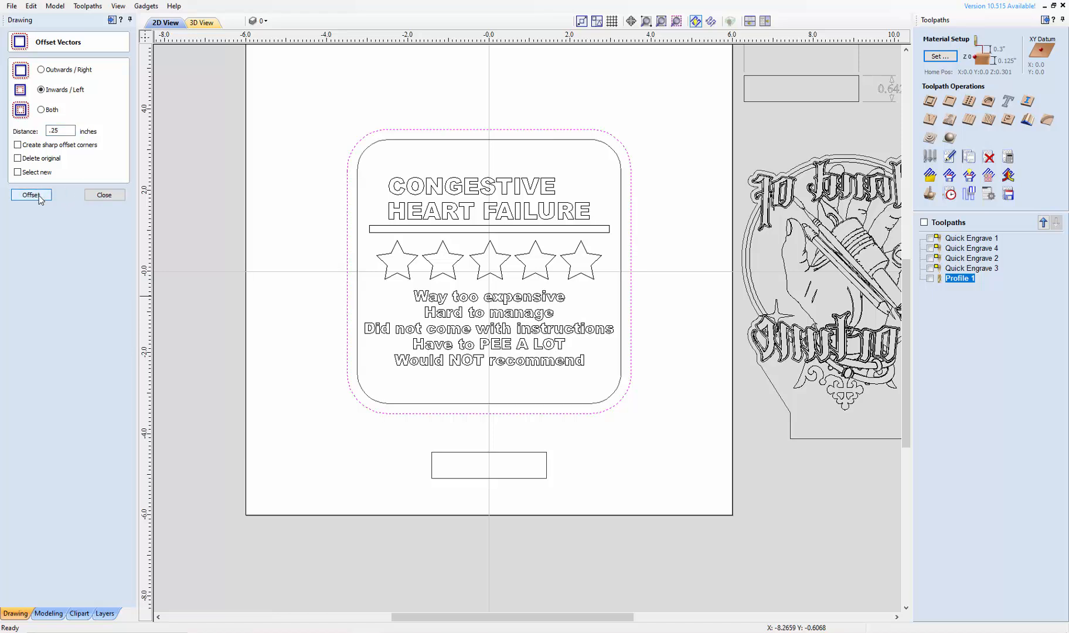
{"action": "left_click", "coordinate": [443, 435]}
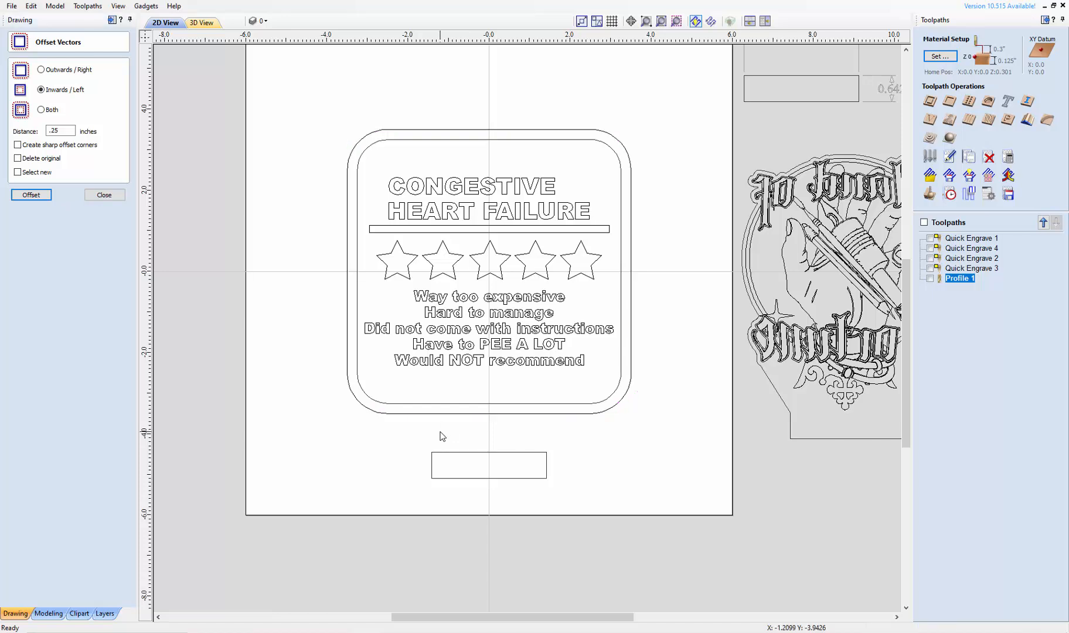
{"action": "left_click", "coordinate": [92, 196]}
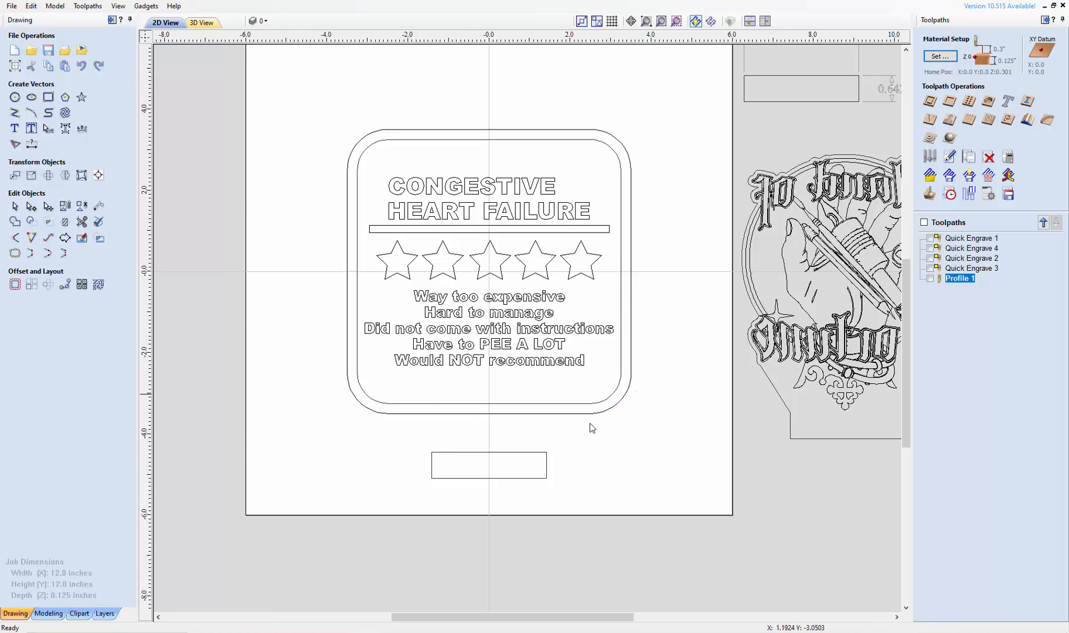
Step: Nudge the base rectangle straight up until it sits about 0.68 inch below the rounded square's lower edge
{"action": "left_click", "coordinate": [475, 452]}
{"action": "key", "text": "Up"}
{"action": "key", "text": "Up"}
{"action": "key", "text": "Up"}
{"action": "key", "text": "Up"}
{"action": "key", "text": "Up"}
{"action": "key", "text": "Up"}
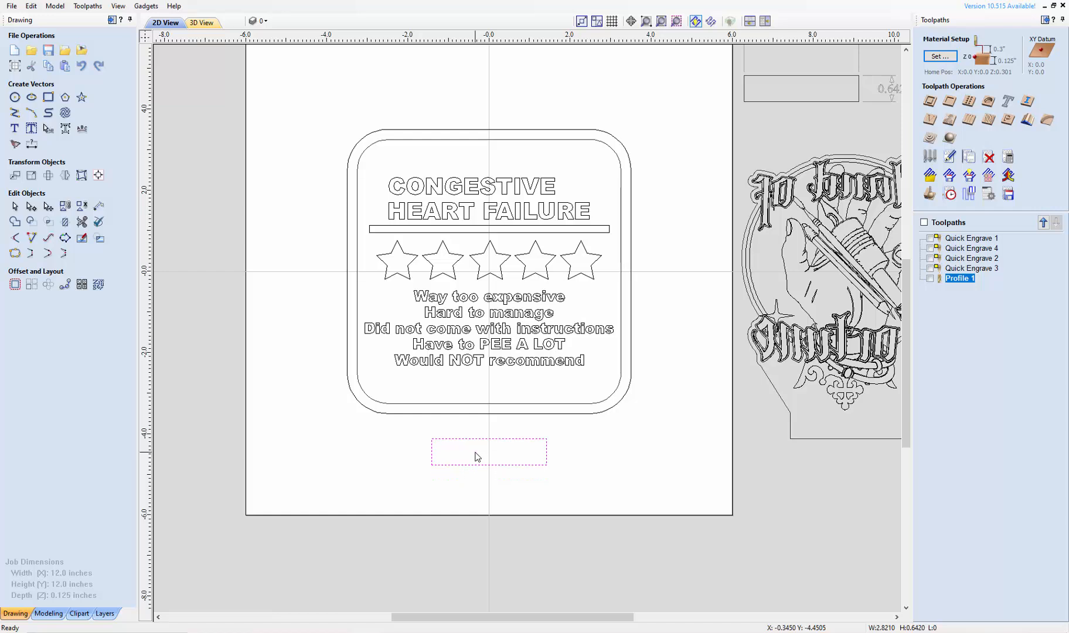
{"action": "key", "text": "Down"}
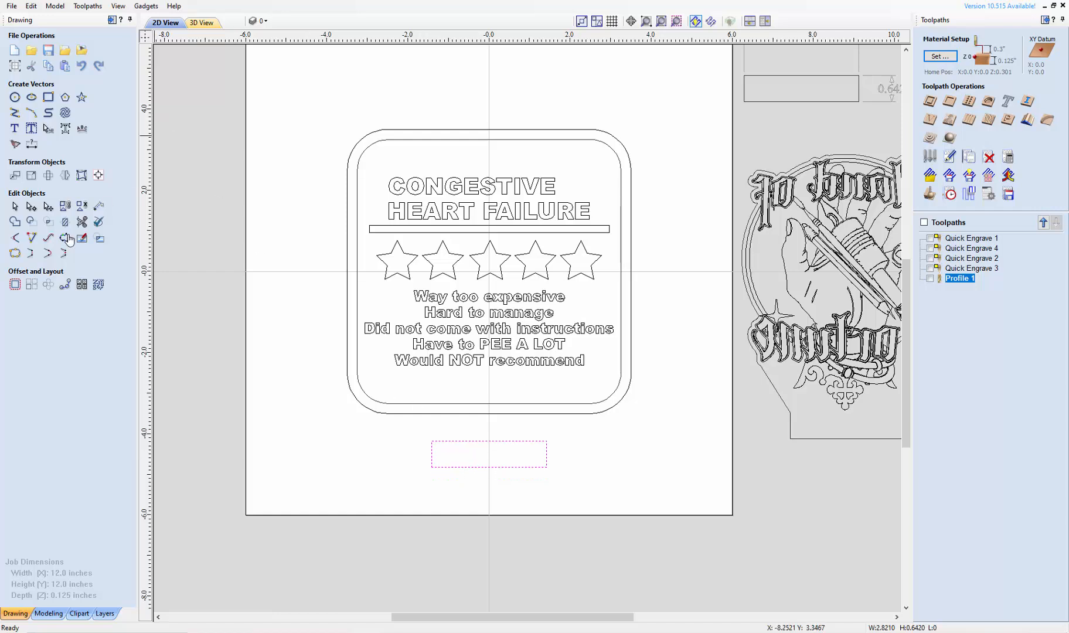
Step: Draw a line about 1.29 inches long from the base rectangle's upper-right corner to the square's lower edge where the right fillet starts
{"action": "left_click", "coordinate": [14, 113]}
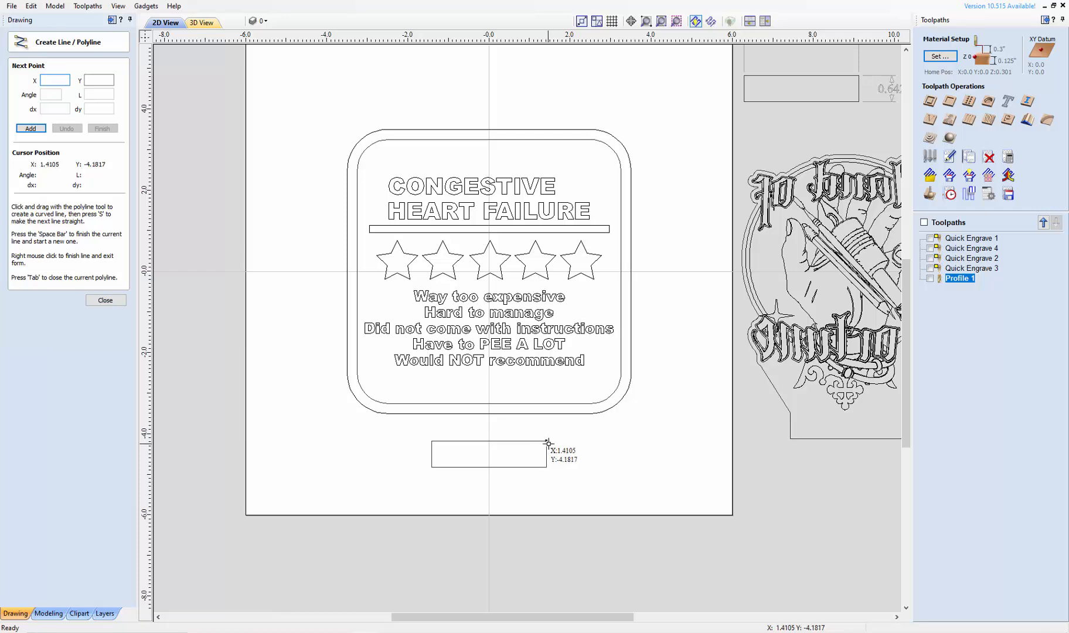
{"action": "left_click", "coordinate": [545, 439]}
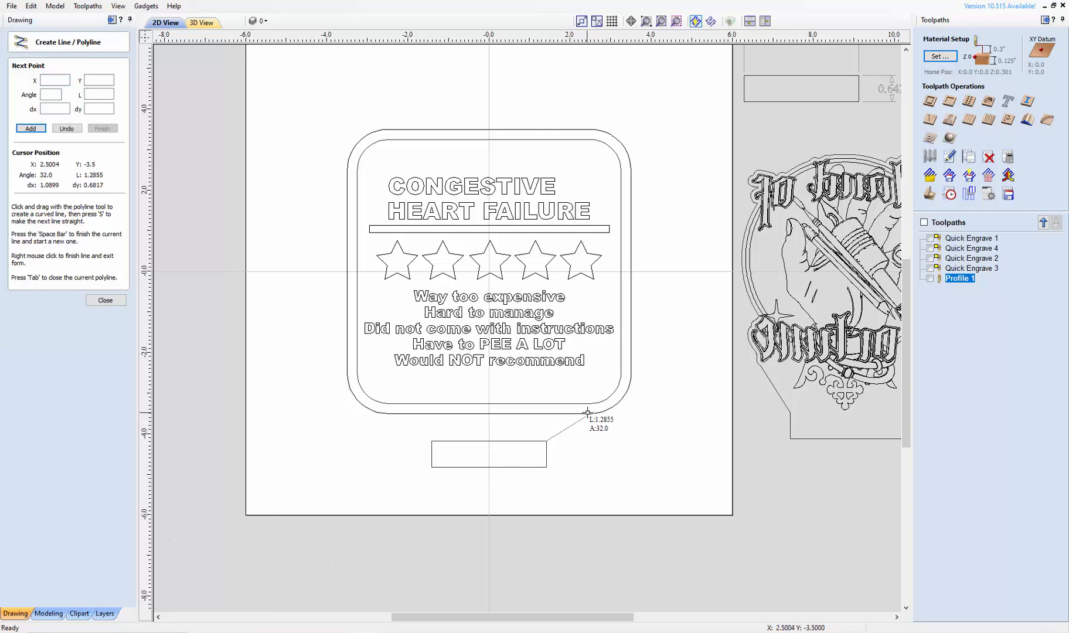
{"action": "left_click", "coordinate": [592, 413]}
{"action": "right_click", "coordinate": [592, 414]}
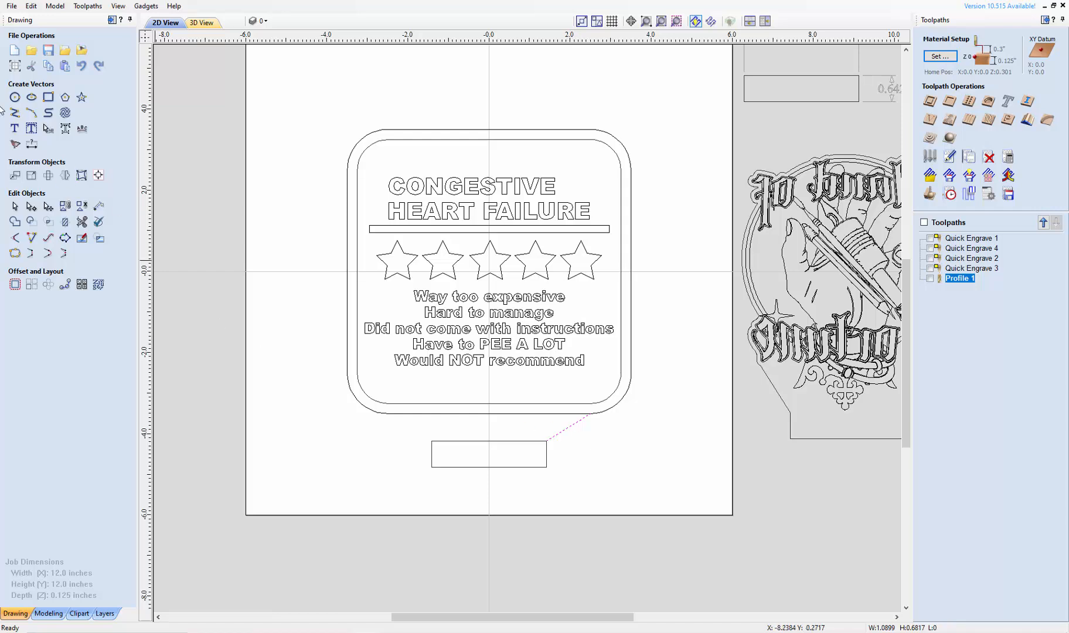
Step: Draw a line about 1.26 inches long from the base rectangle's upper-left corner to the square's lower edge near the left fillet
{"action": "left_click", "coordinate": [16, 112]}
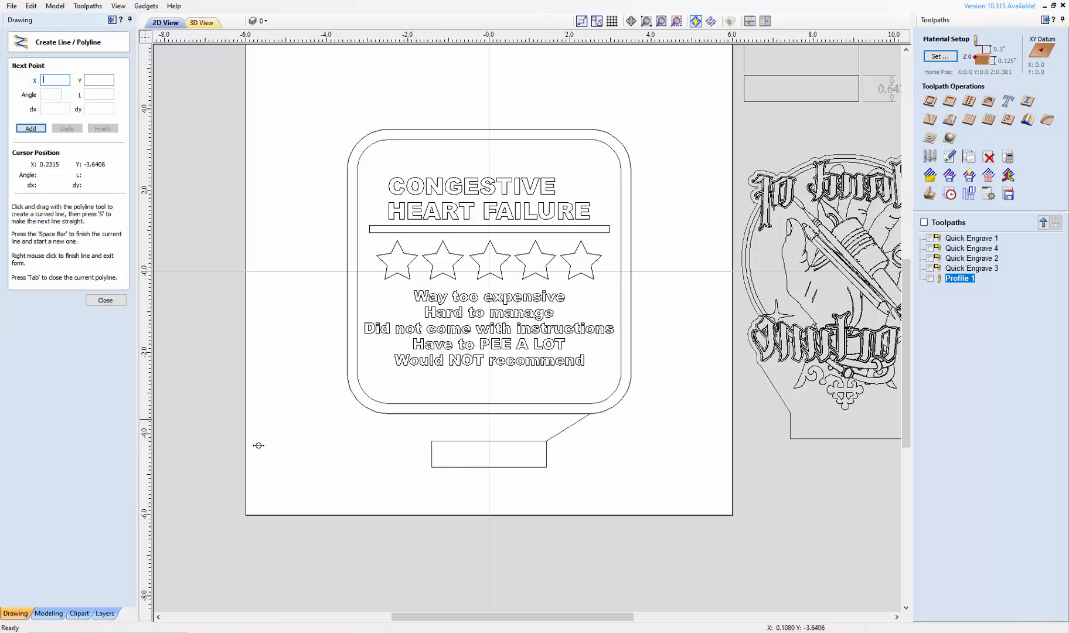
{"action": "left_click", "coordinate": [430, 440]}
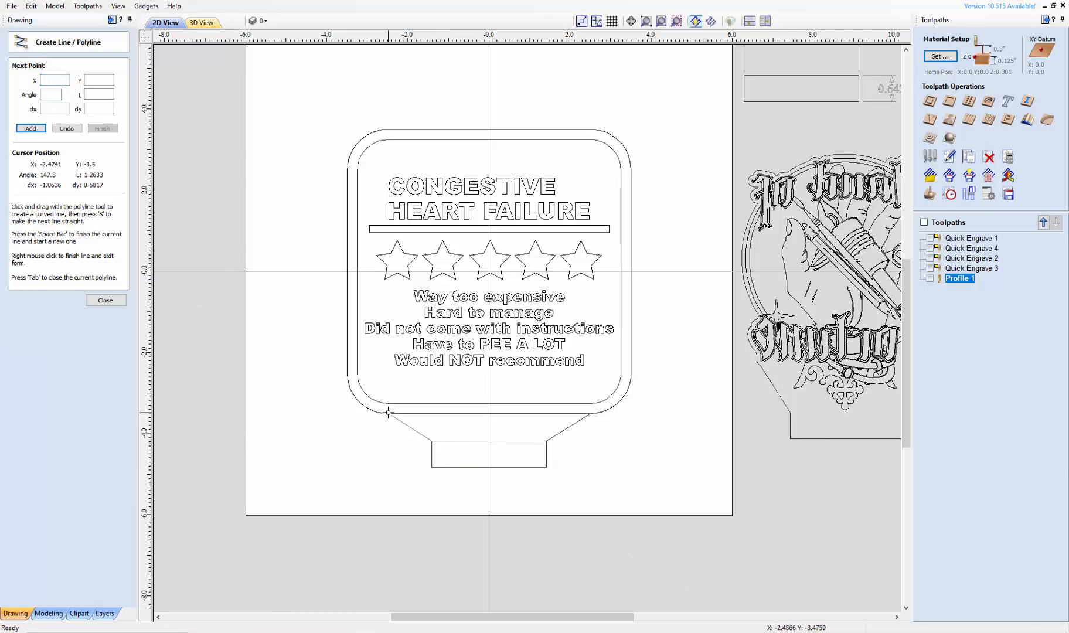
{"action": "left_click", "coordinate": [388, 412]}
{"action": "right_click", "coordinate": [388, 412]}
Step: Move the right connecting line's upper end node outwards onto the arc of the square's lower-right corner
{"action": "scroll", "coordinate": [612, 427], "scroll_direction": "up", "scroll_amount": 3}
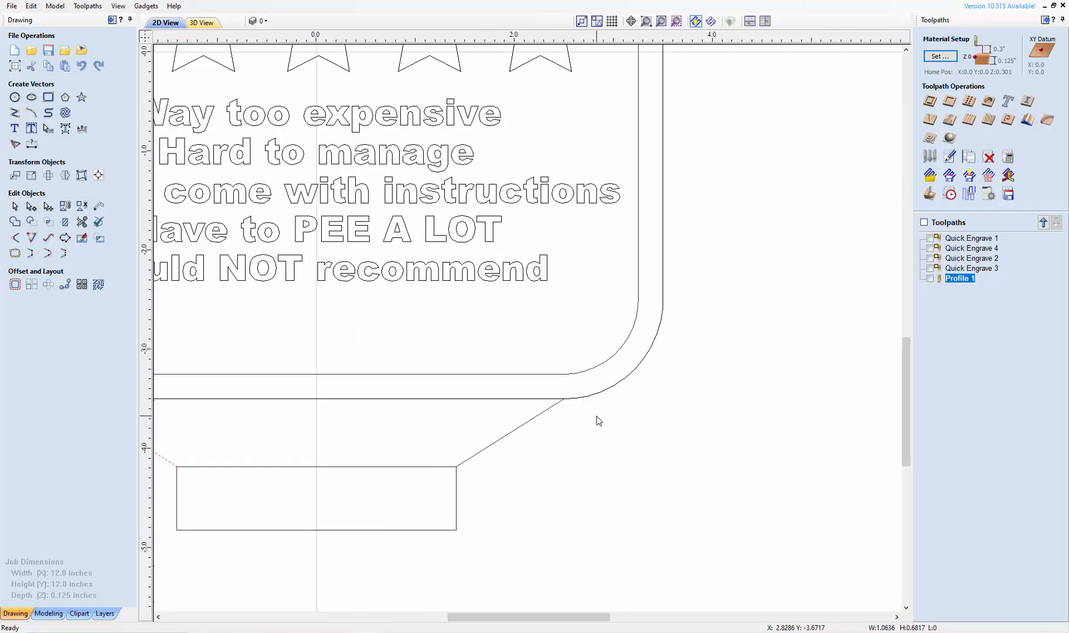
{"action": "double_click", "coordinate": [513, 433]}
{"action": "left_click_drag", "start_coordinate": [565, 398], "coordinate": [597, 395]}
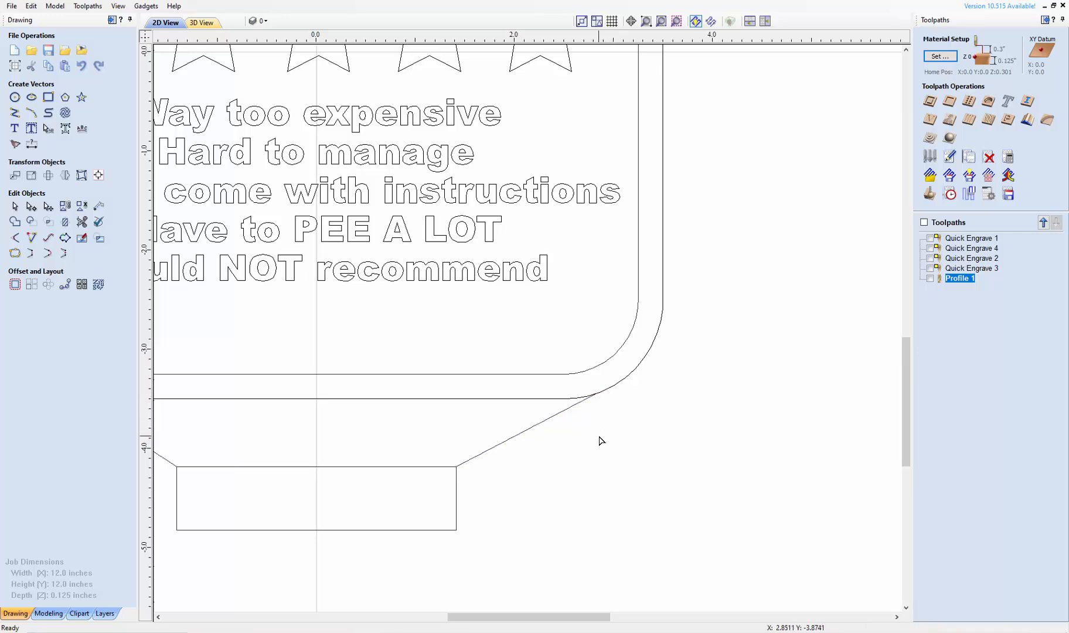
Step: Draw a vertical centre line about 10.3 inches long at X 0, from above the square to below the base rectangle
{"action": "scroll", "coordinate": [577, 425], "scroll_direction": "down", "scroll_amount": 3}
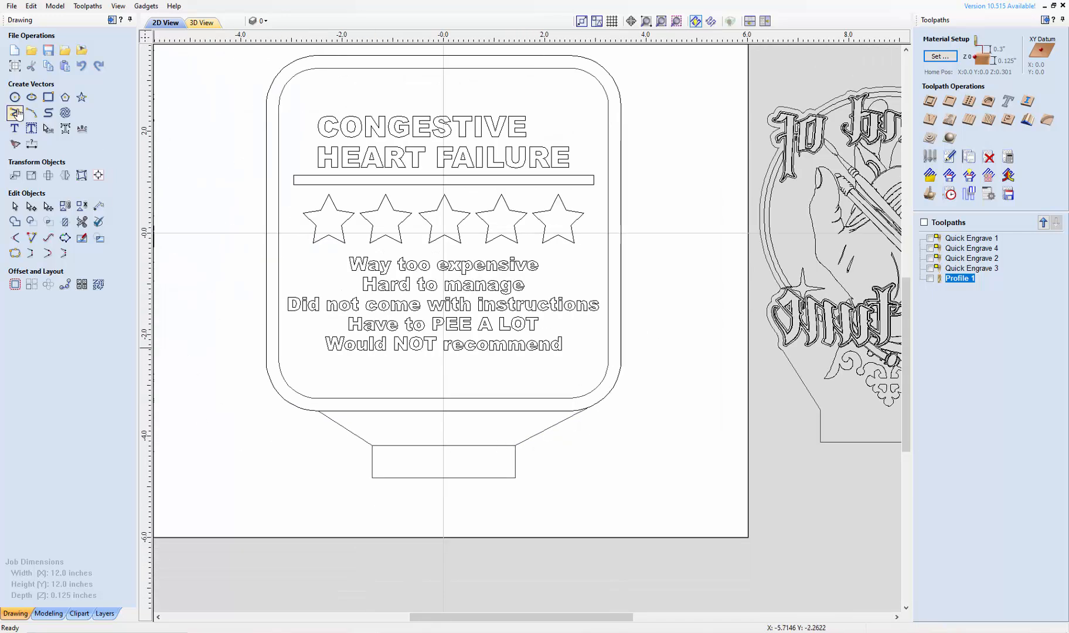
{"action": "left_click", "coordinate": [14, 113]}
{"action": "scroll", "coordinate": [586, 426], "scroll_direction": "down", "scroll_amount": 1}
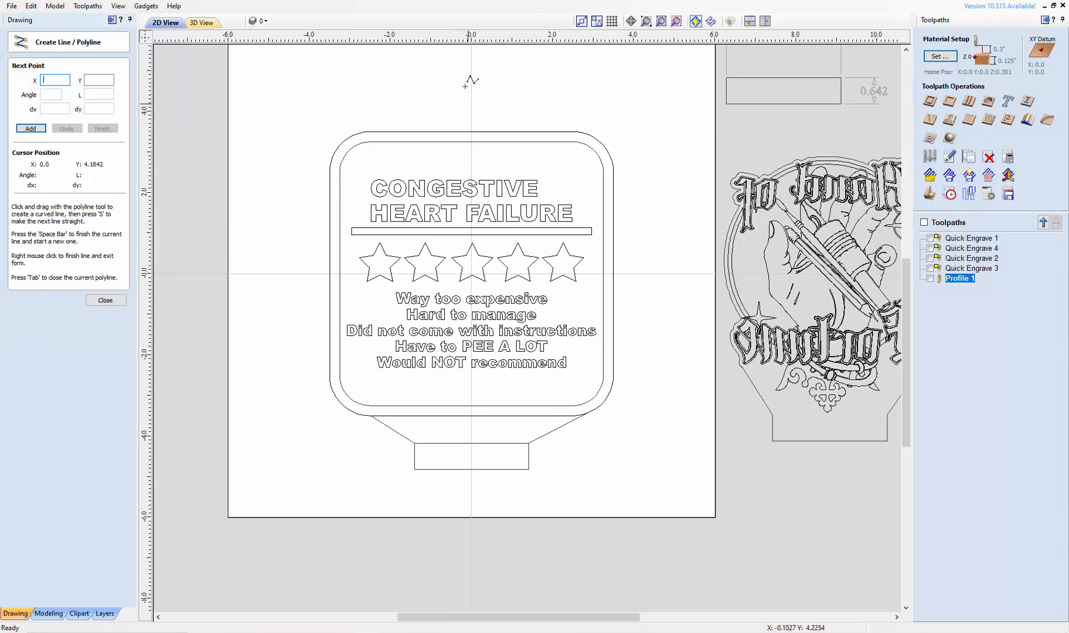
{"action": "left_click", "coordinate": [471, 82]}
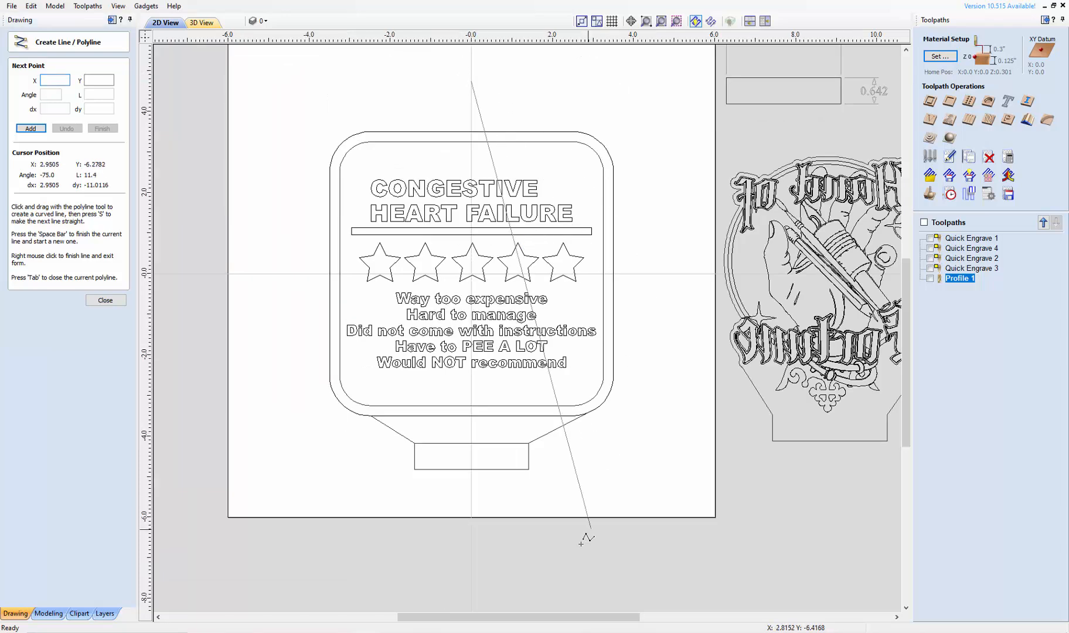
{"action": "right_click", "coordinate": [470, 500]}
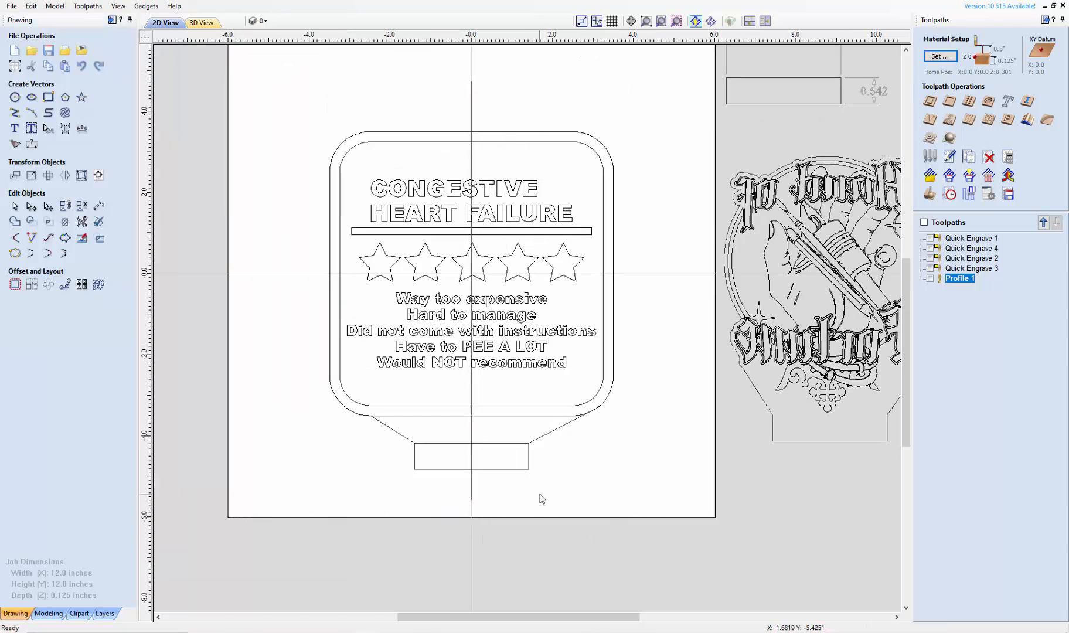
Step: Replace the left connecting line with a copy of the right one mirrored about the vertical centre line
{"action": "left_click", "coordinate": [392, 435]}
{"action": "key", "text": "Delete"}
{"action": "left_click", "coordinate": [563, 430]}
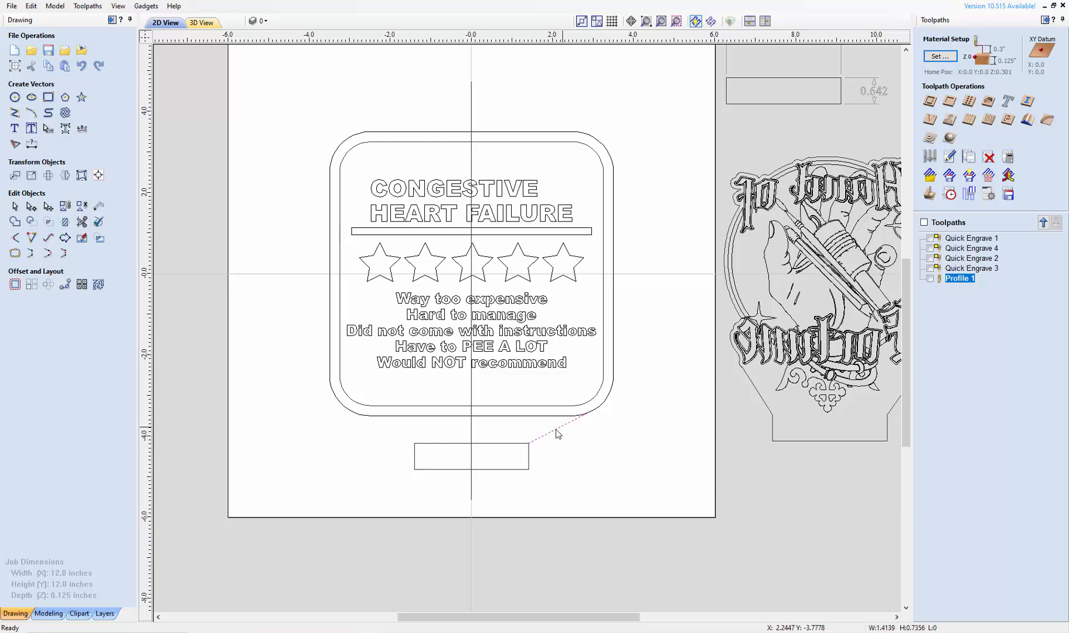
{"action": "left_click", "coordinate": [471, 419], "text": "shift"}
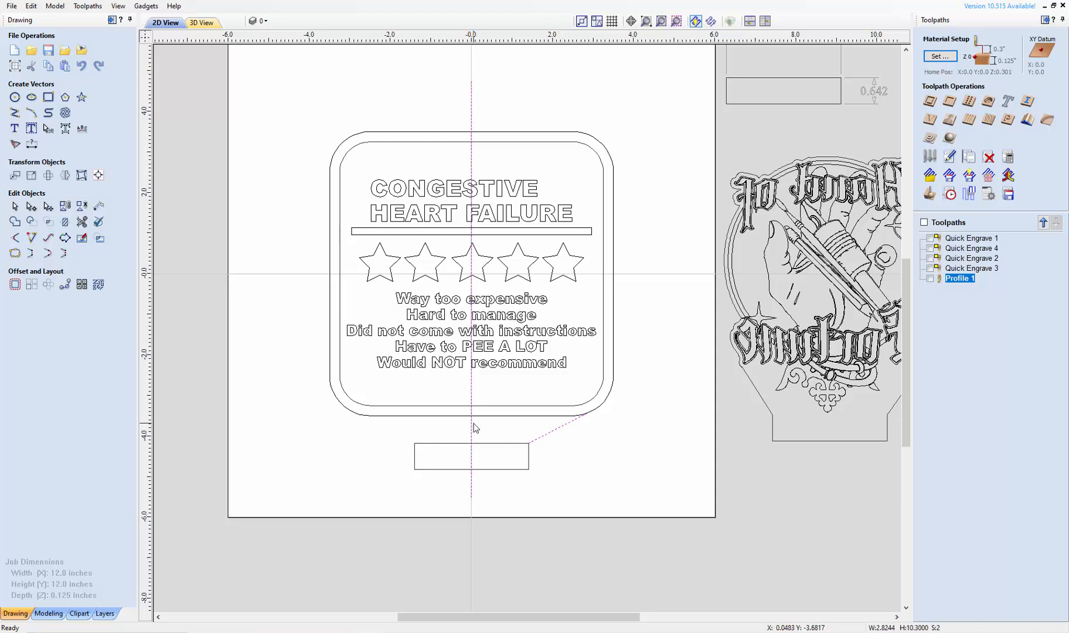
{"action": "left_click", "coordinate": [65, 175]}
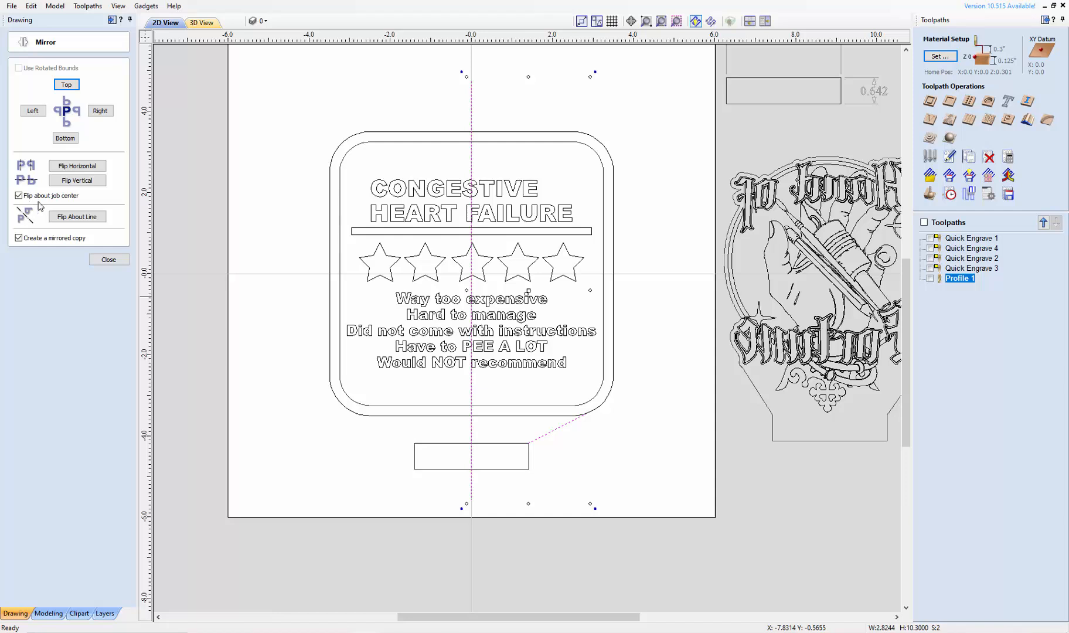
{"action": "left_click", "coordinate": [77, 216]}
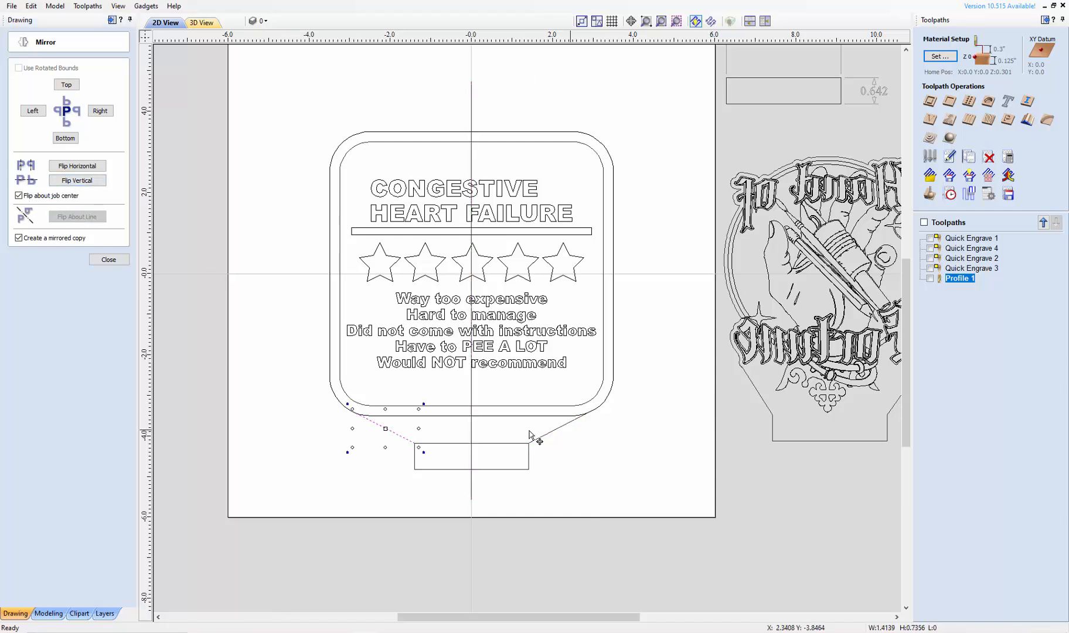
{"action": "left_click", "coordinate": [108, 259]}
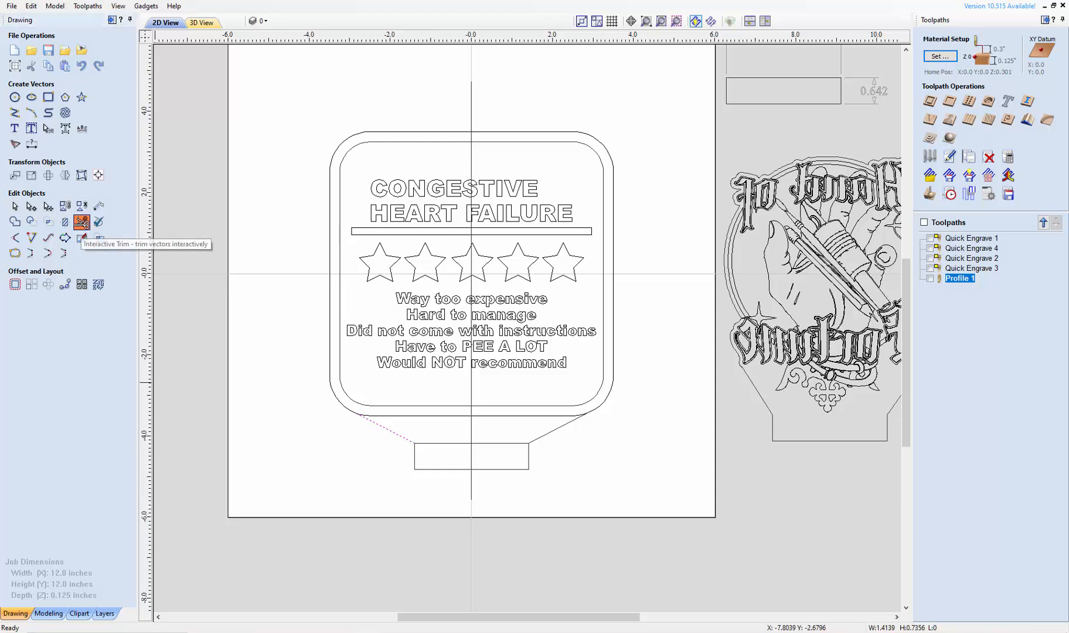
Step: Trim away the outer square's lower edge and the base rectangle's top edge between the connecting lines, rejoining the trimmed sections into one outline
{"action": "left_click", "coordinate": [81, 222]}
{"action": "left_click", "coordinate": [403, 414]}
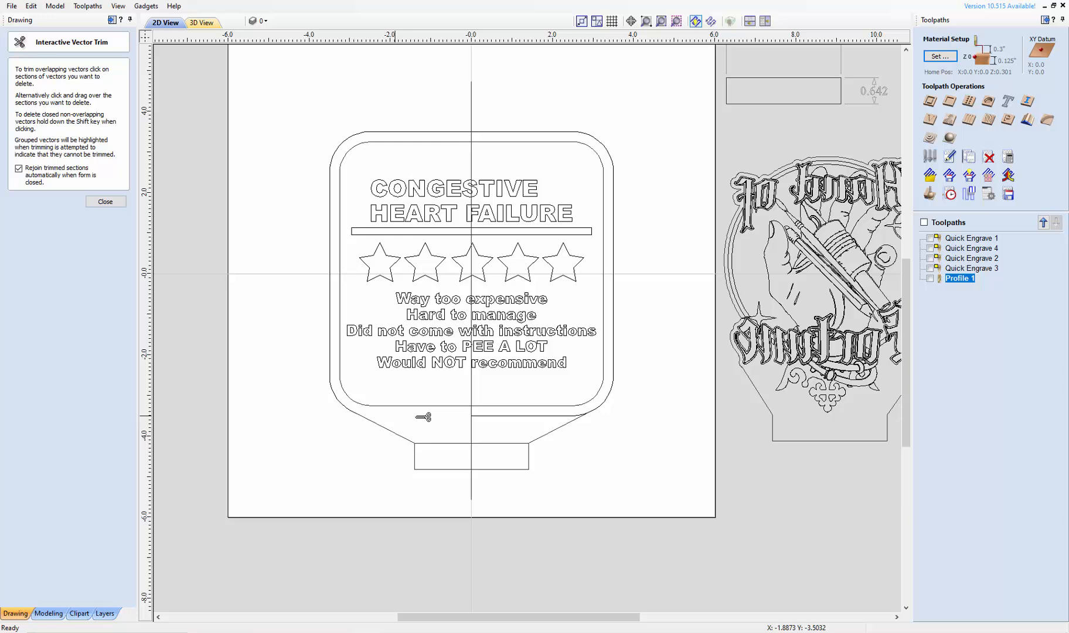
{"action": "left_click", "coordinate": [520, 414]}
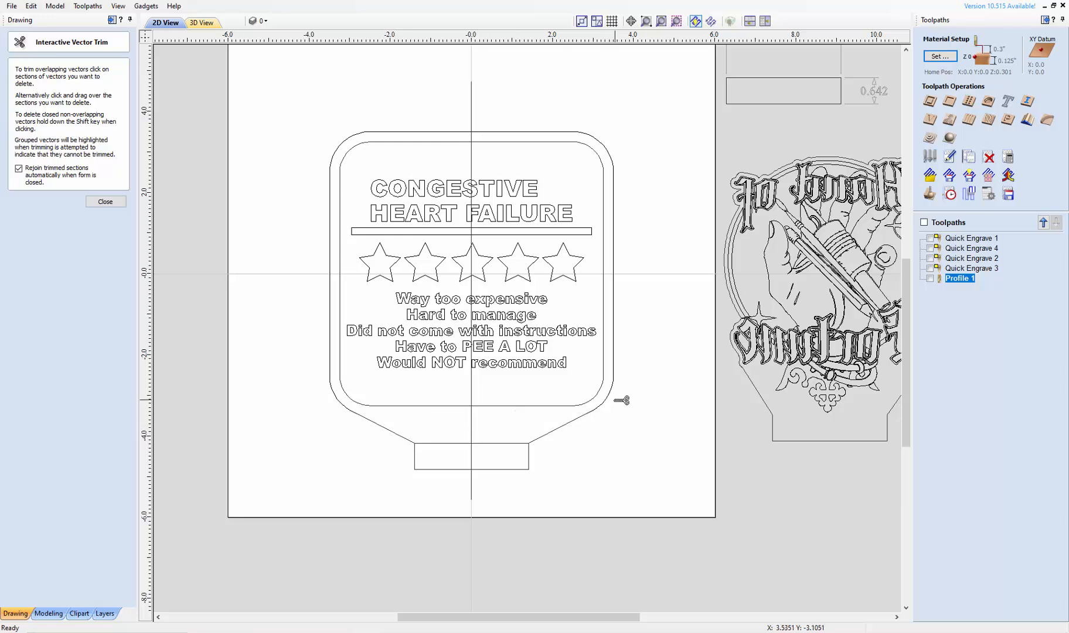
{"action": "left_click", "coordinate": [513, 444]}
{"action": "left_click", "coordinate": [455, 444]}
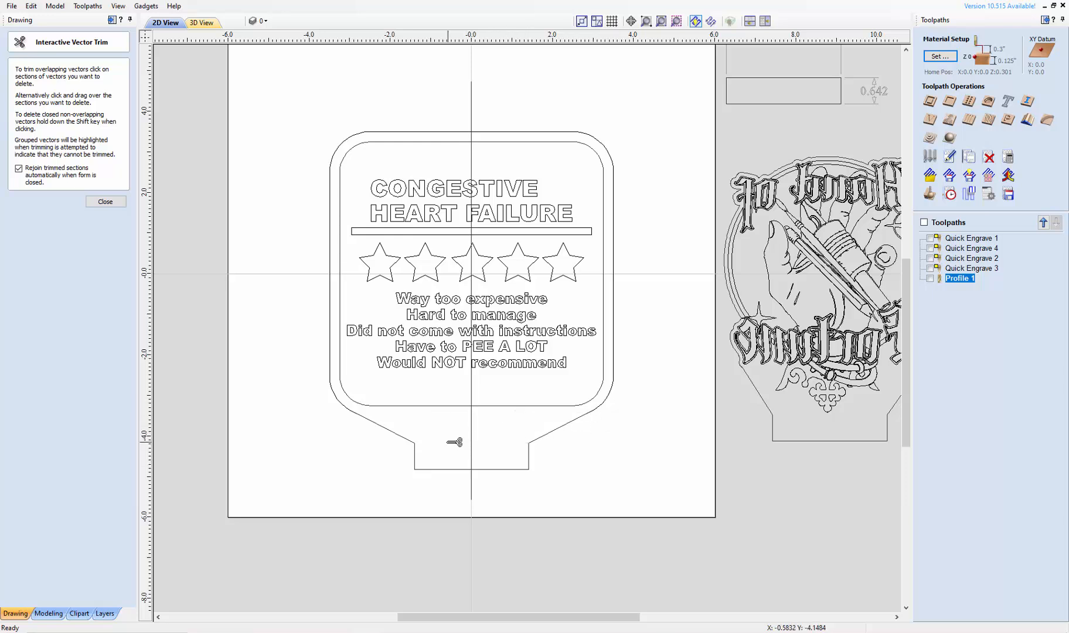
{"action": "left_click", "coordinate": [105, 201]}
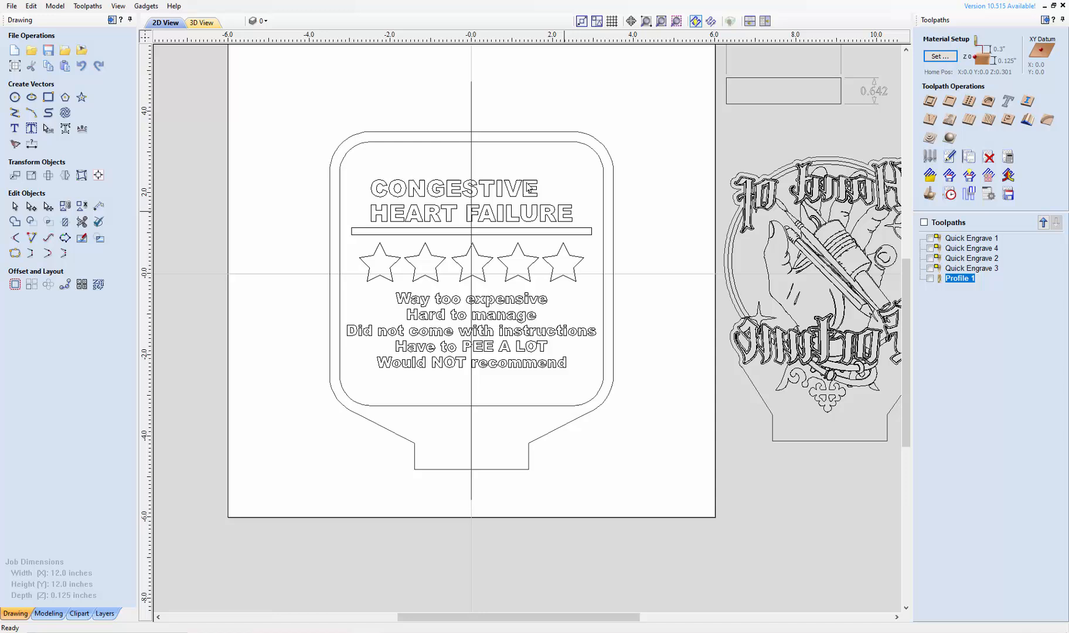
{"action": "left_click", "coordinate": [473, 107]}
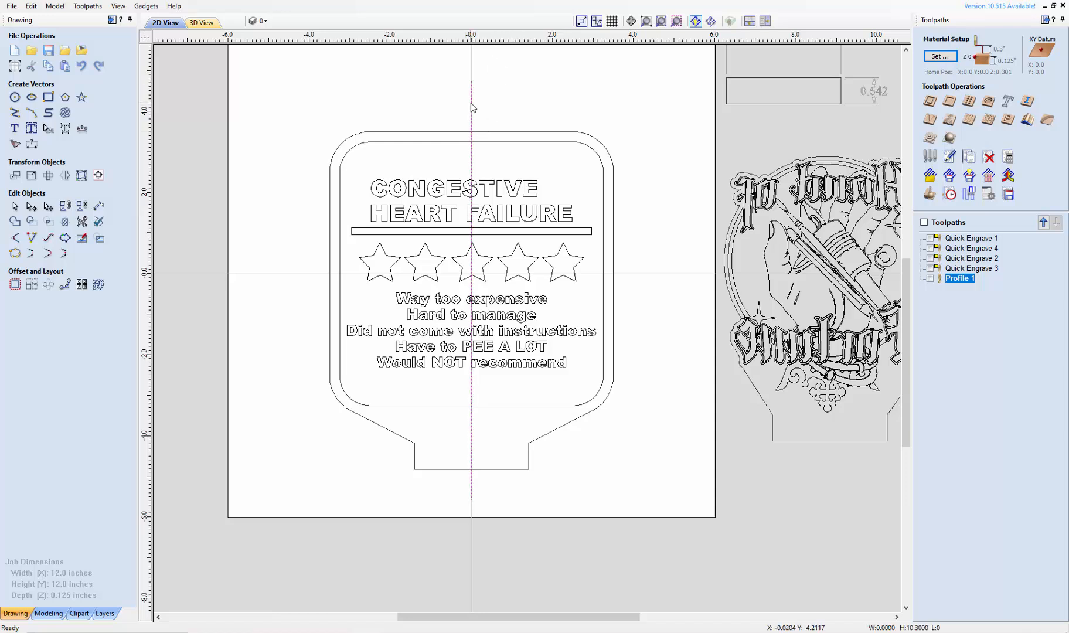
{"action": "left_click", "coordinate": [544, 424]}
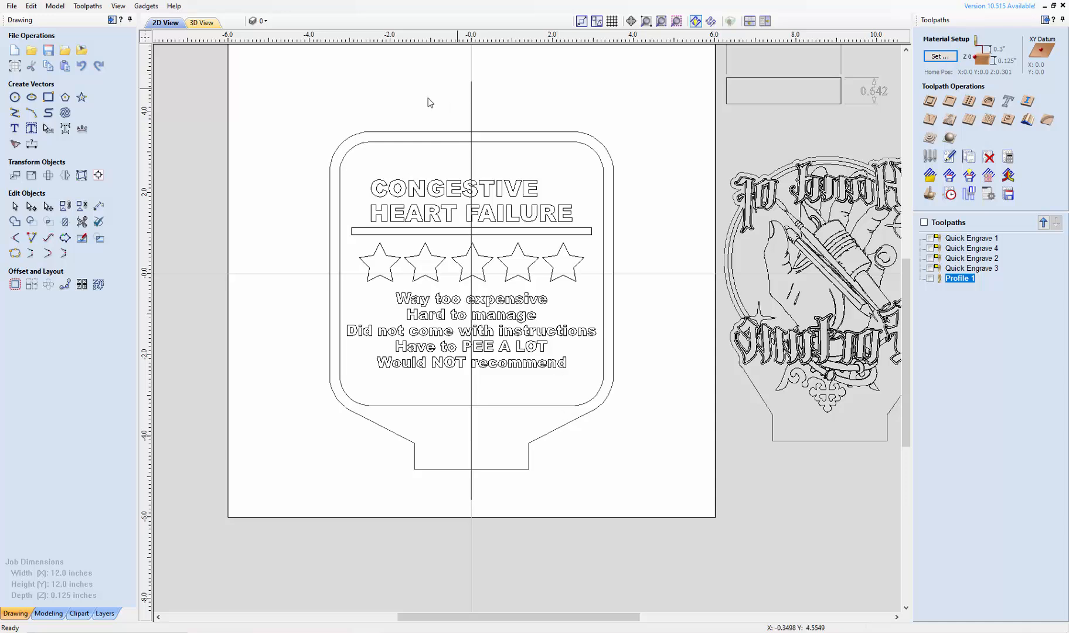
{"action": "left_click", "coordinate": [519, 133]}
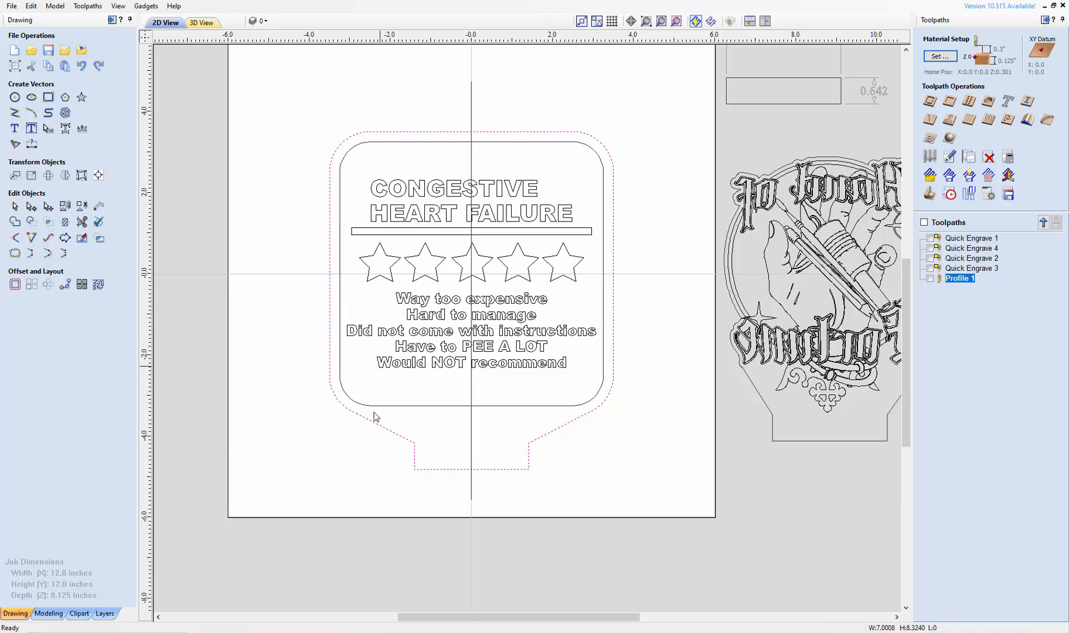
Step: Add a new layer to the drawing and set its colour to sea green
{"action": "left_click", "coordinate": [395, 260]}
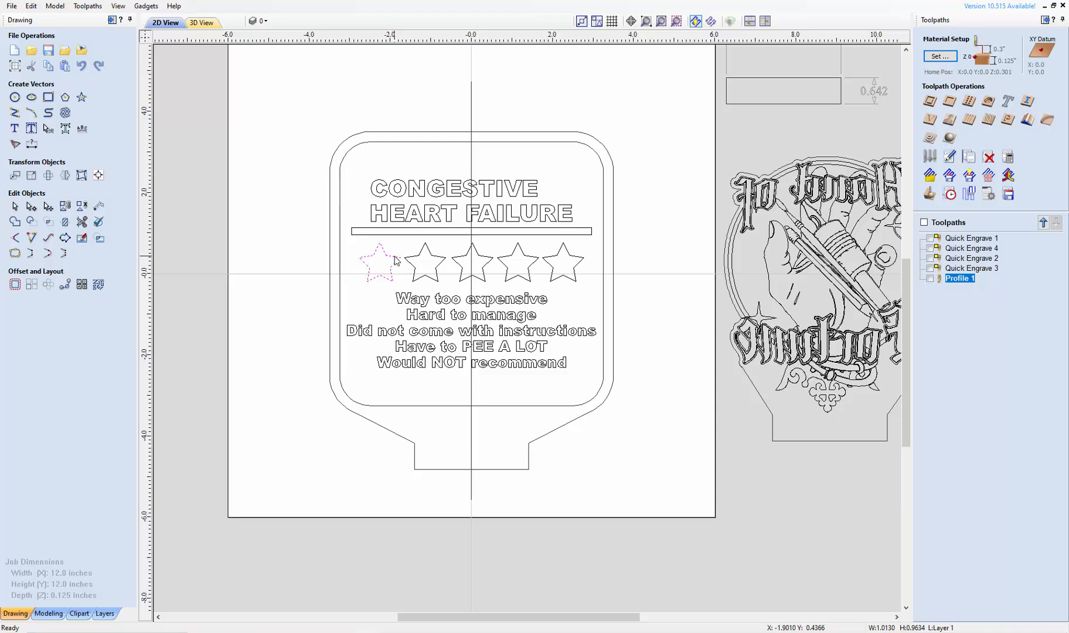
{"action": "left_click", "coordinate": [104, 613]}
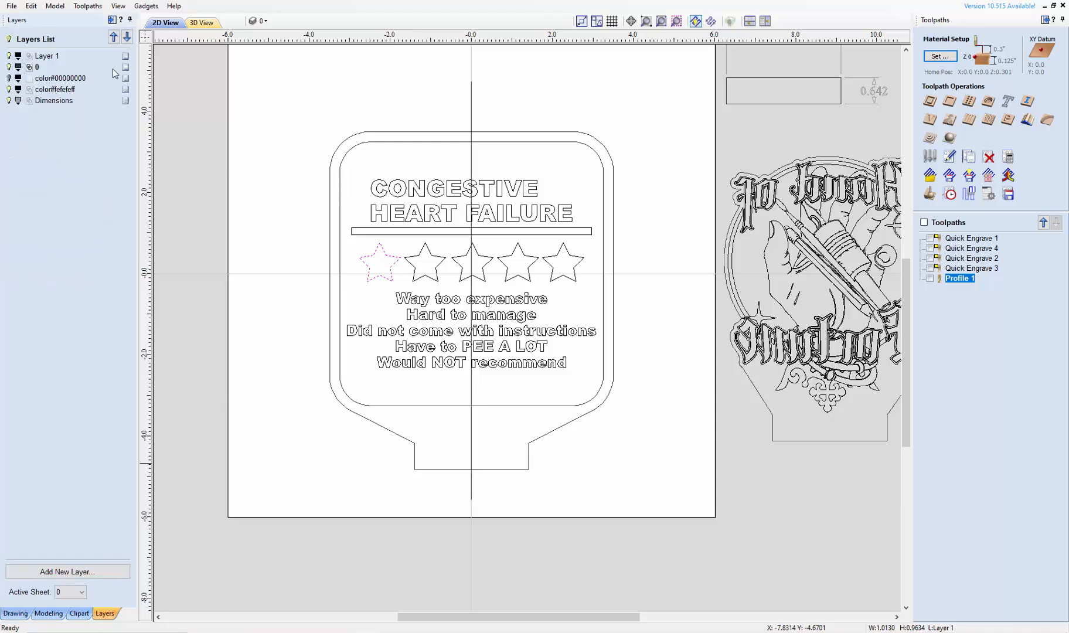
{"action": "left_click", "coordinate": [87, 572]}
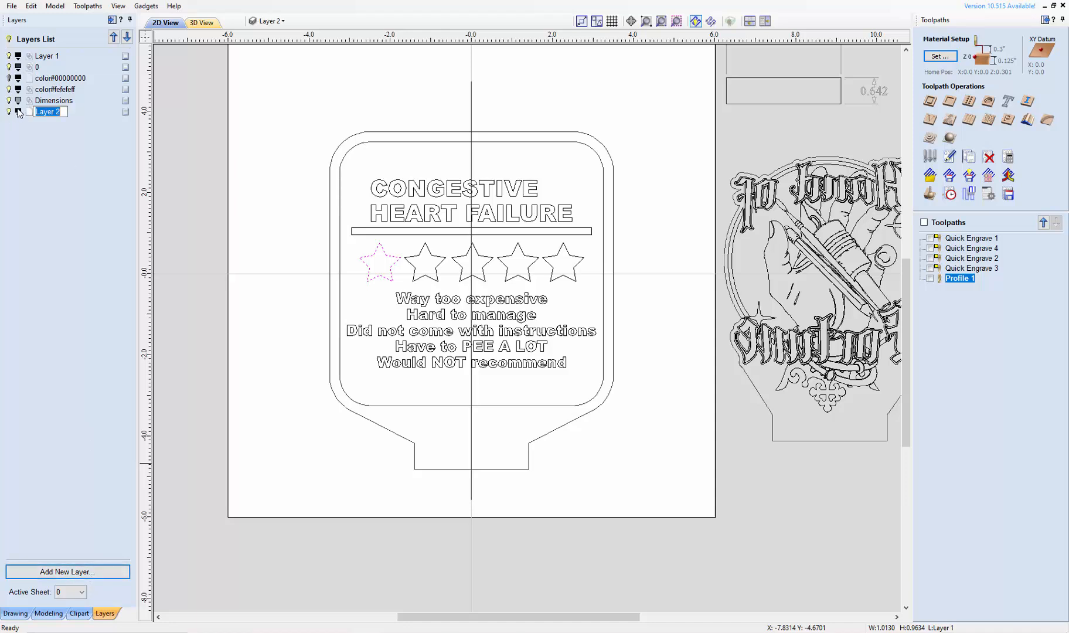
{"action": "left_click", "coordinate": [18, 112]}
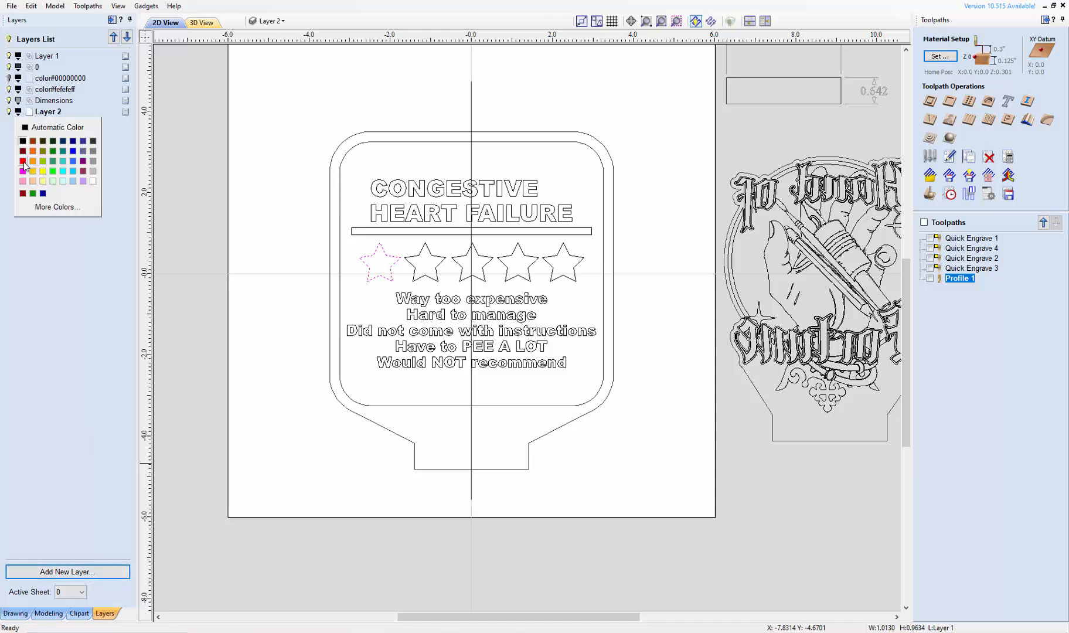
{"action": "left_click", "coordinate": [55, 160]}
Step: Paste a duplicate of the leftmost star in place over the original
{"action": "left_click", "coordinate": [307, 333]}
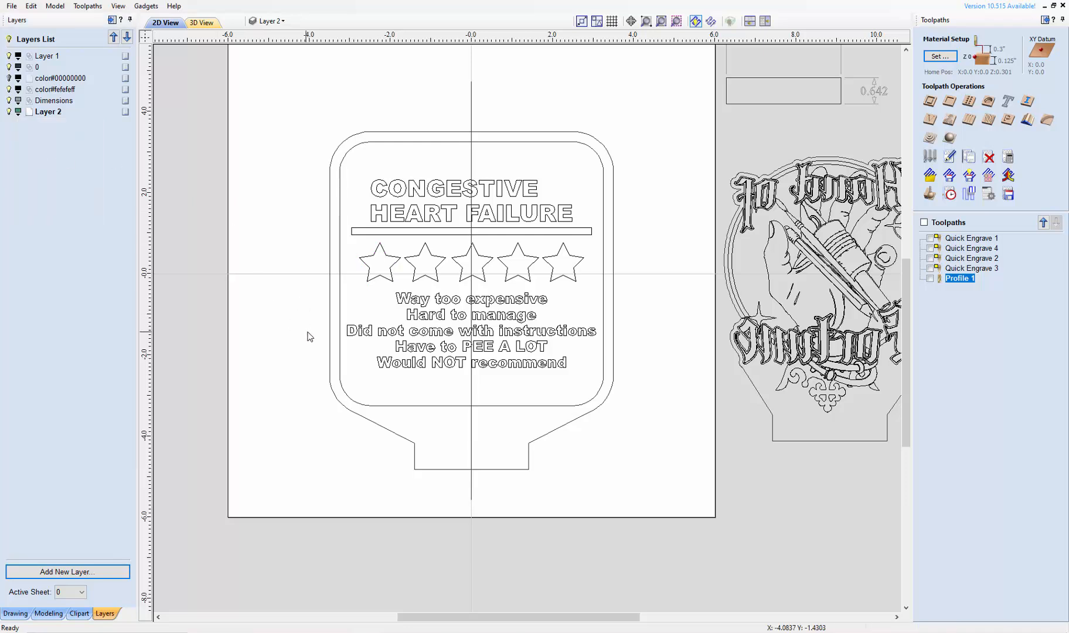
{"action": "right_click", "coordinate": [297, 315]}
{"action": "left_click", "coordinate": [322, 375]}
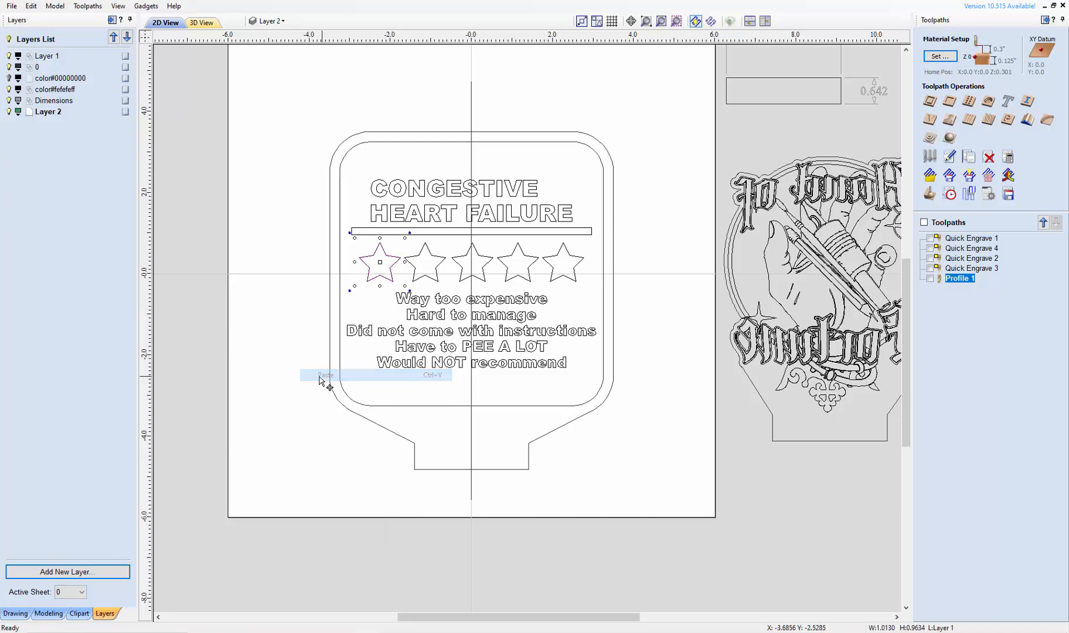
Step: Hide the Dimensions, color#fefefeff and Layer 1 layers, keeping layer 0 visible
{"action": "left_click", "coordinate": [8, 102]}
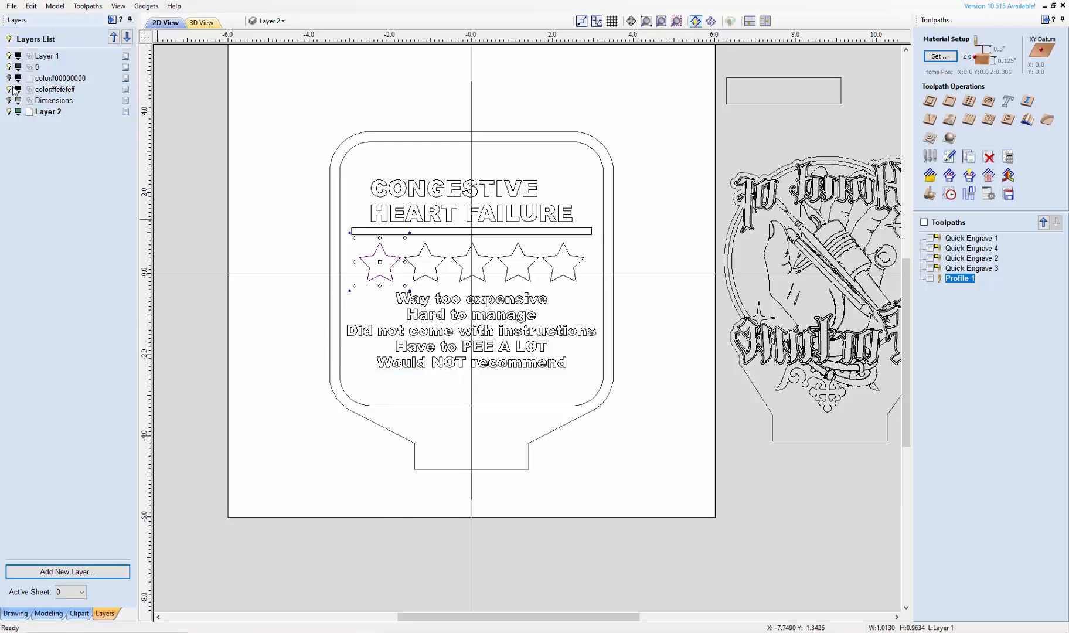
{"action": "left_click", "coordinate": [9, 89]}
{"action": "left_click", "coordinate": [9, 89]}
{"action": "left_click", "coordinate": [8, 78]}
{"action": "left_click", "coordinate": [9, 67]}
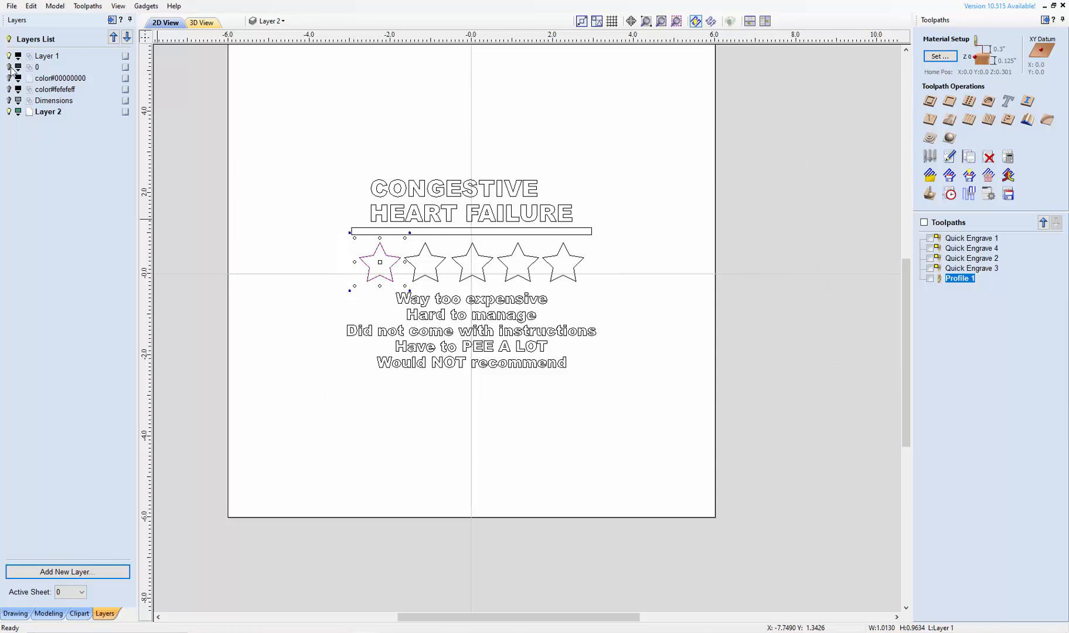
{"action": "left_click", "coordinate": [9, 67]}
{"action": "left_click", "coordinate": [9, 56]}
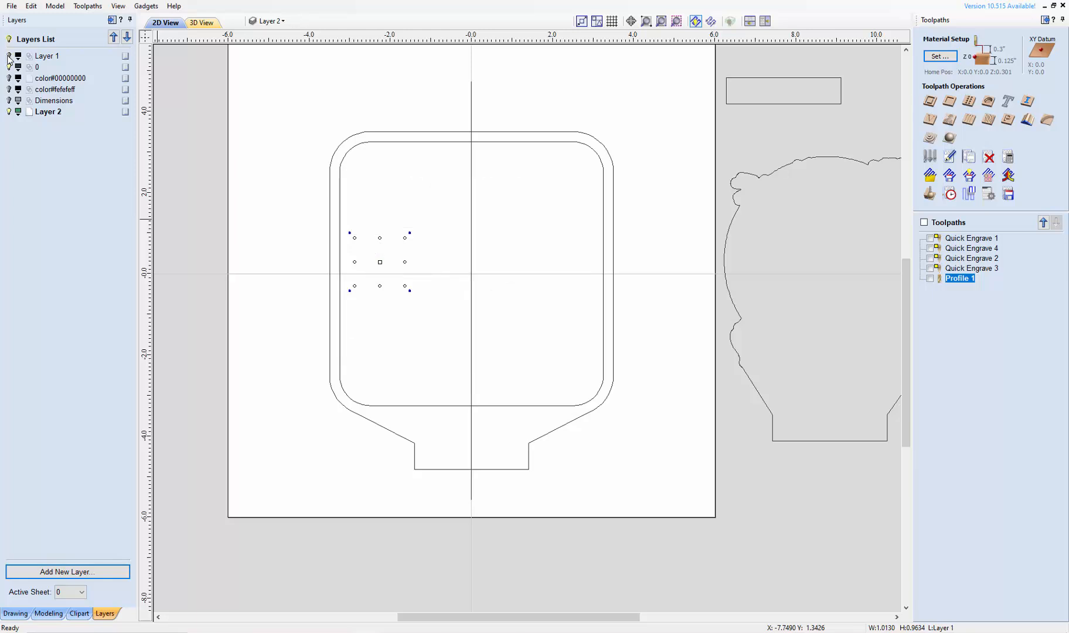
{"action": "left_click", "coordinate": [380, 329]}
{"action": "right_click", "coordinate": [381, 328]}
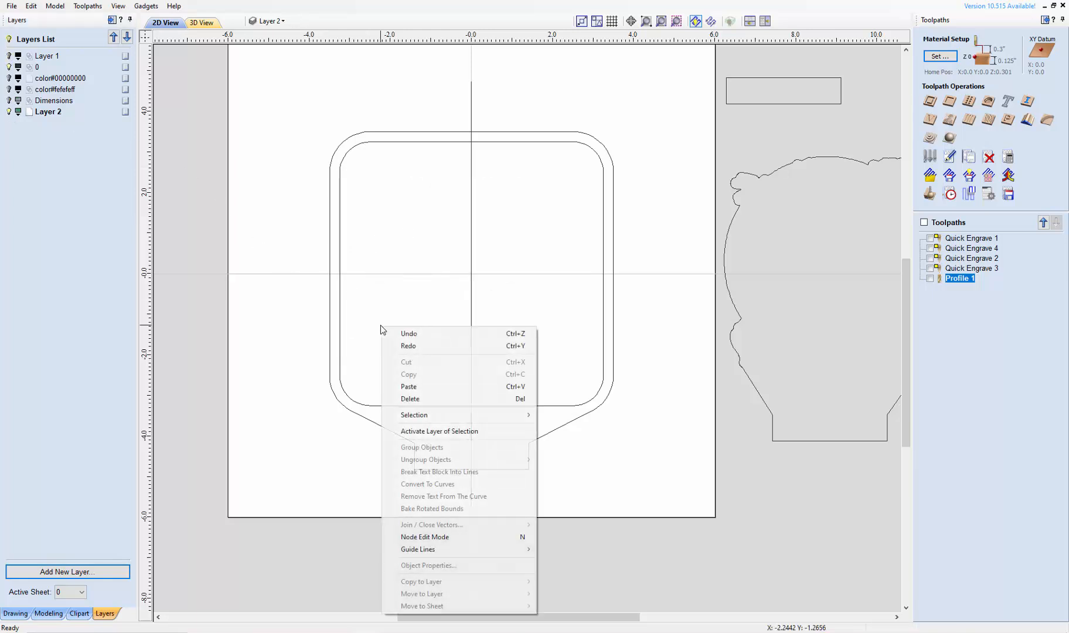
{"action": "left_click", "coordinate": [45, 119]}
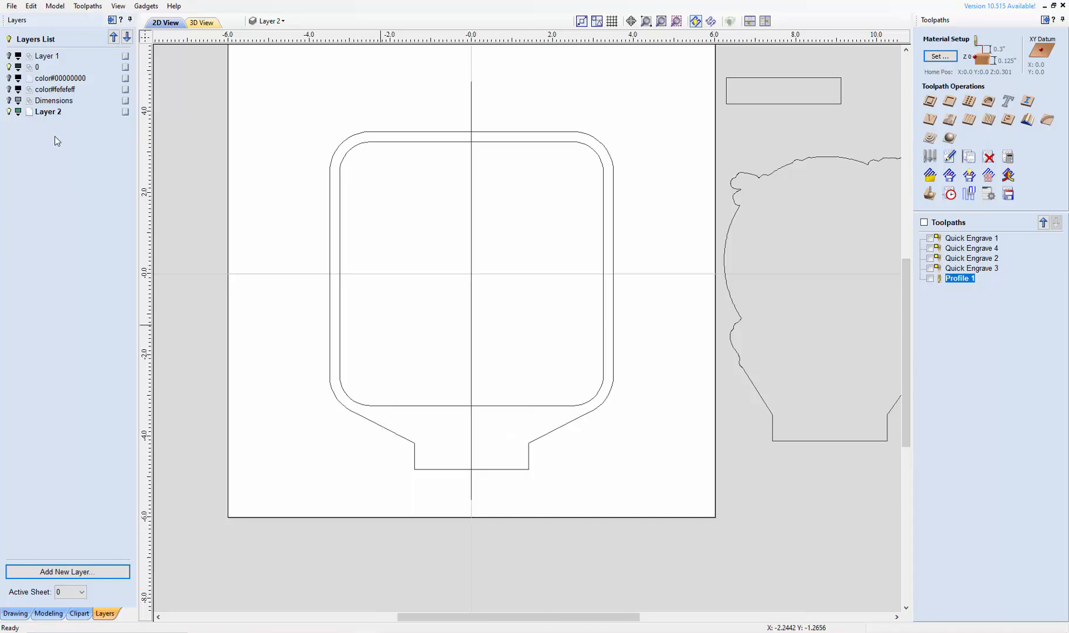
{"action": "right_click", "coordinate": [50, 116]}
{"action": "left_click", "coordinate": [73, 121]}
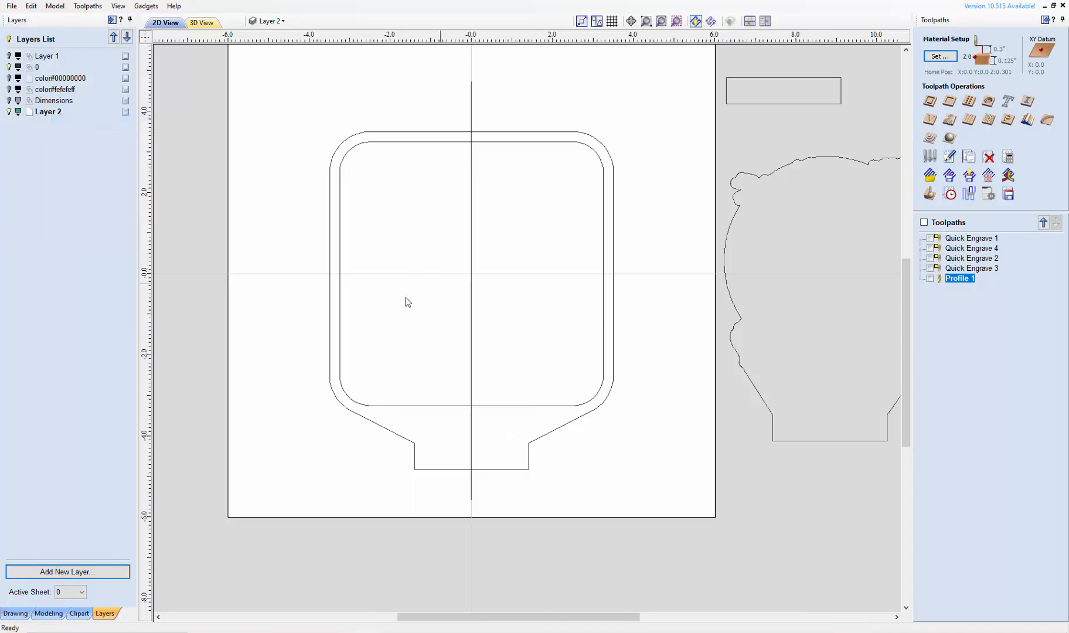
Step: Show Layer 1 again and cut the duplicate of the leftmost star from it
{"action": "left_click", "coordinate": [9, 56]}
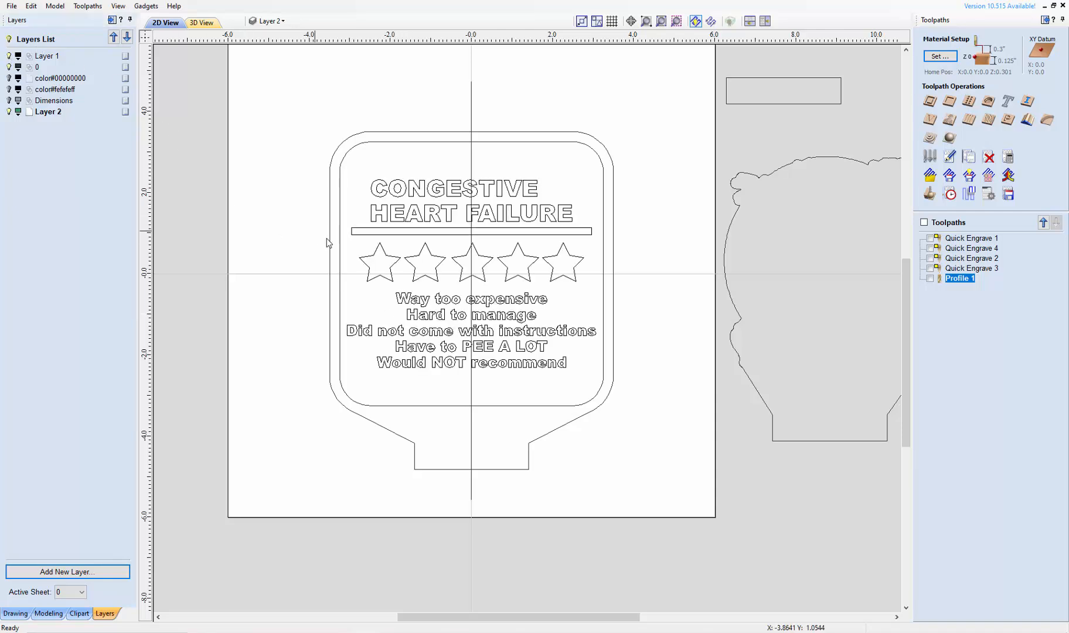
{"action": "right_click", "coordinate": [390, 281]}
{"action": "left_click", "coordinate": [417, 316]}
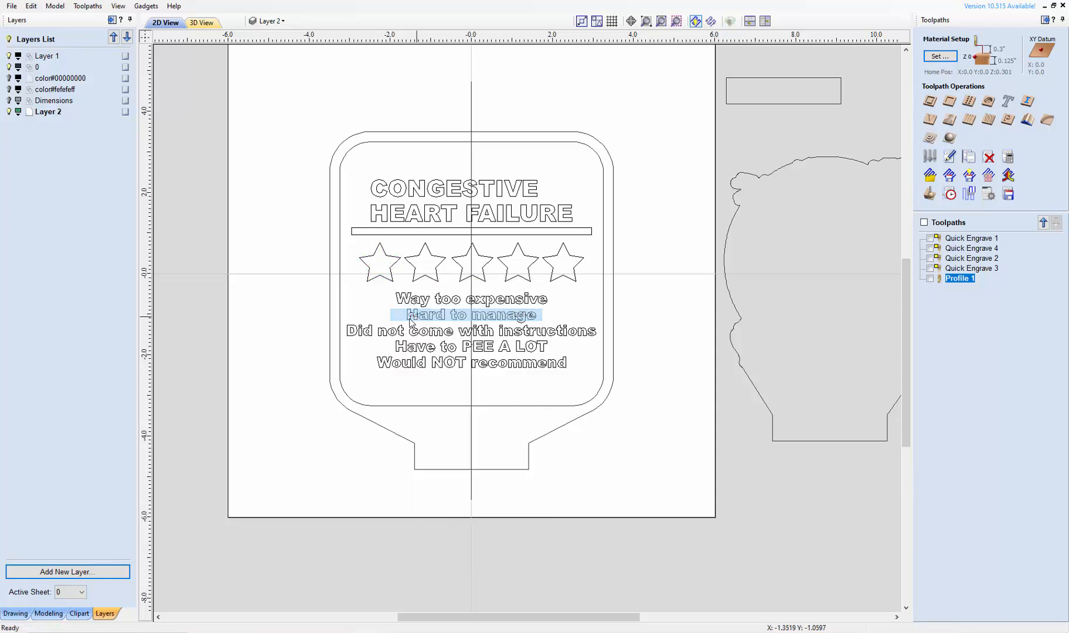
Step: With Layer 2 active and Layer 1 hidden, paste the cut star onto Layer 2
{"action": "double_click", "coordinate": [48, 112]}
{"action": "left_click", "coordinate": [54, 151]}
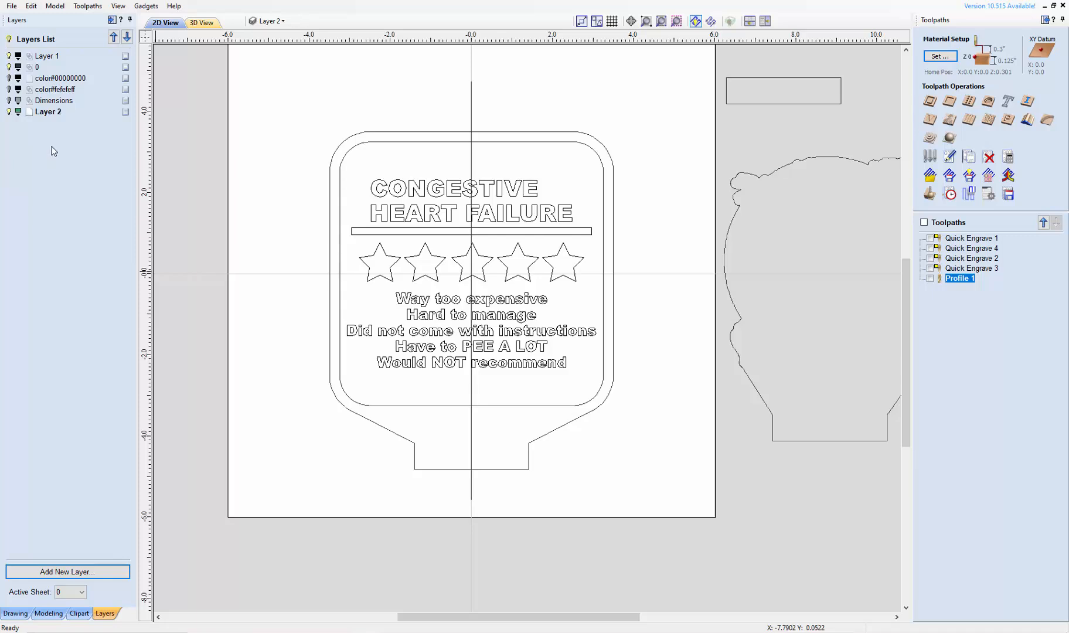
{"action": "right_click", "coordinate": [52, 114]}
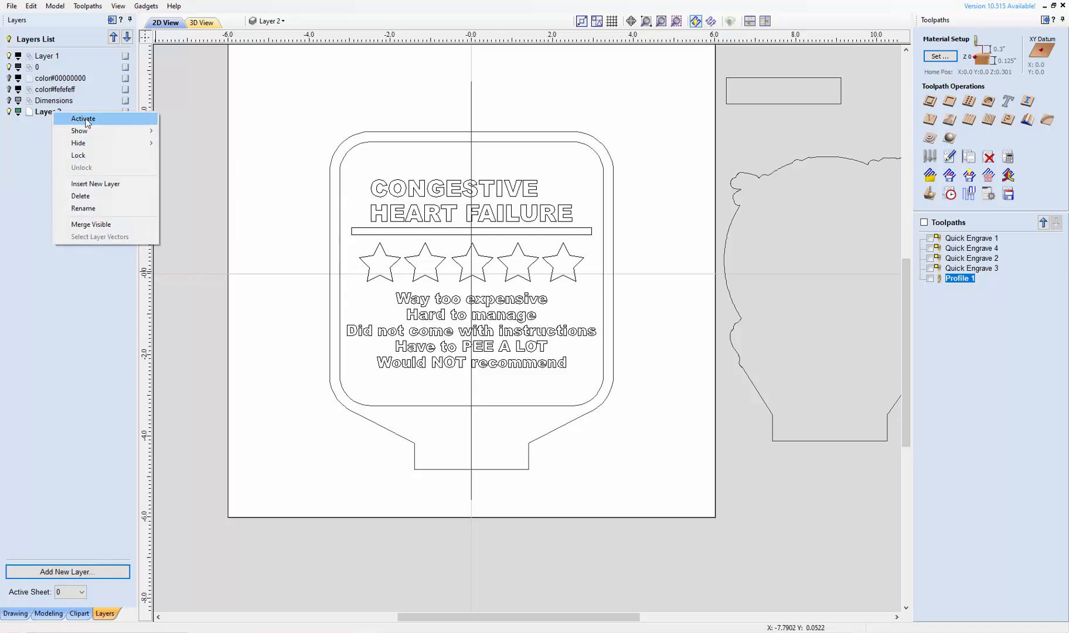
{"action": "left_click", "coordinate": [70, 118]}
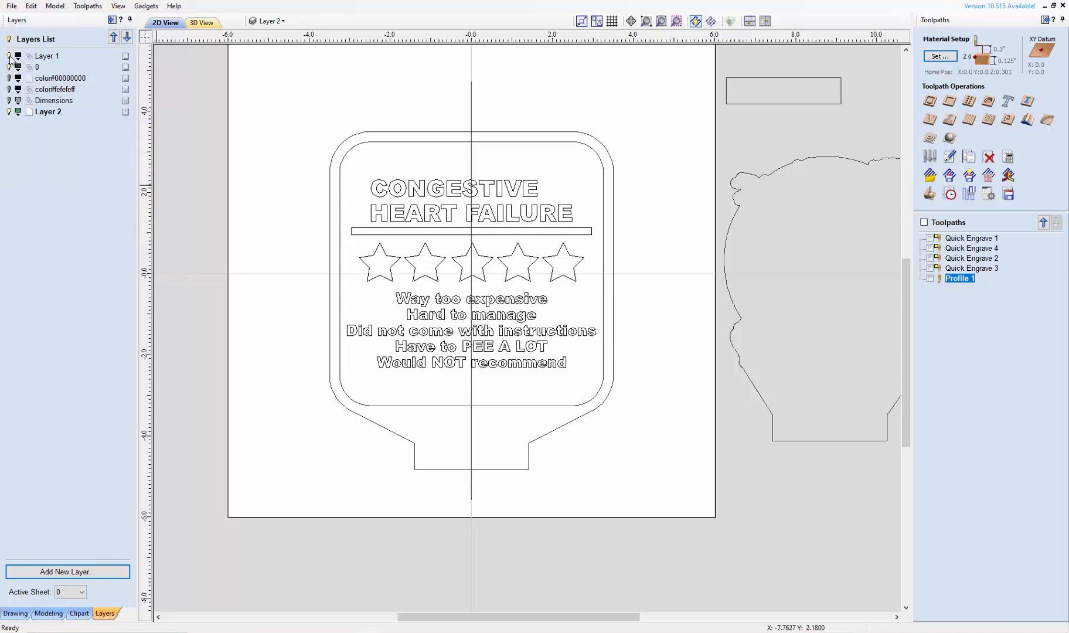
{"action": "left_click", "coordinate": [8, 56]}
{"action": "right_click", "coordinate": [423, 238]}
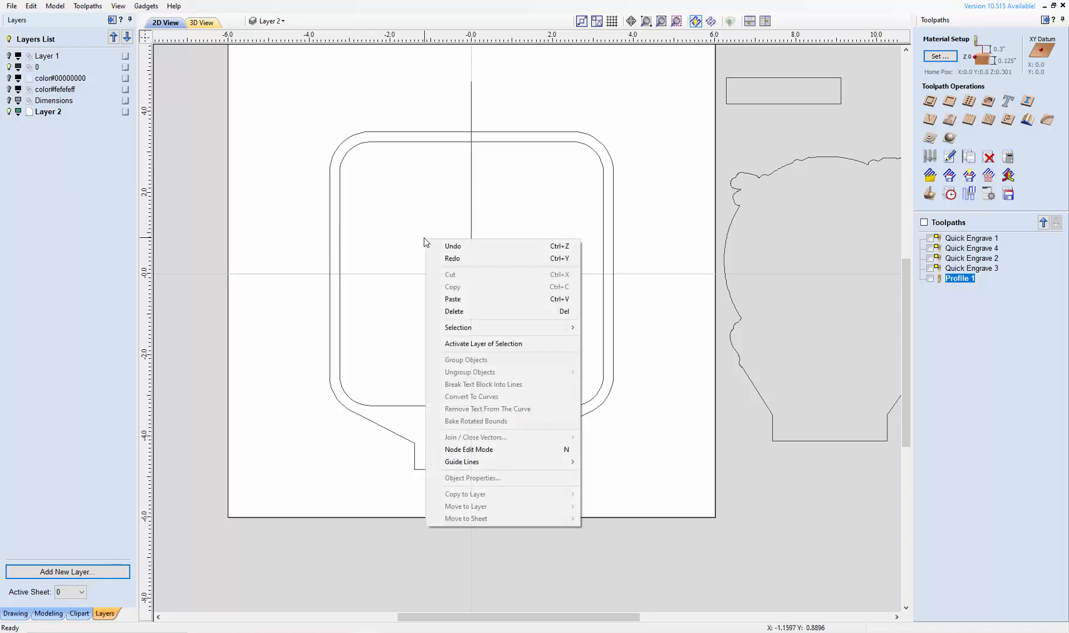
{"action": "left_click", "coordinate": [436, 302]}
Step: Draw a vertical line through the star from its upper tip to the inner notch between its lower points
{"action": "scroll", "coordinate": [396, 263], "scroll_direction": "up", "scroll_amount": 4}
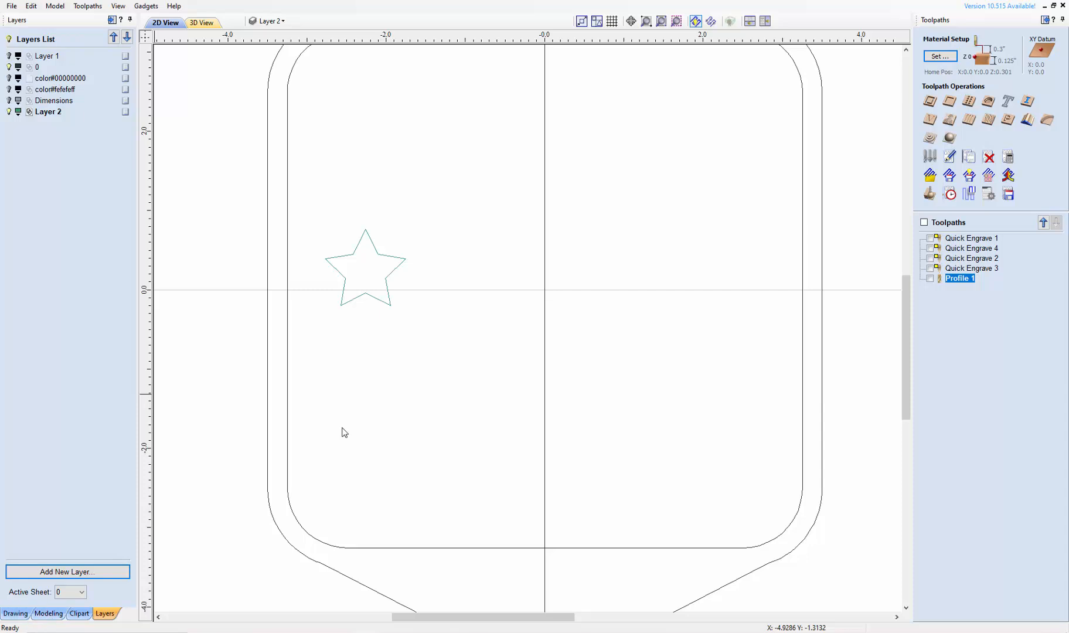
{"action": "left_click", "coordinate": [14, 614]}
{"action": "left_click", "coordinate": [14, 113]}
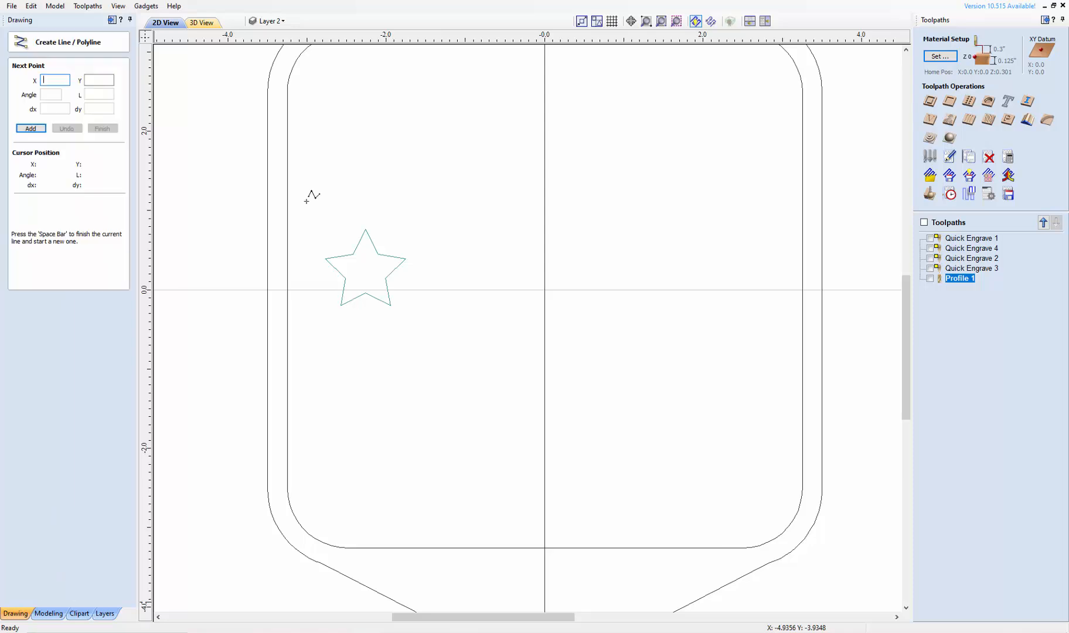
{"action": "left_click", "coordinate": [365, 228]}
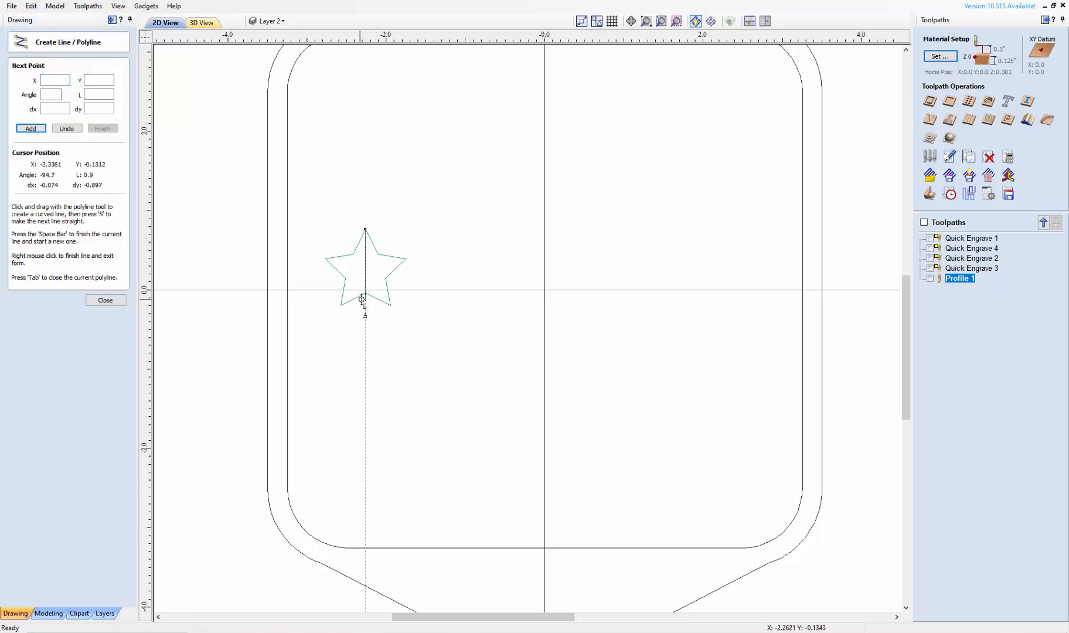
{"action": "left_click", "coordinate": [365, 292]}
{"action": "right_click", "coordinate": [365, 296]}
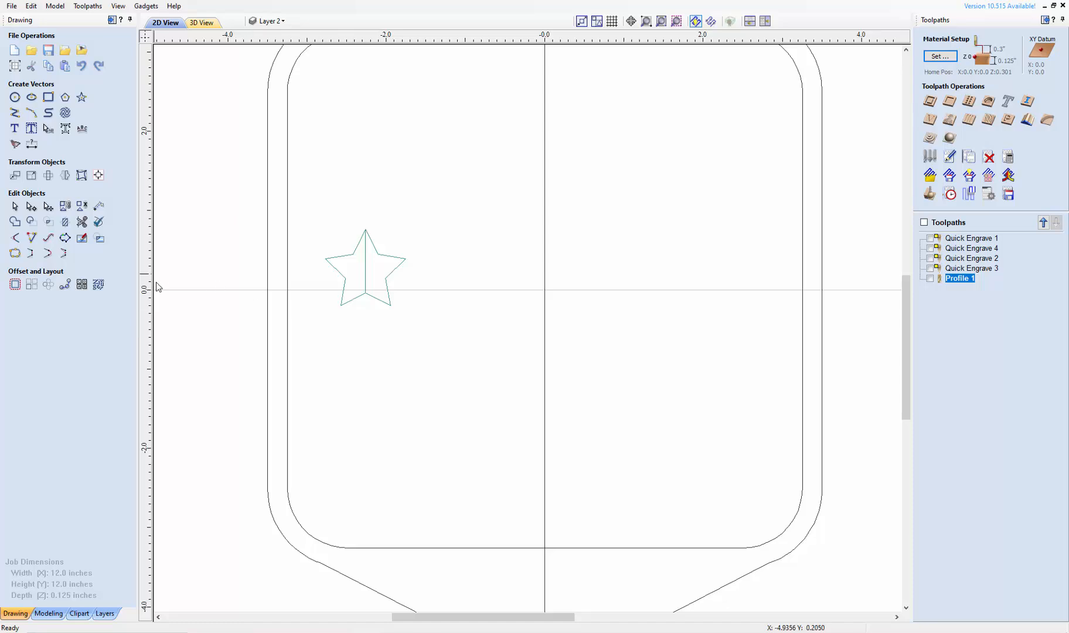
Step: Trim away the star's right half and rejoin the remaining sections into a closed half star
{"action": "scroll", "coordinate": [365, 287], "scroll_direction": "up", "scroll_amount": 1}
{"action": "left_click", "coordinate": [81, 221]}
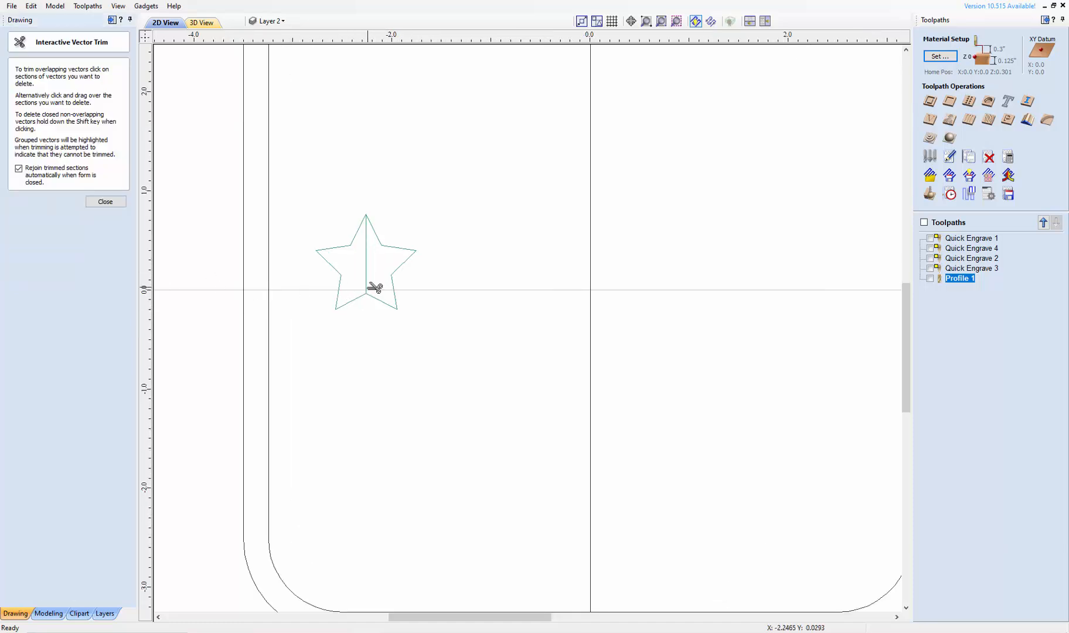
{"action": "left_click", "coordinate": [382, 301]}
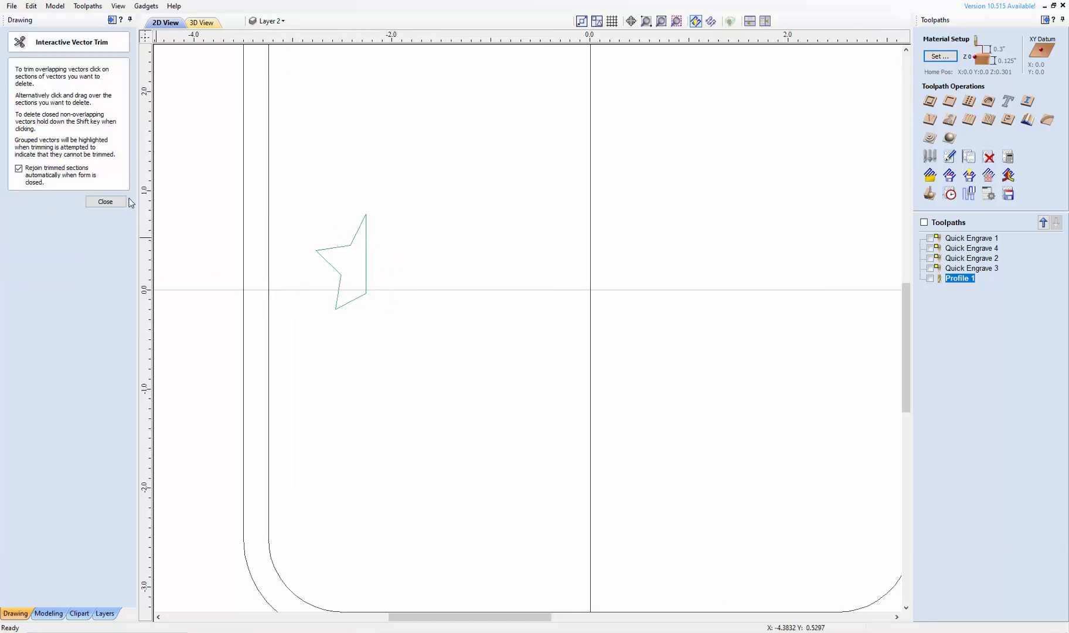
{"action": "left_click", "coordinate": [109, 203]}
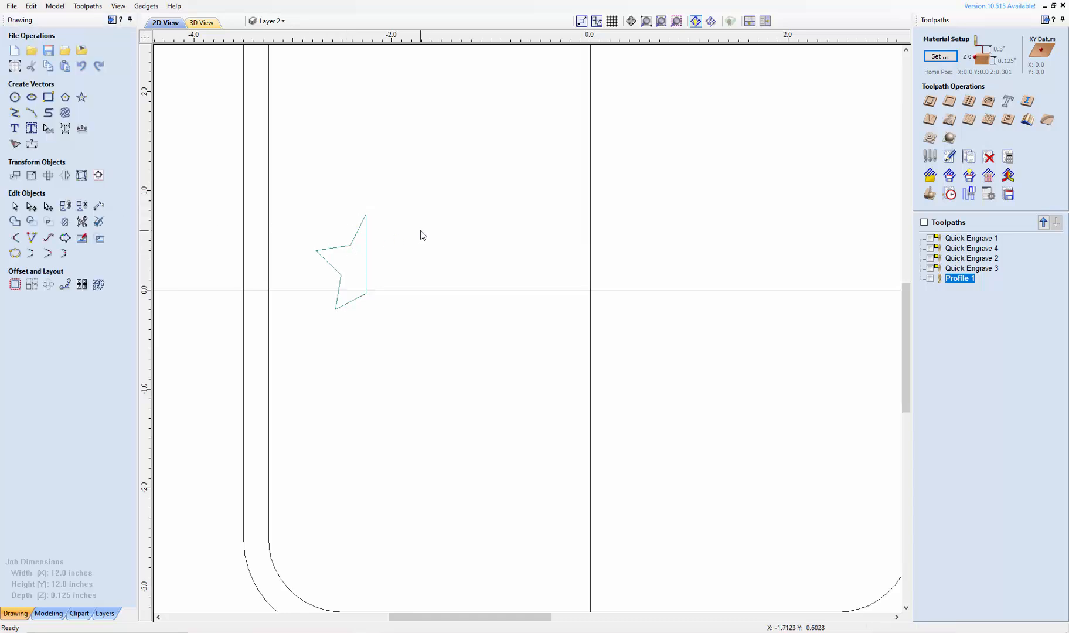
Step: Turn the visibility of Layer 1 back on to show the text and five stars with the half star
{"action": "scroll", "coordinate": [420, 233], "scroll_direction": "down", "scroll_amount": 2}
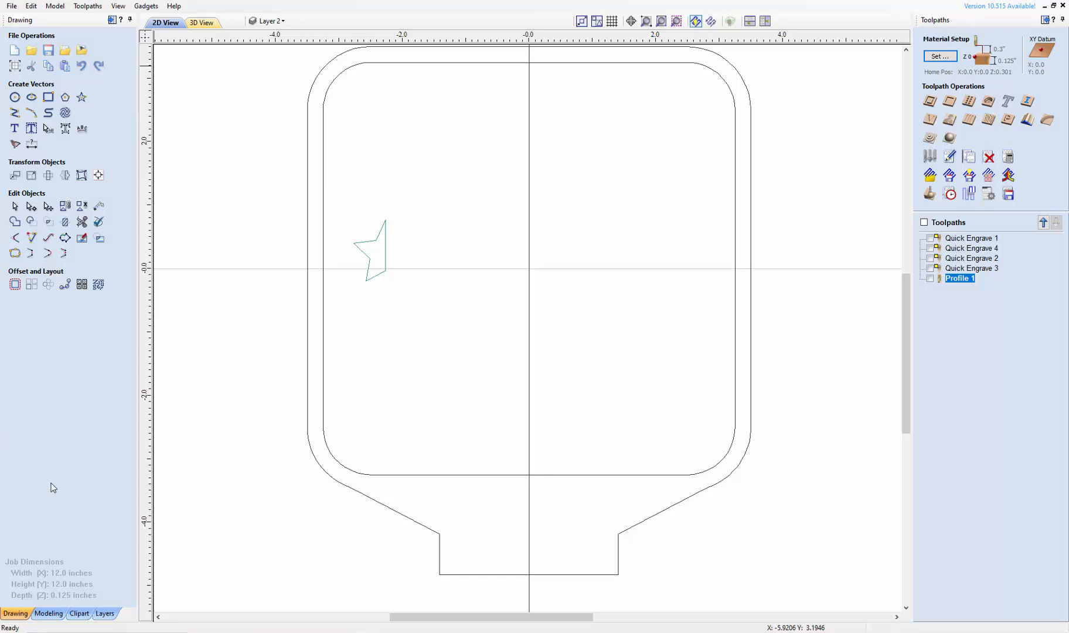
{"action": "left_click", "coordinate": [103, 613]}
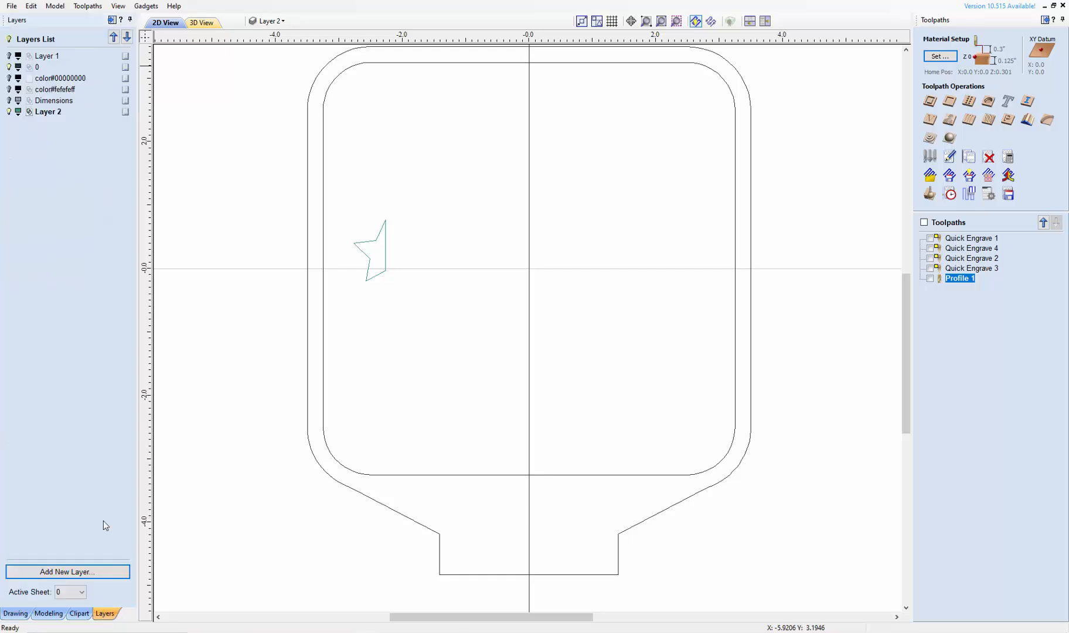
{"action": "left_click", "coordinate": [9, 56]}
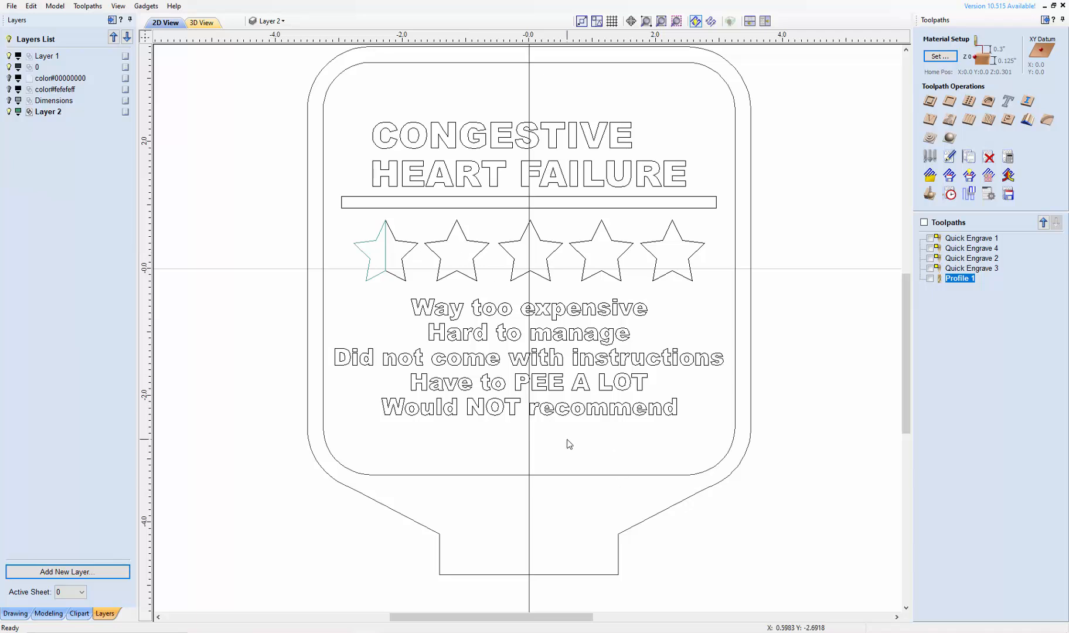
Step: Delete the Quick Engrave 2 and Quick Engrave 3 toolpaths
{"action": "left_click", "coordinate": [968, 259]}
{"action": "right_click", "coordinate": [968, 258]}
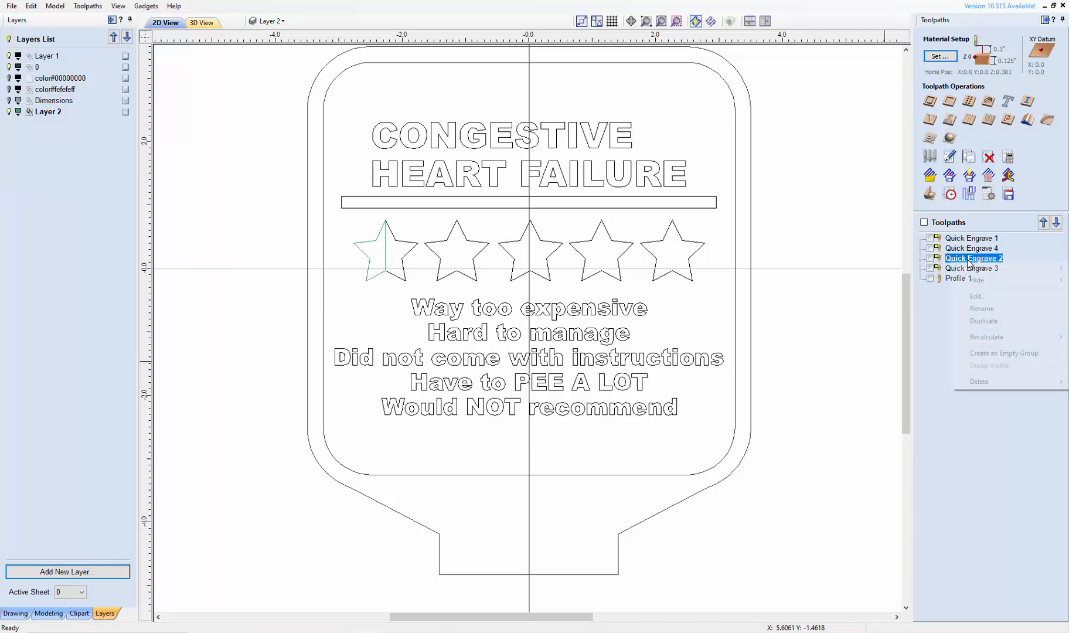
{"action": "mouse_move", "coordinate": [961, 382]}
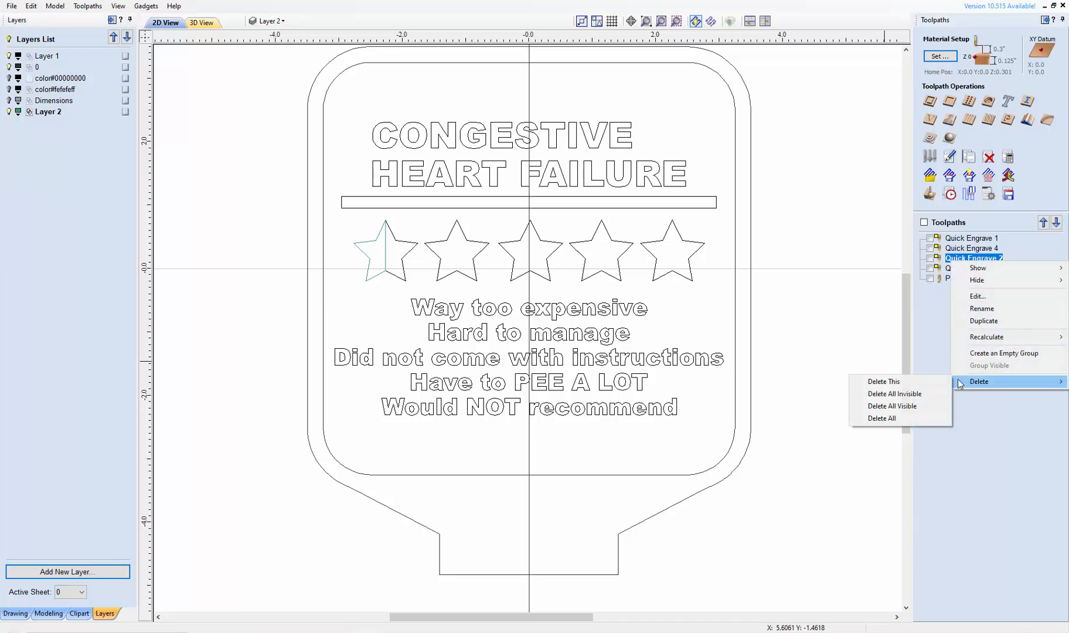
{"action": "left_click", "coordinate": [895, 382]}
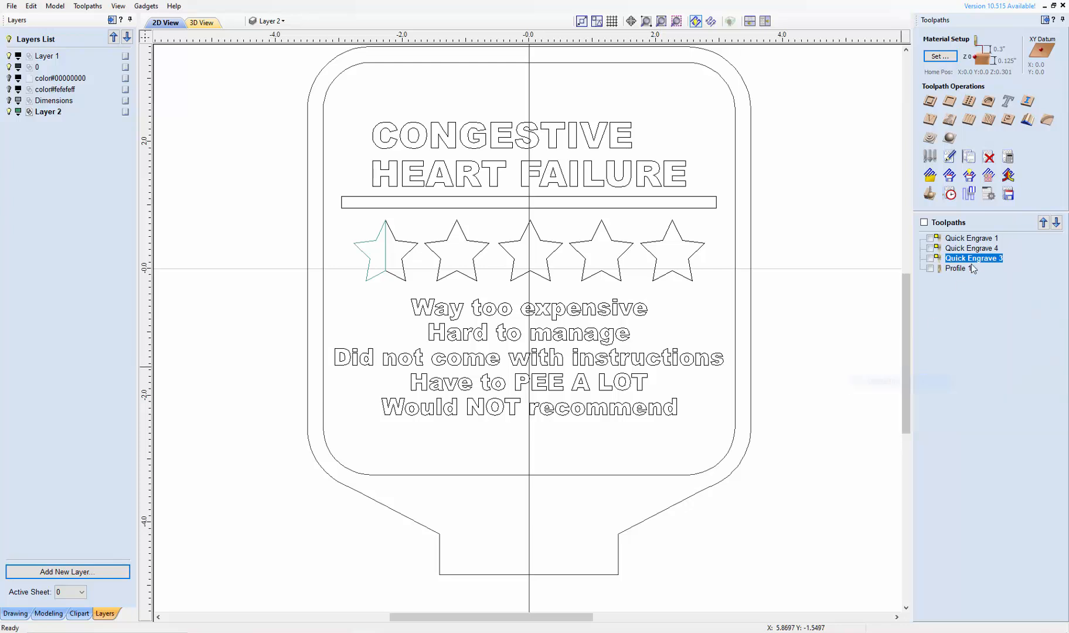
{"action": "right_click", "coordinate": [982, 261]}
{"action": "mouse_move", "coordinate": [976, 382]}
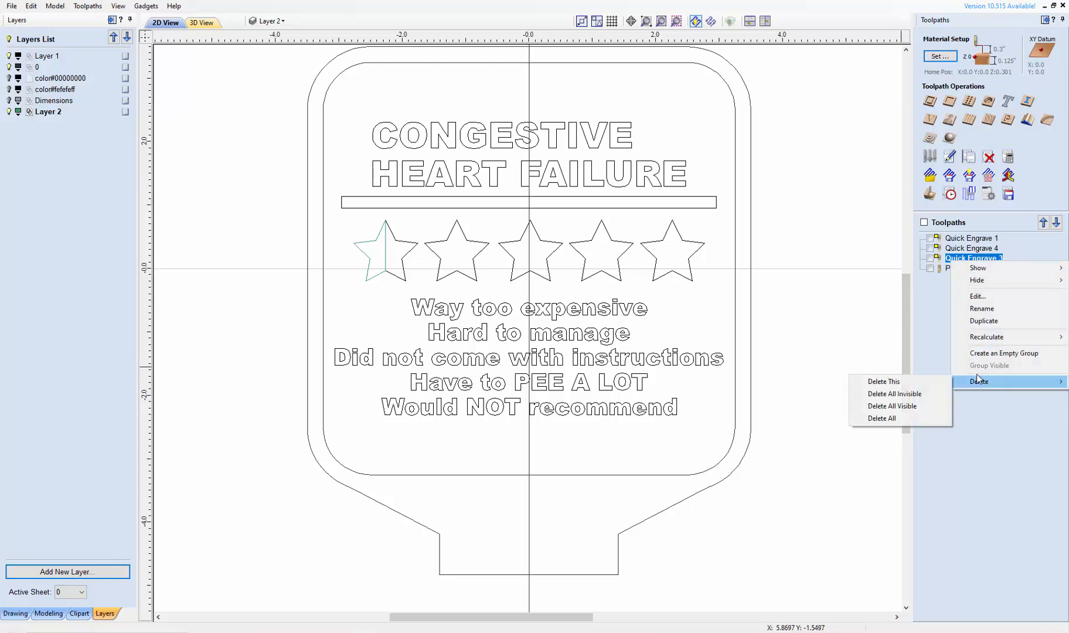
{"action": "left_click", "coordinate": [905, 382]}
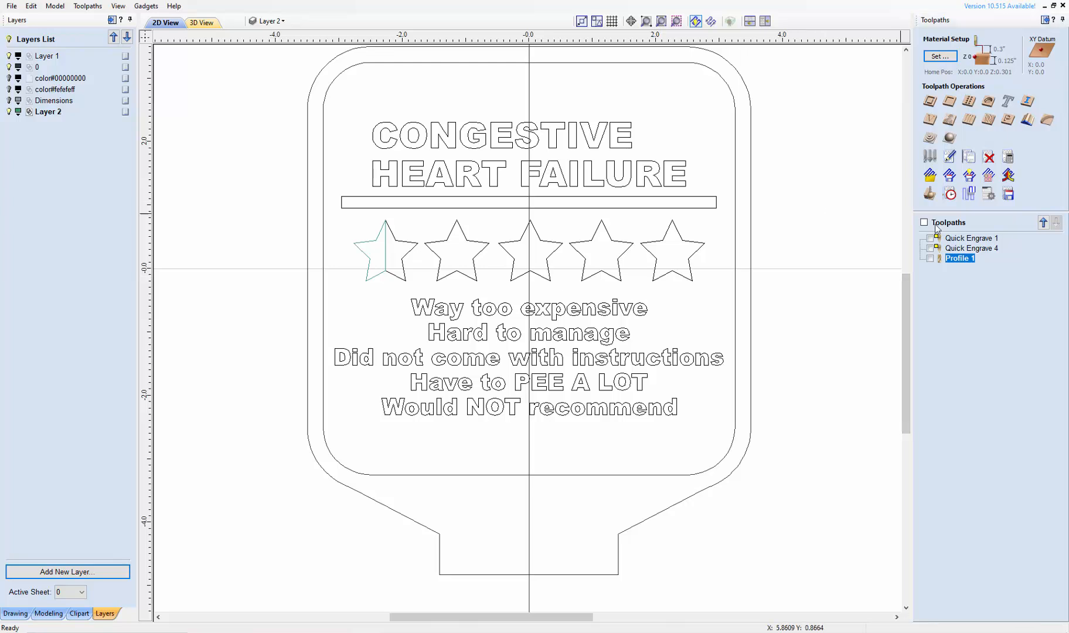
Step: Recalculate the Quick Engrave 1 outline toolpath with all text, the bar, the stars, the half star and the inner rounded border selected
{"action": "left_click", "coordinate": [953, 239]}
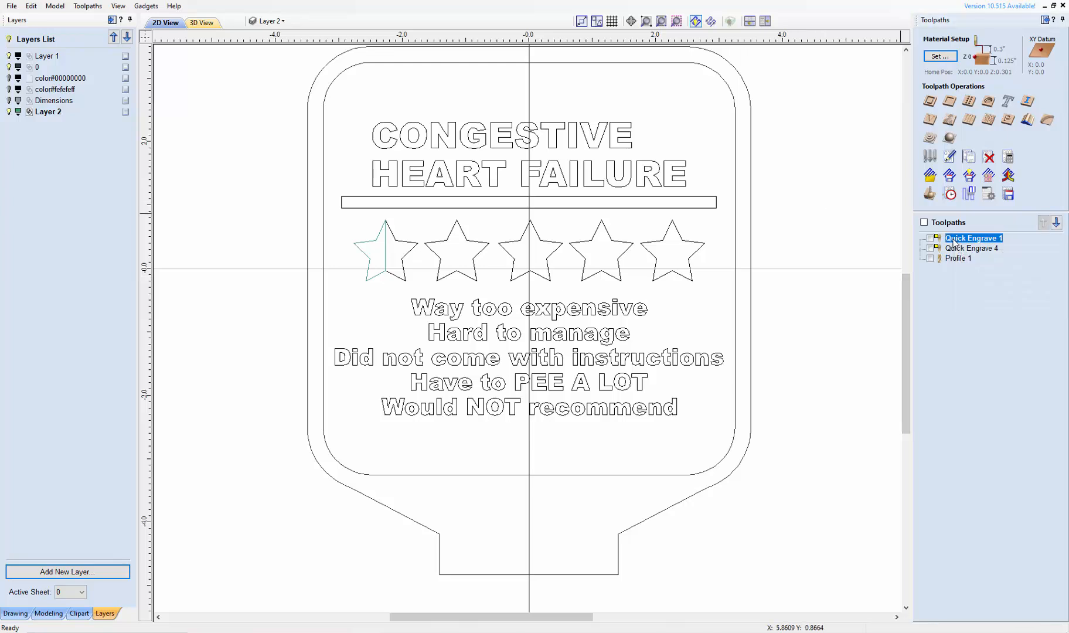
{"action": "double_click", "coordinate": [954, 240]}
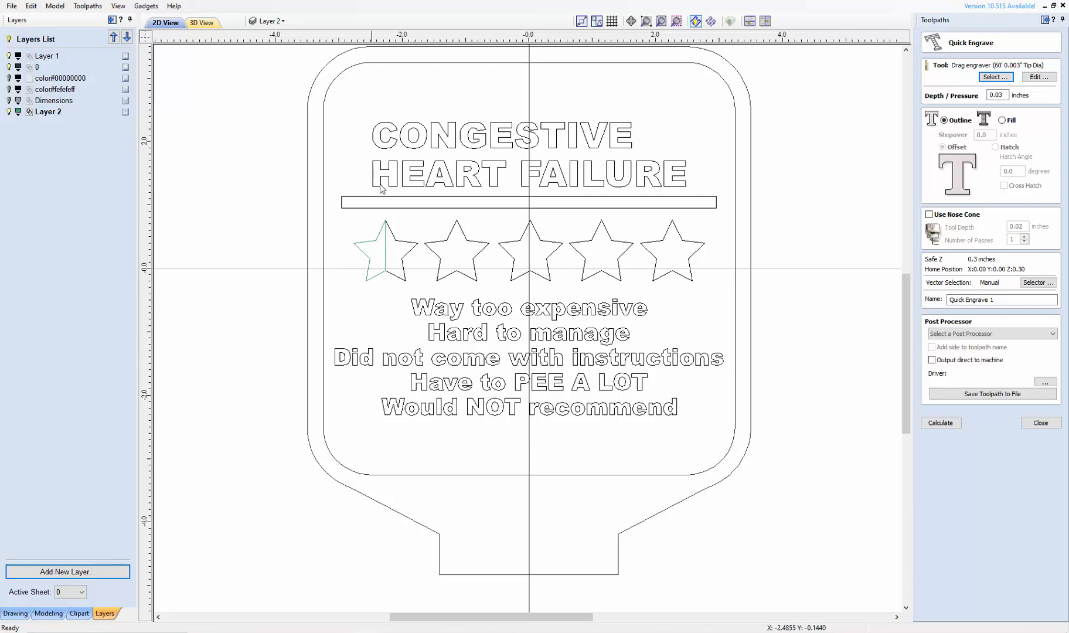
{"action": "left_click_drag", "start_coordinate": [267, 81], "coordinate": [772, 496]}
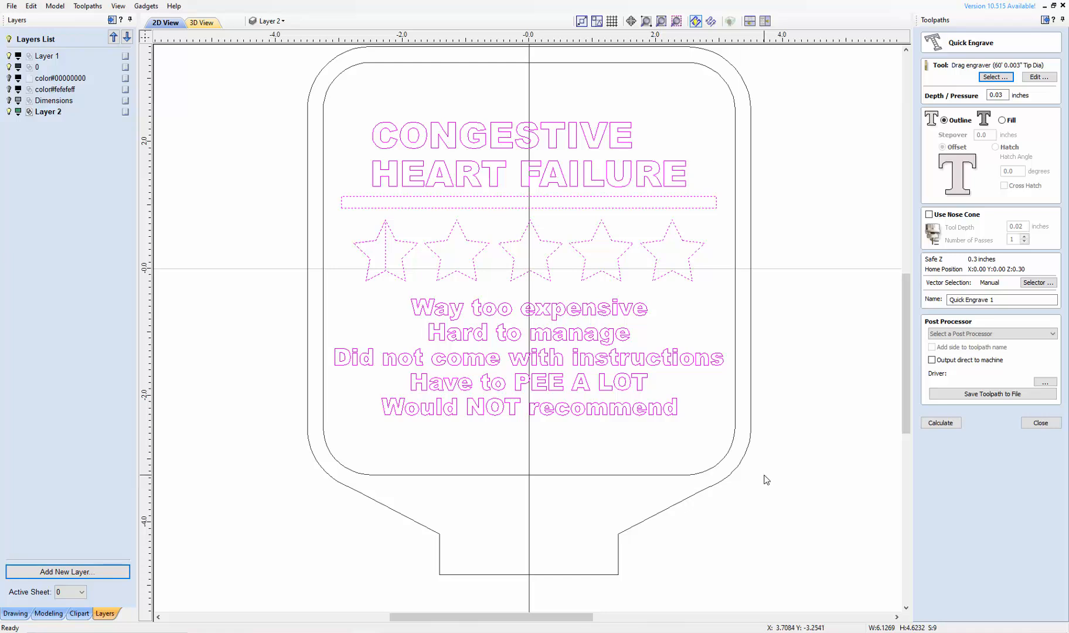
{"action": "left_click", "coordinate": [735, 197], "text": "shift"}
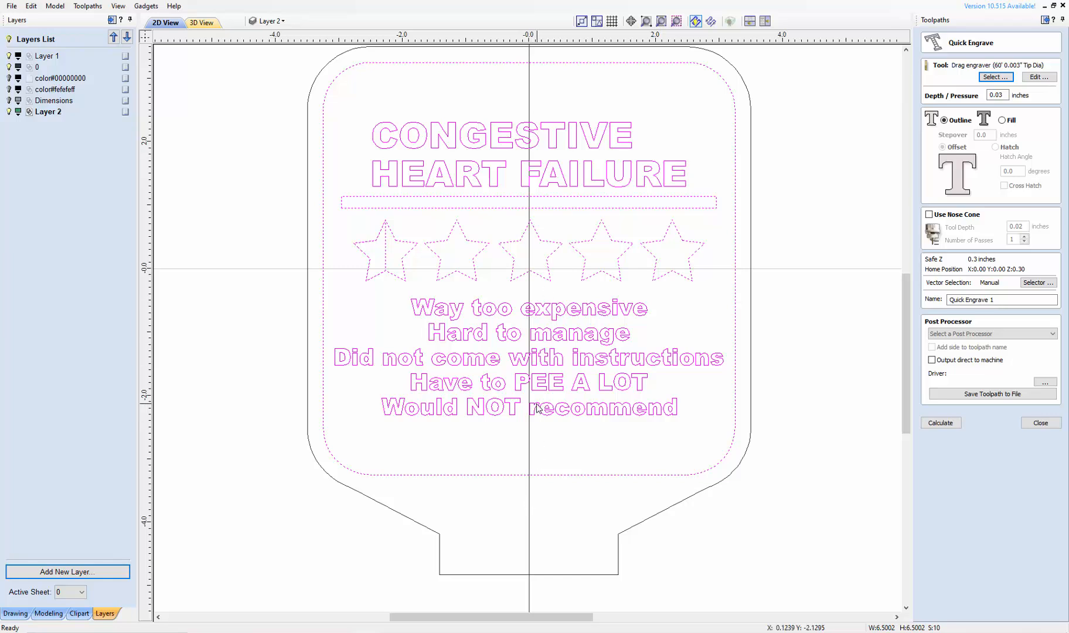
{"action": "left_click", "coordinate": [941, 423]}
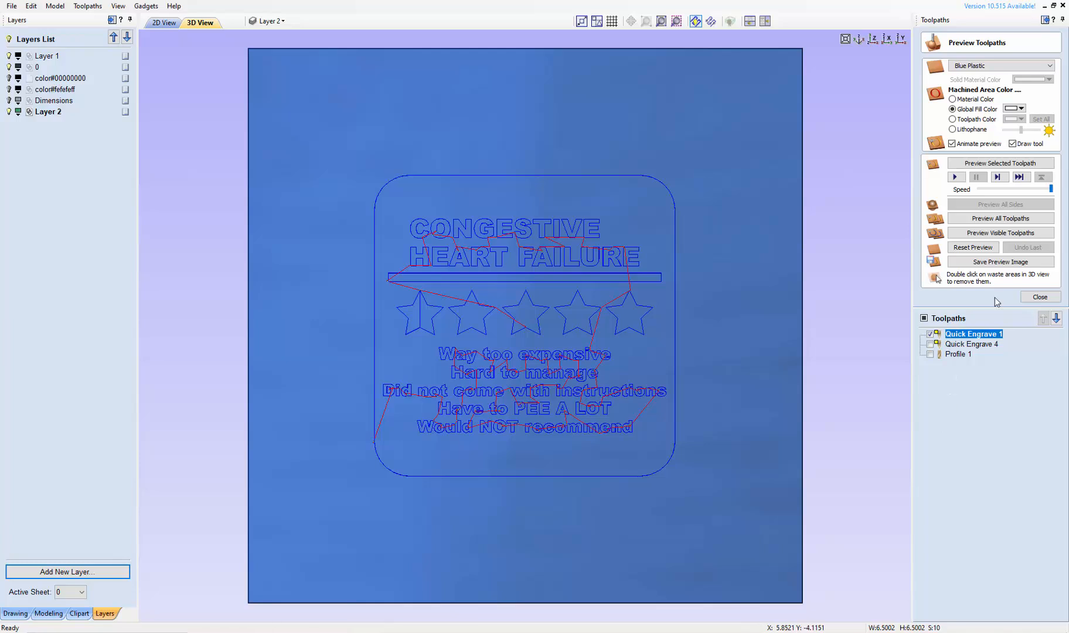
{"action": "left_click", "coordinate": [1029, 298]}
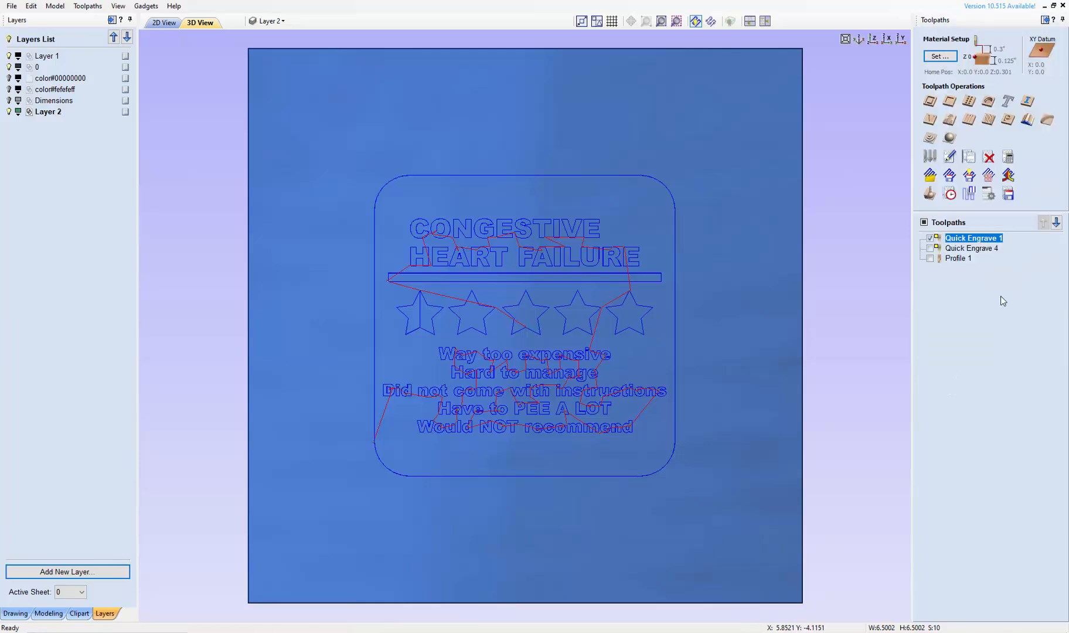
{"action": "left_click", "coordinate": [167, 24]}
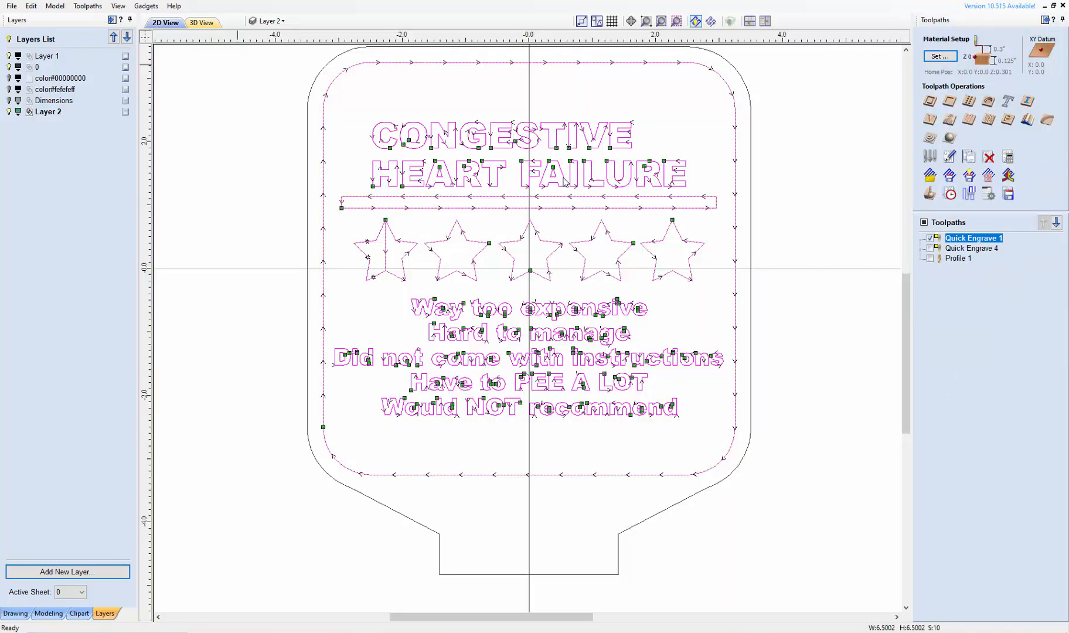
Step: Rename the Quick Engrave 4 toolpath as In fill and hide the Quick Engrave 1 toolpath
{"action": "right_click", "coordinate": [982, 252]}
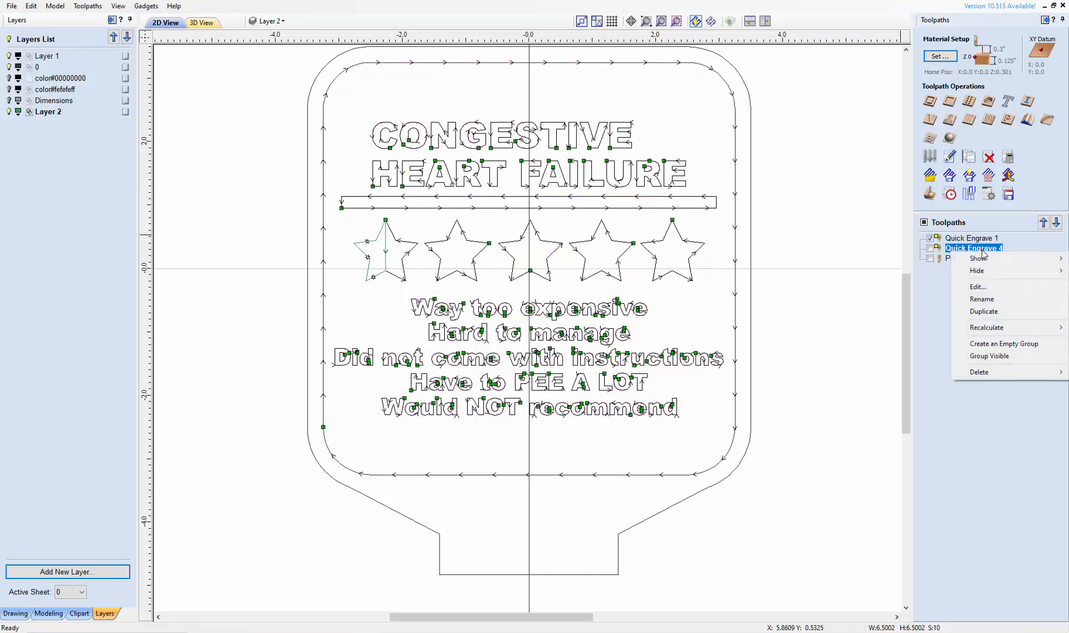
{"action": "left_click", "coordinate": [992, 299]}
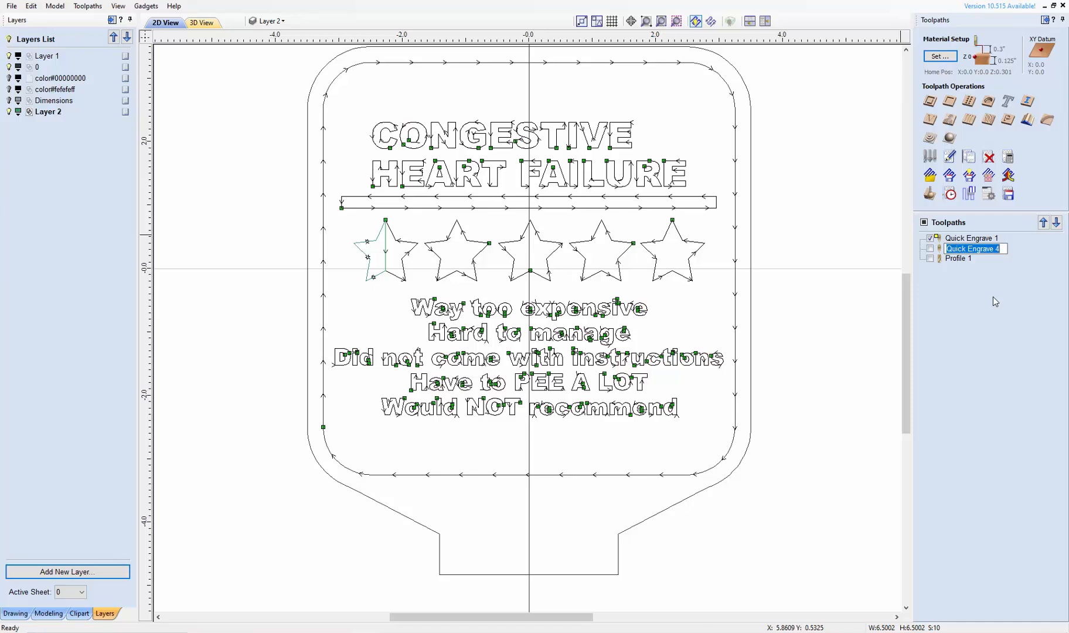
{"action": "type", "text": "In fill"}
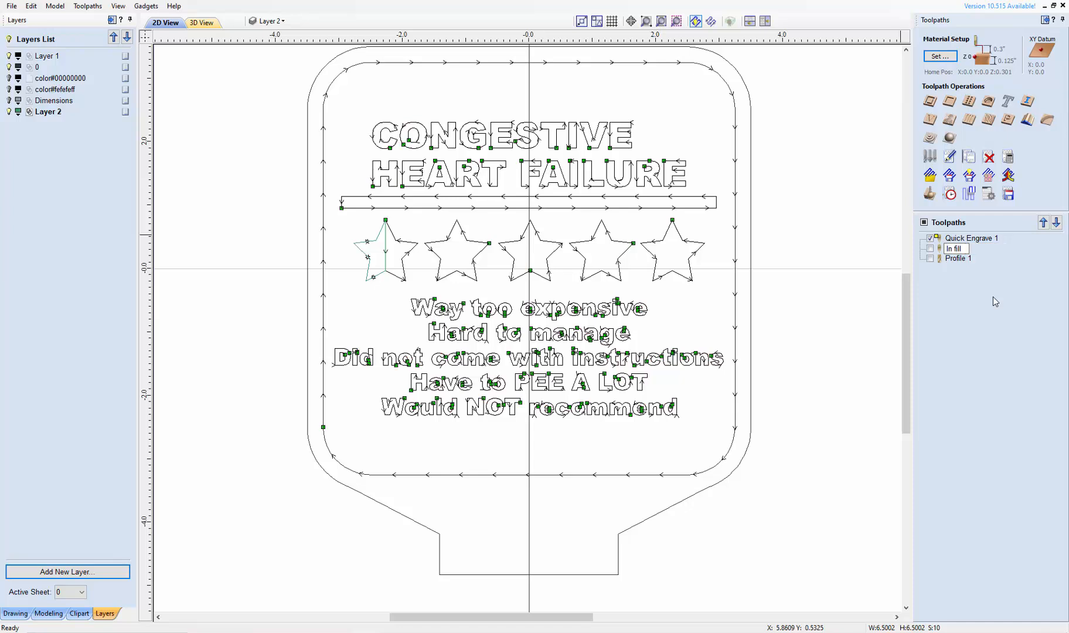
{"action": "key", "text": "Return"}
{"action": "left_click", "coordinate": [930, 237]}
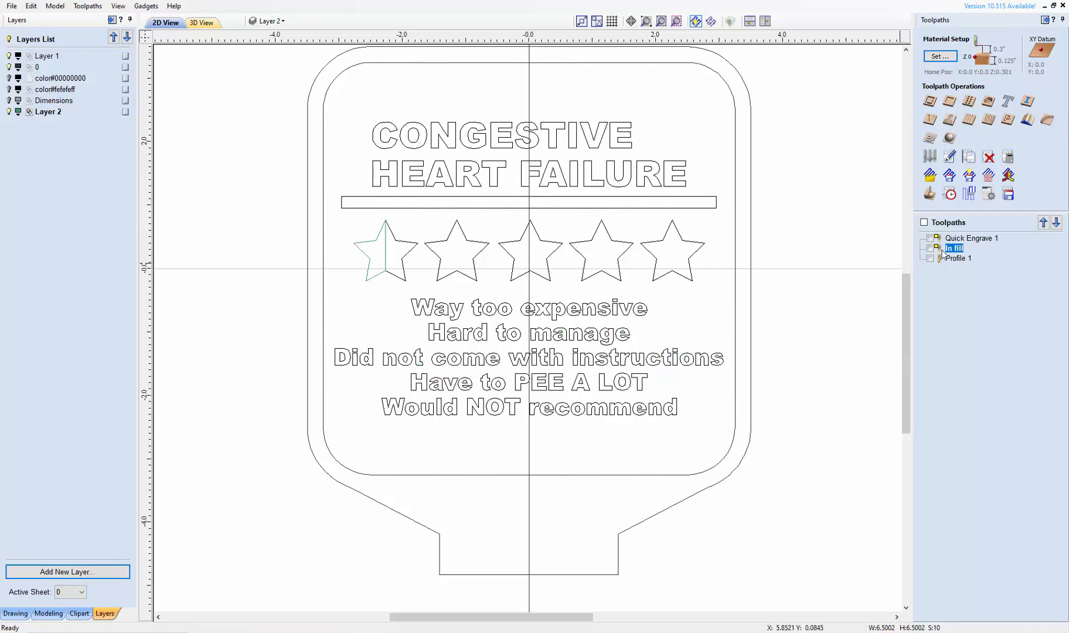
Step: Recalculate the In fill toolpath using only the heading, the bar, the five review lines and the half star
{"action": "double_click", "coordinate": [954, 251]}
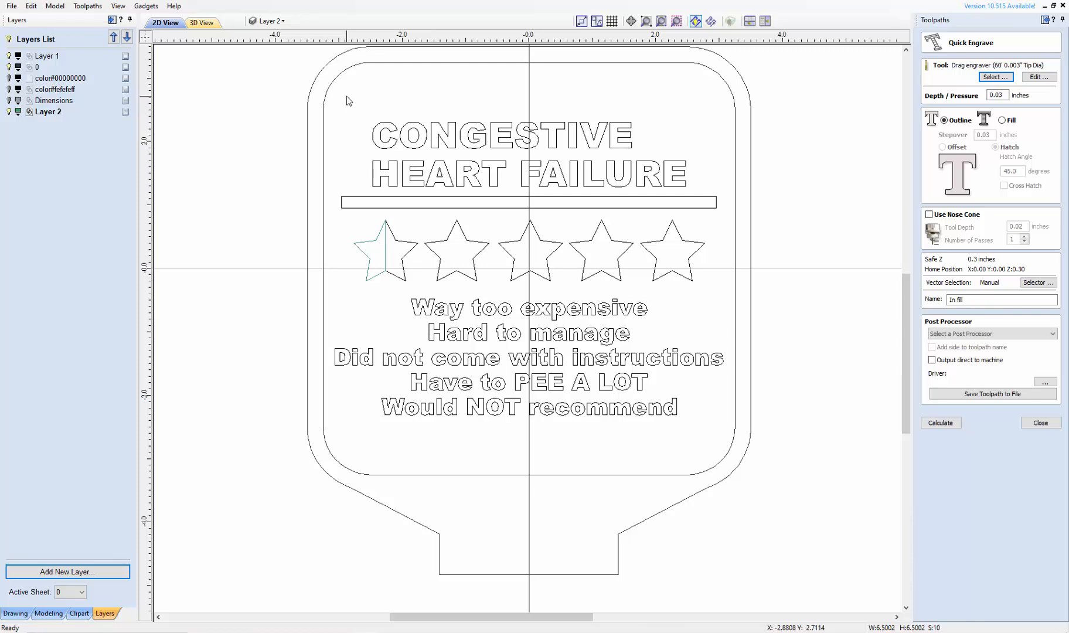
{"action": "left_click_drag", "start_coordinate": [346, 97], "coordinate": [727, 229]}
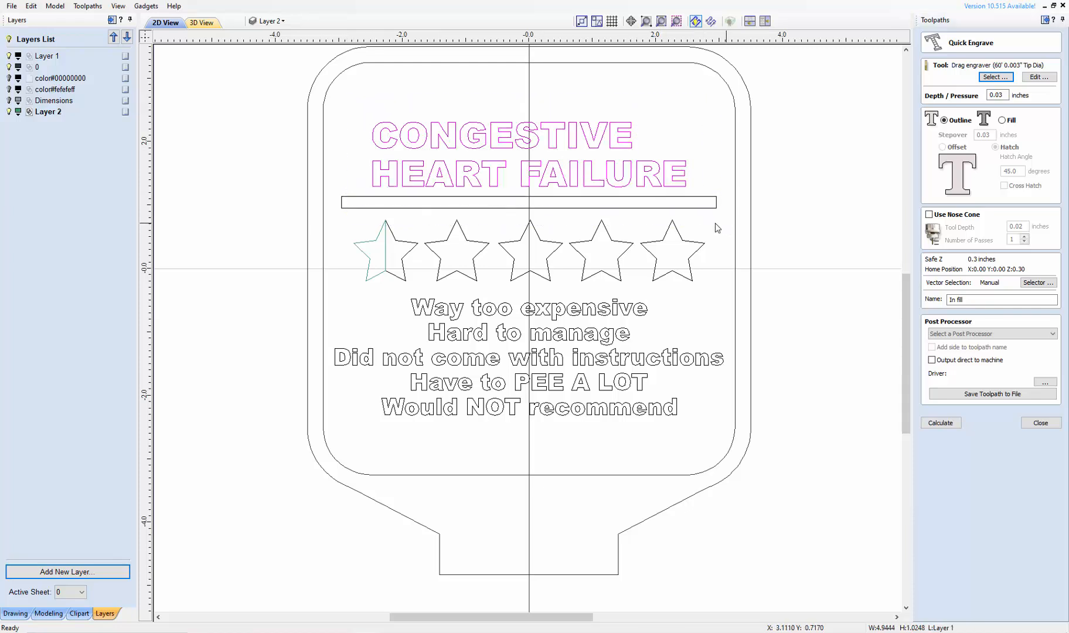
{"action": "left_click", "coordinate": [618, 208], "text": "shift"}
{"action": "left_click_drag", "start_coordinate": [282, 262], "coordinate": [769, 461]}
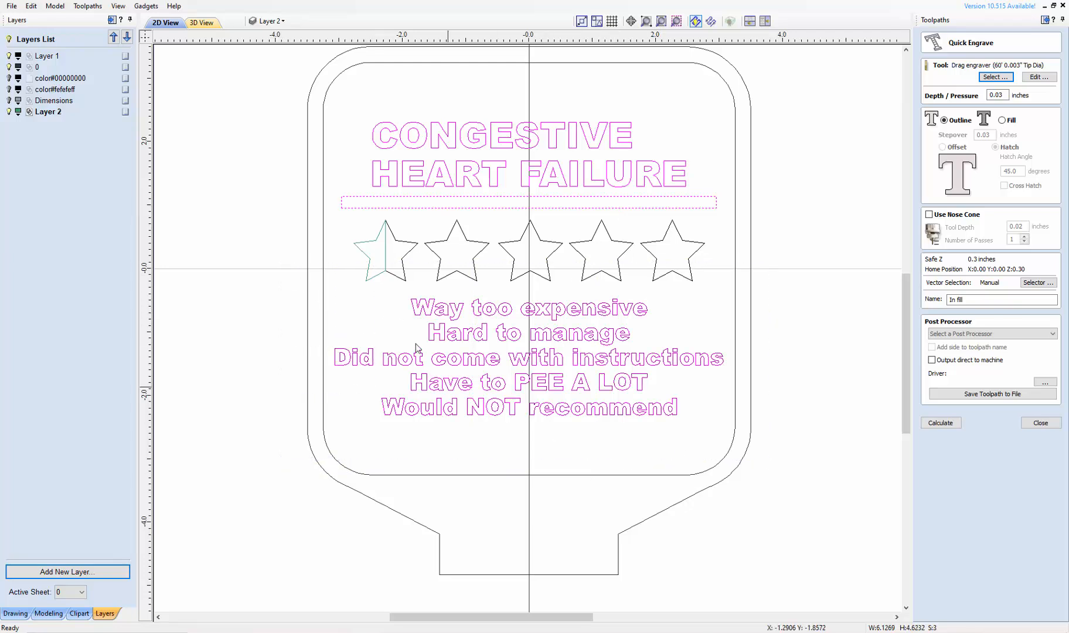
{"action": "left_click", "coordinate": [384, 245], "text": "shift"}
{"action": "left_click", "coordinate": [939, 423]}
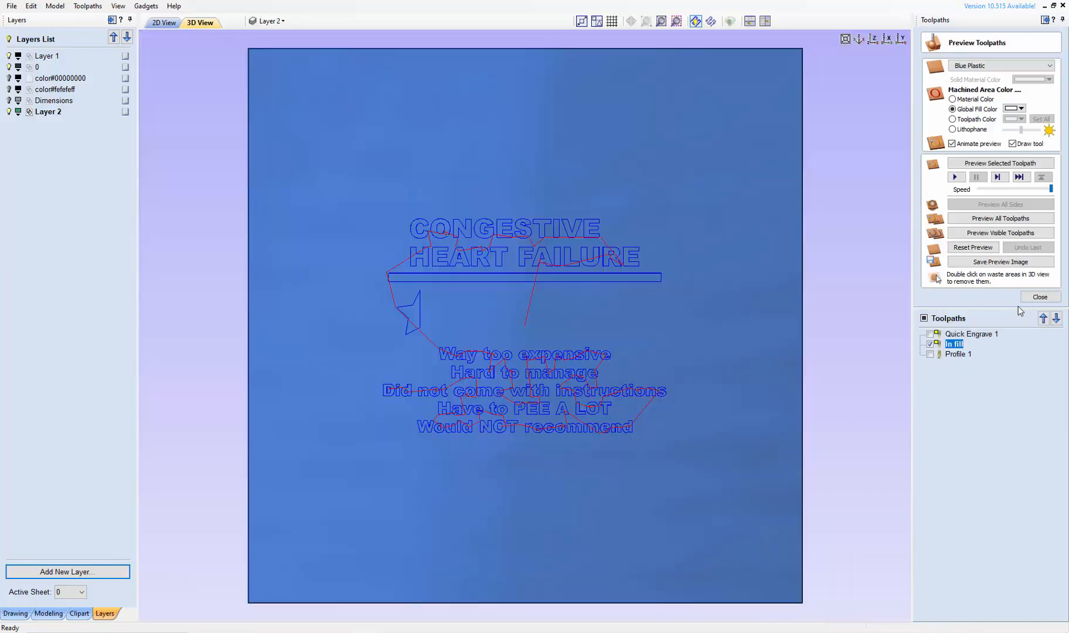
{"action": "left_click", "coordinate": [1039, 299]}
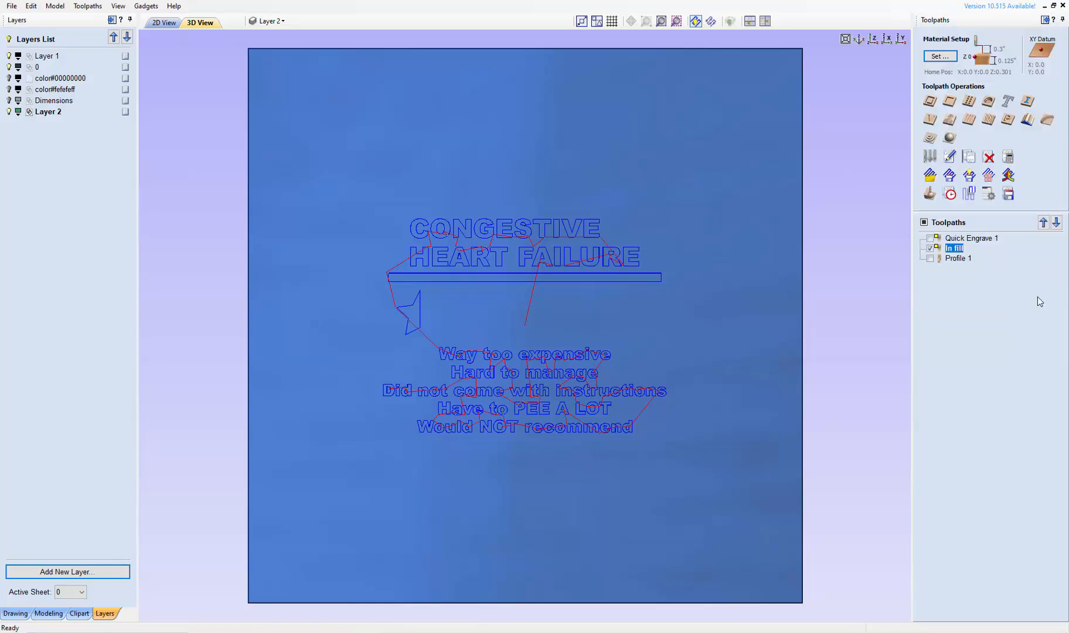
Step: Review the Quick Engrave 1 toolpath's settings and its drag engraver's geometry, cutting parameters, feeds and speeds
{"action": "double_click", "coordinate": [981, 239]}
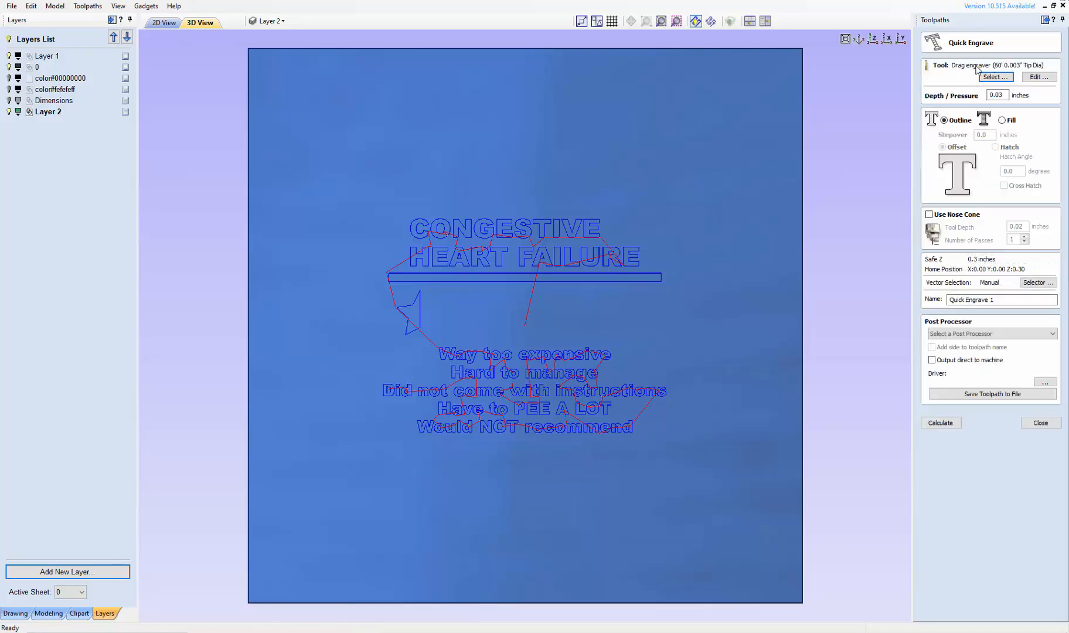
{"action": "left_click", "coordinate": [1038, 77]}
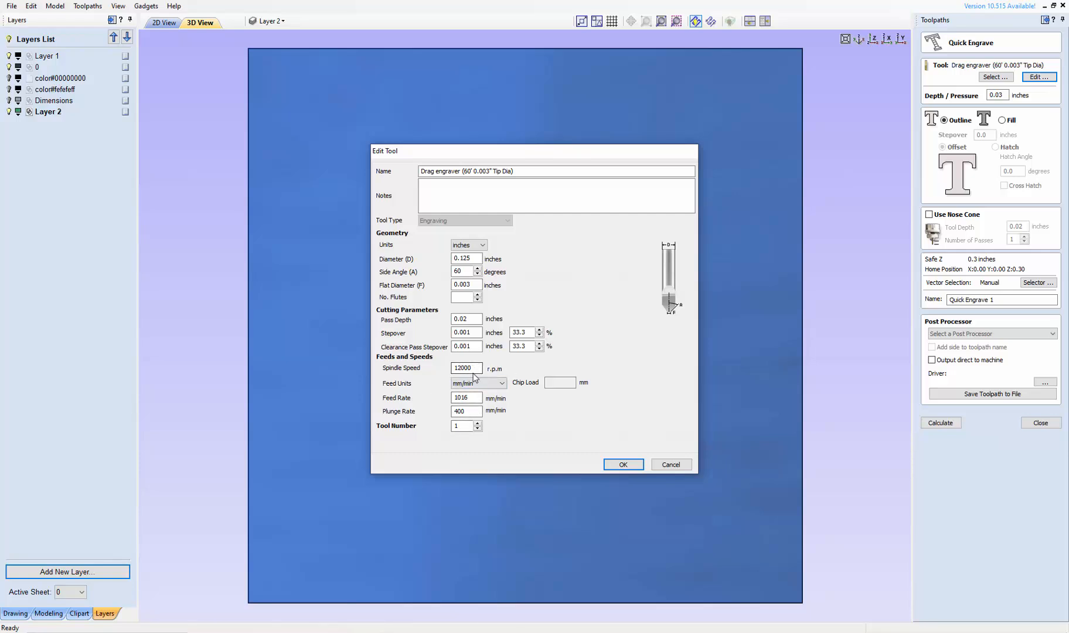
{"action": "left_click", "coordinate": [623, 464]}
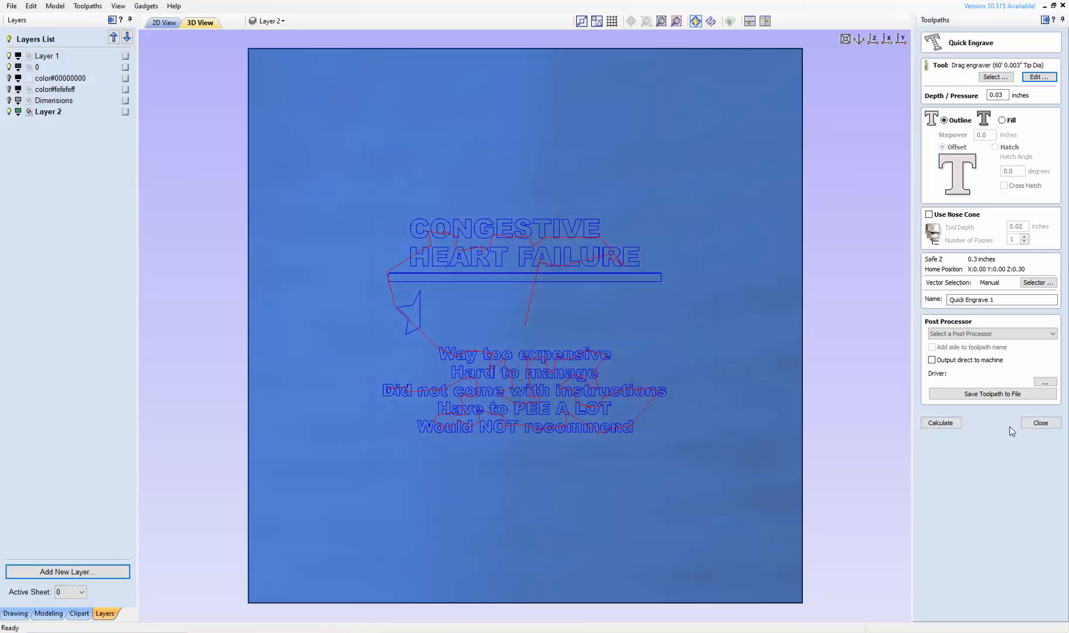
{"action": "left_click", "coordinate": [1038, 423]}
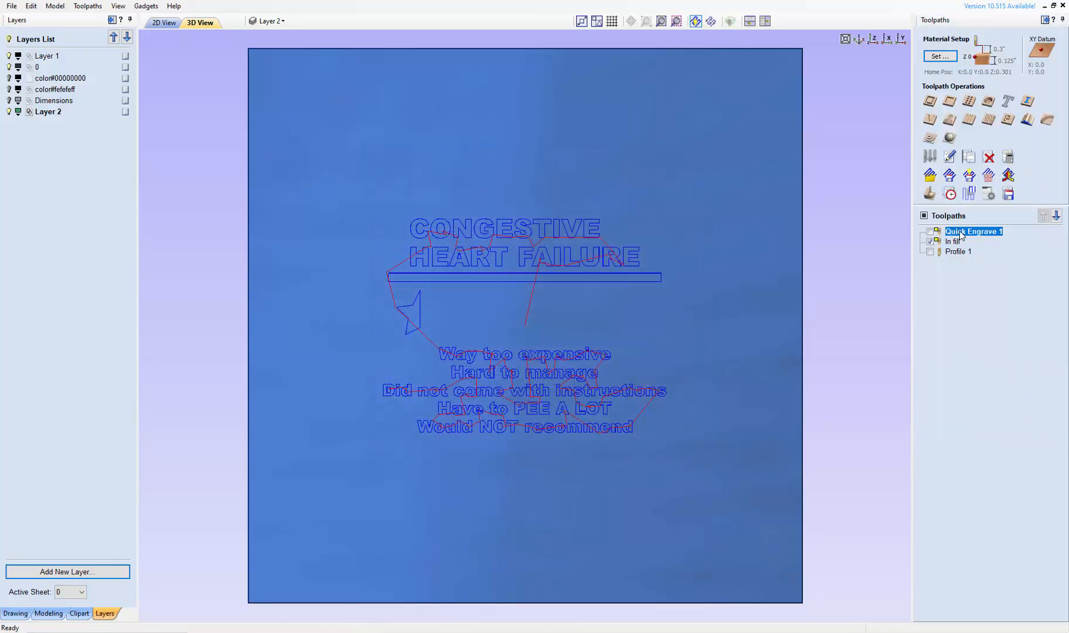
{"action": "double_click", "coordinate": [960, 232]}
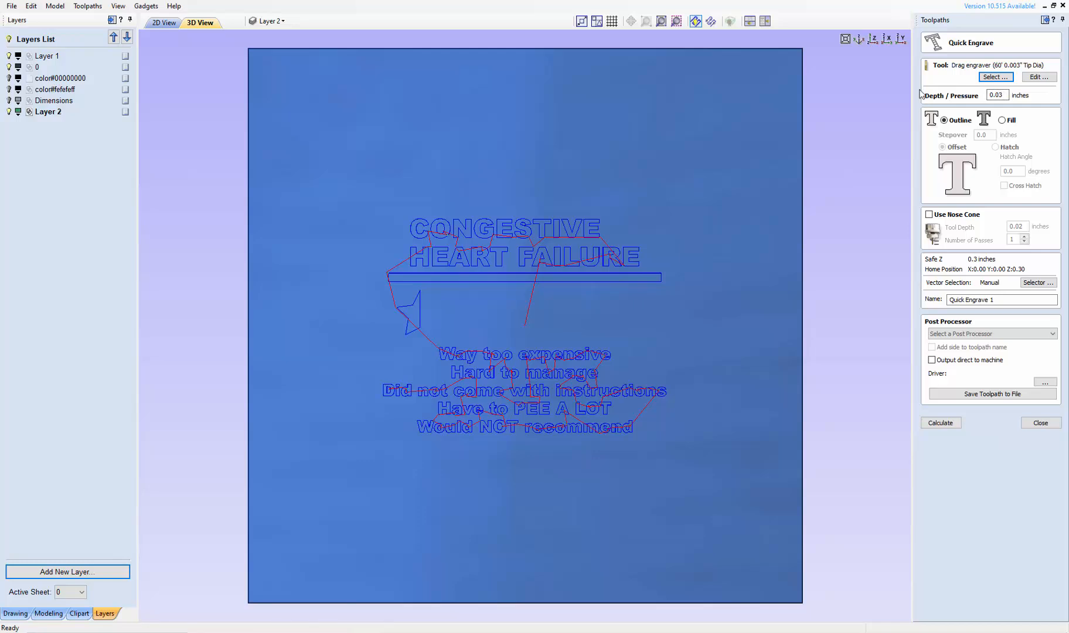
{"action": "left_click", "coordinate": [1036, 422]}
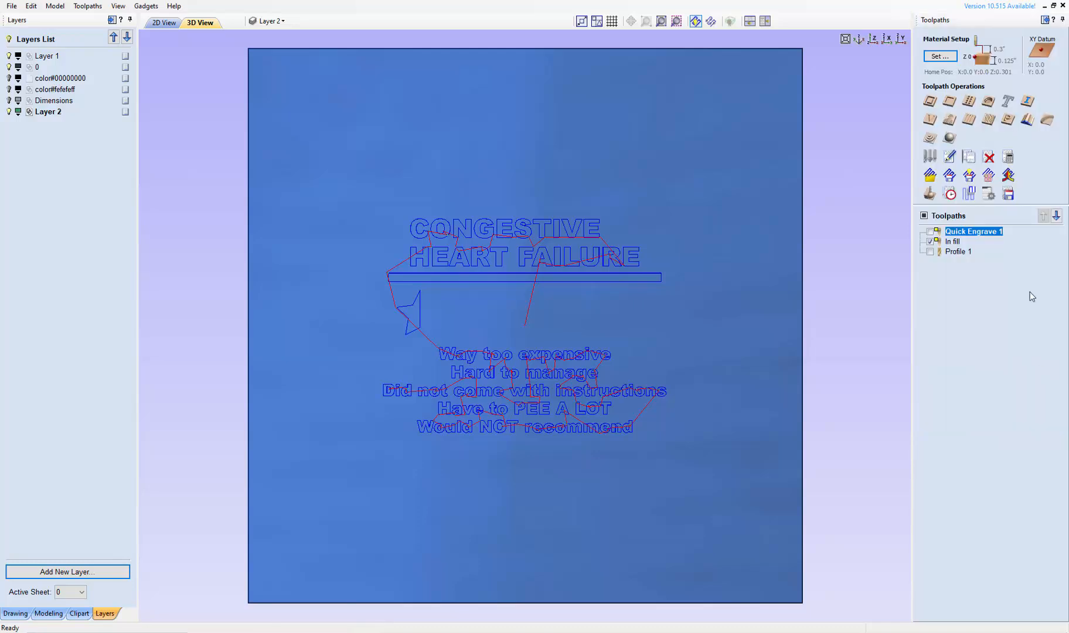
Step: Switch the In fill toolpath from outline to hatched fill, recalculate it and return to the 2D view
{"action": "double_click", "coordinate": [954, 241]}
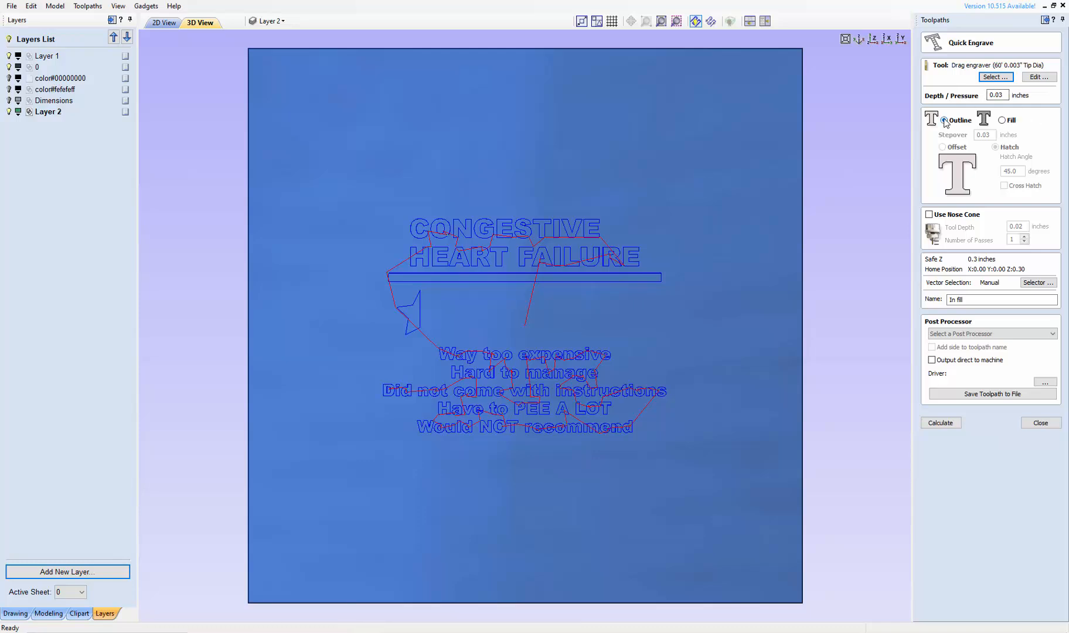
{"action": "left_click", "coordinate": [1040, 423]}
{"action": "double_click", "coordinate": [952, 245]}
{"action": "left_click", "coordinate": [1003, 120]}
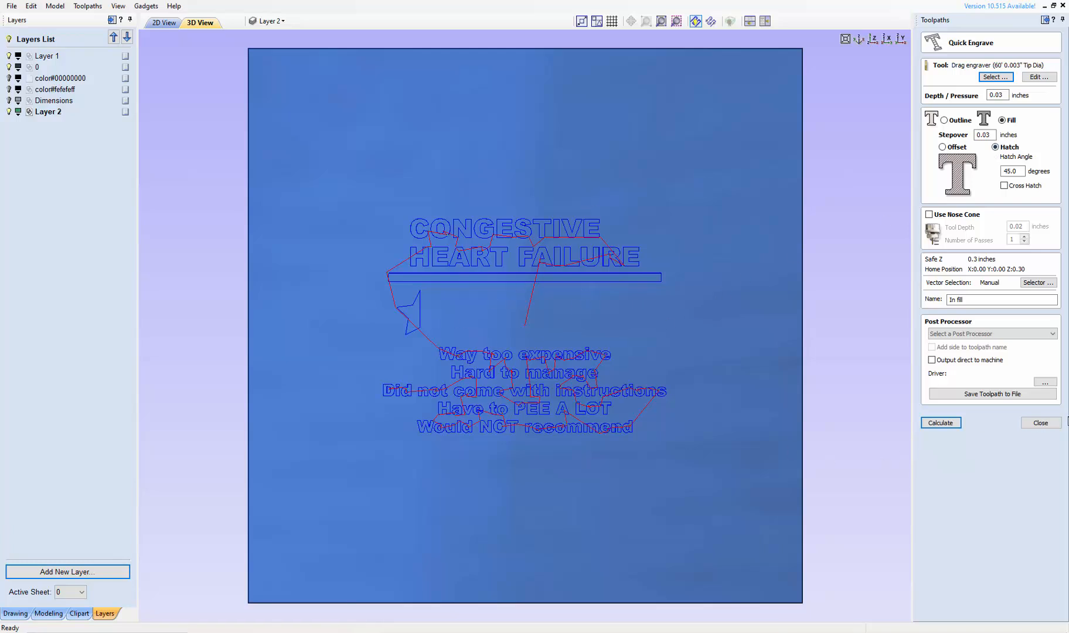
{"action": "left_click", "coordinate": [940, 425]}
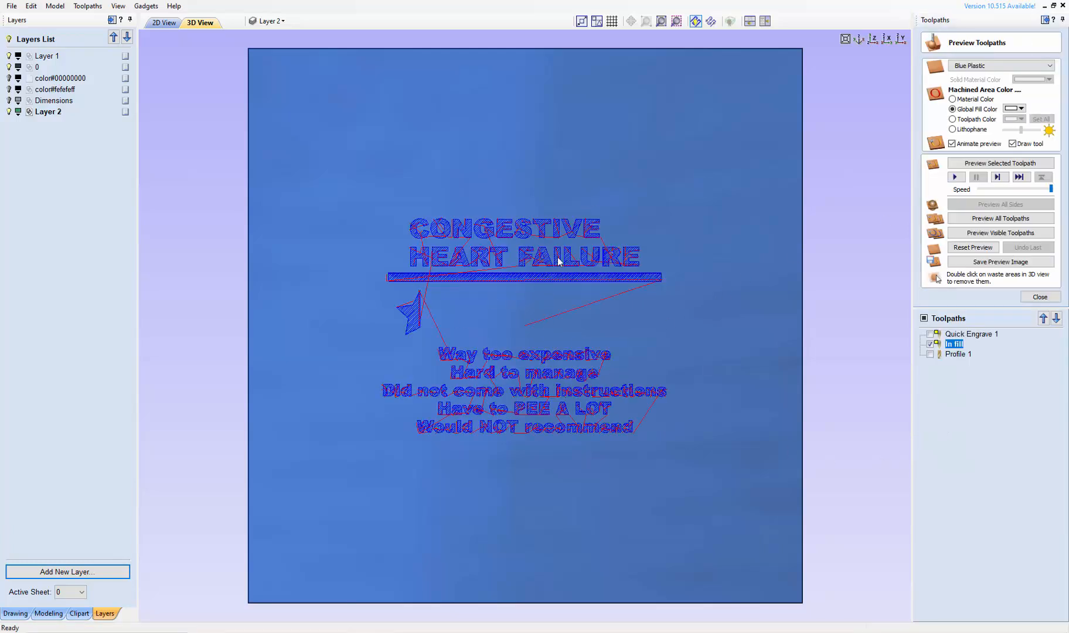
{"action": "left_click", "coordinate": [1037, 297]}
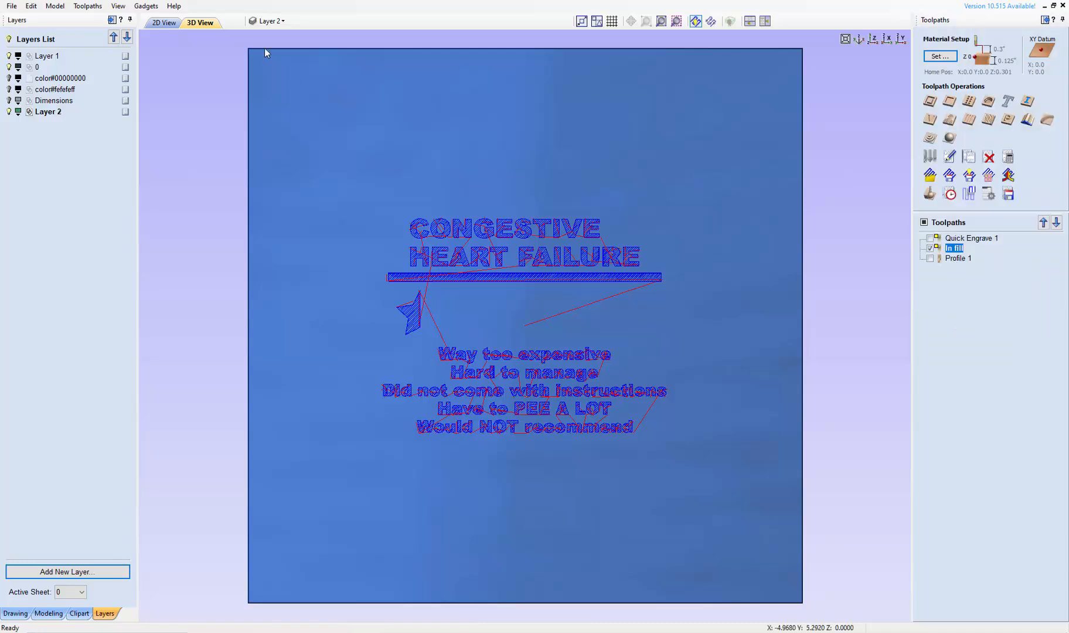
{"action": "left_click", "coordinate": [164, 22]}
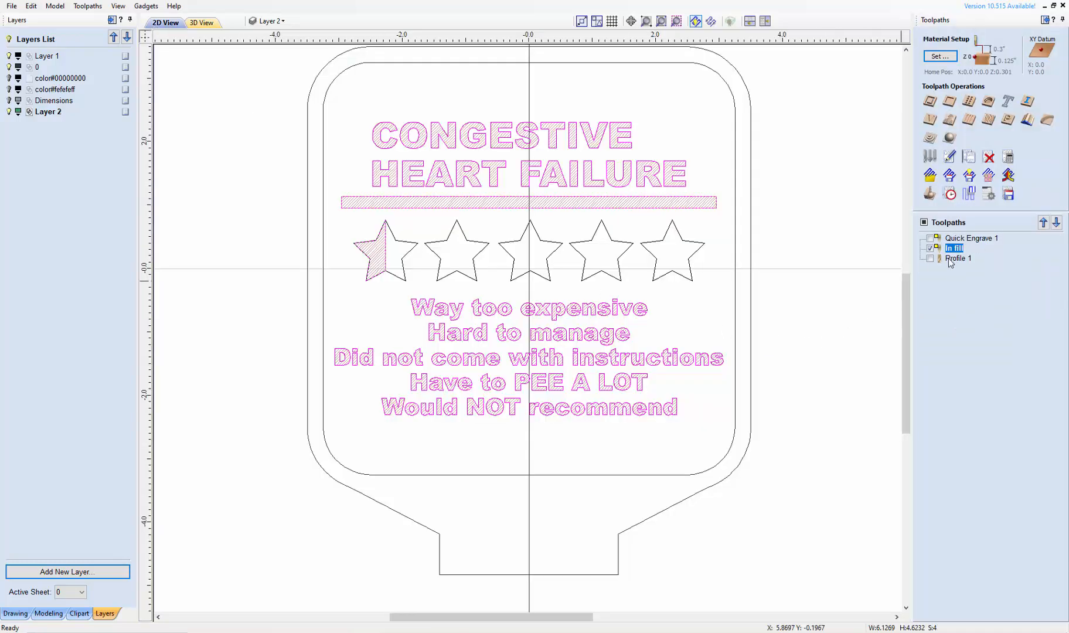
Step: Set the Profile 1 toolpath to cut its 0.129 inch depth in 4 passes
{"action": "double_click", "coordinate": [955, 258]}
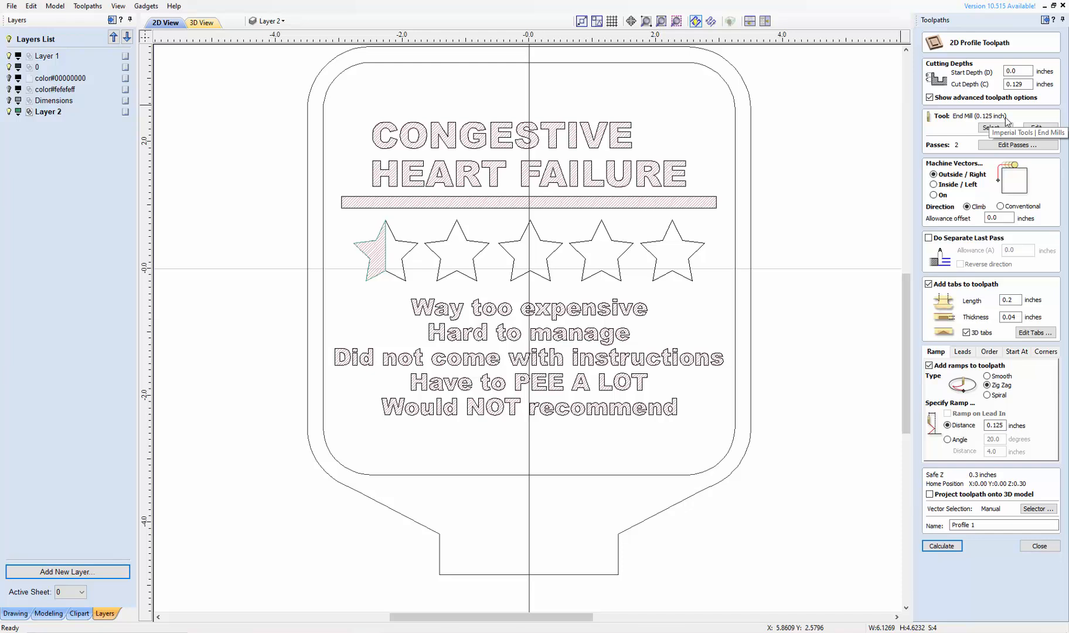
{"action": "left_click", "coordinate": [996, 146]}
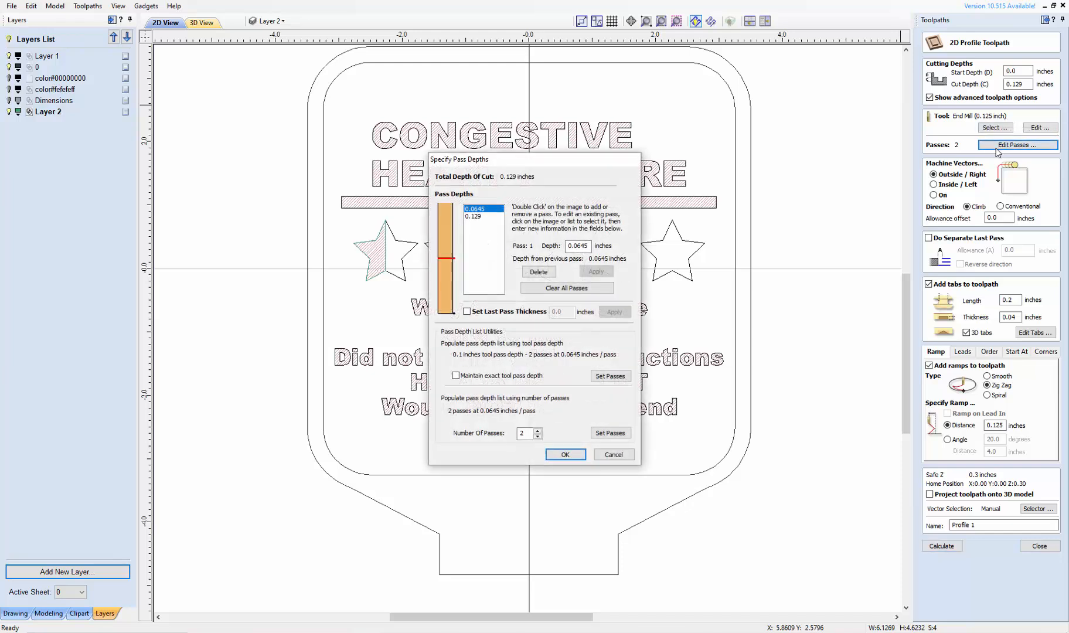
{"action": "left_click", "coordinate": [538, 430]}
{"action": "left_click", "coordinate": [539, 430]}
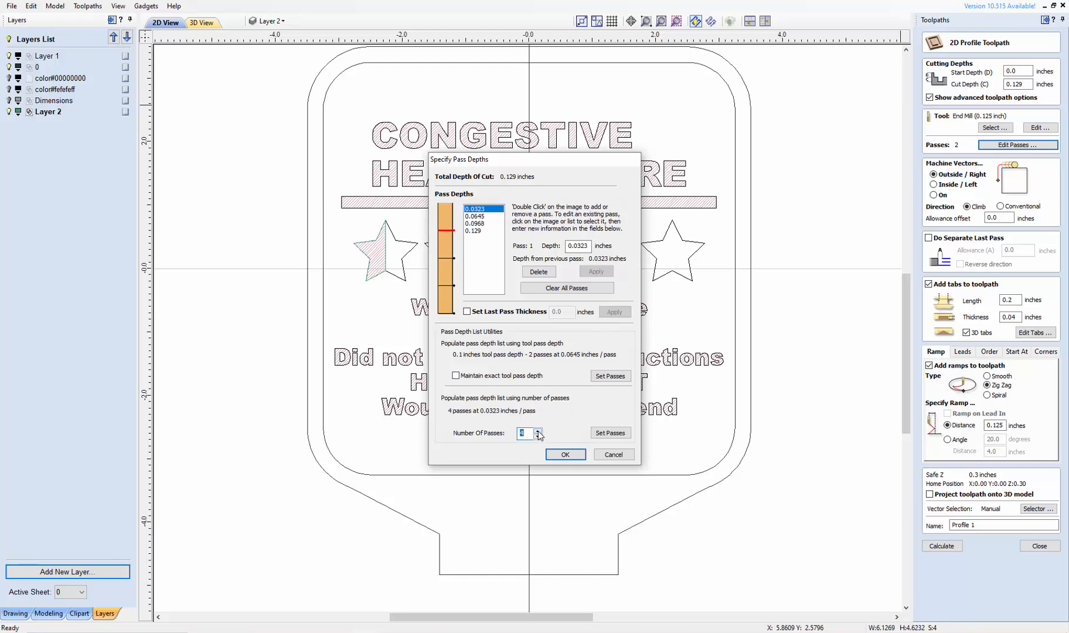
{"action": "left_click", "coordinate": [574, 454]}
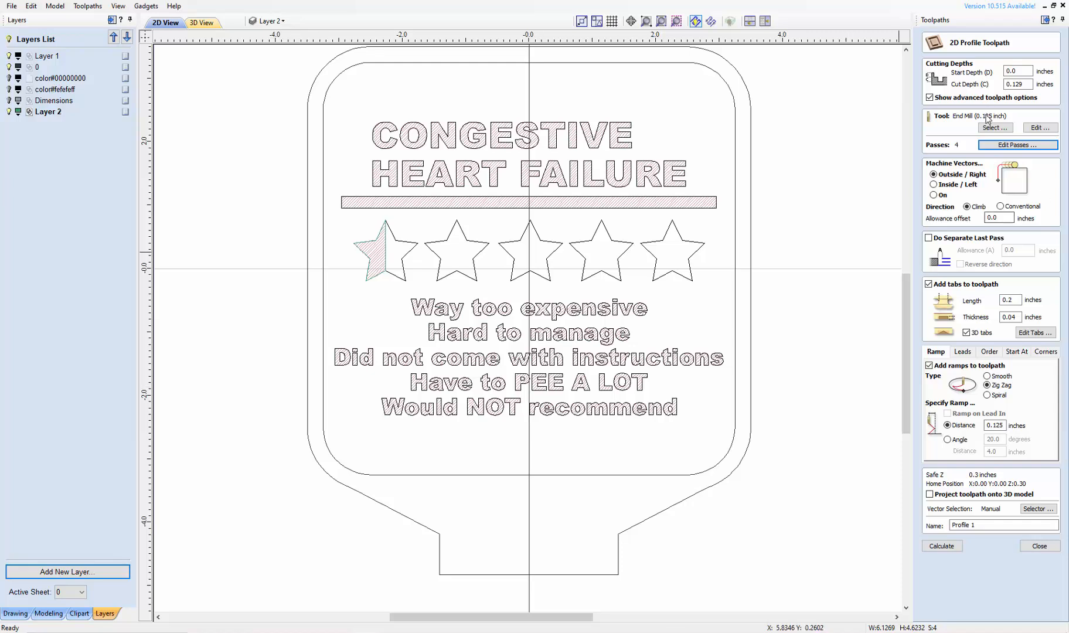
Step: Review the profile toolpath's pass depths and its 0.125 inch end mill's geometry, cutting parameters, feeds and speeds
{"action": "left_click", "coordinate": [1018, 144]}
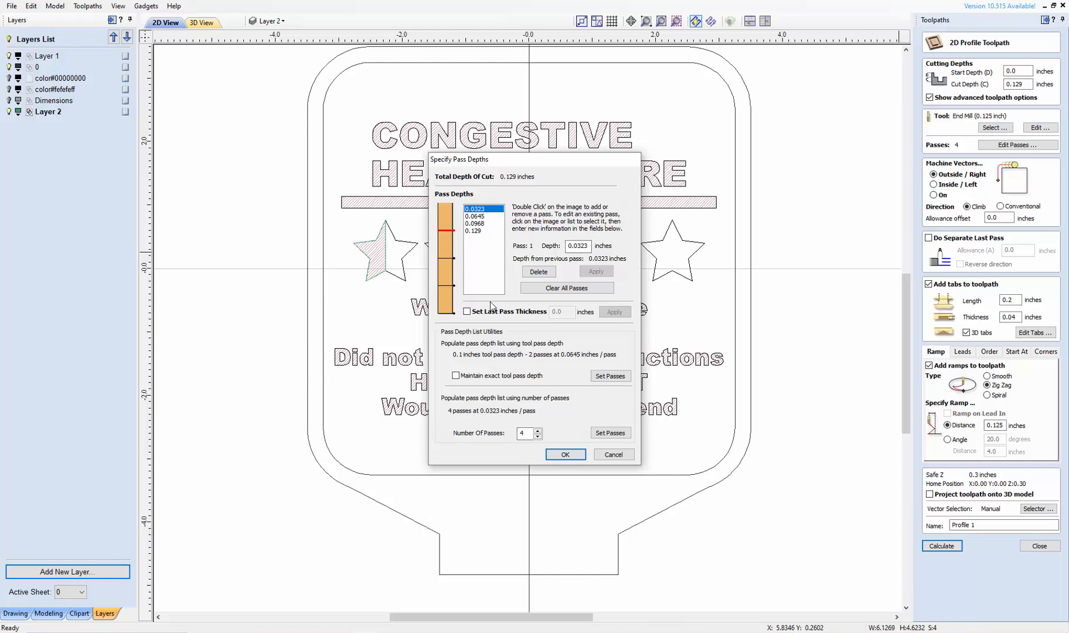
{"action": "left_click", "coordinate": [563, 456]}
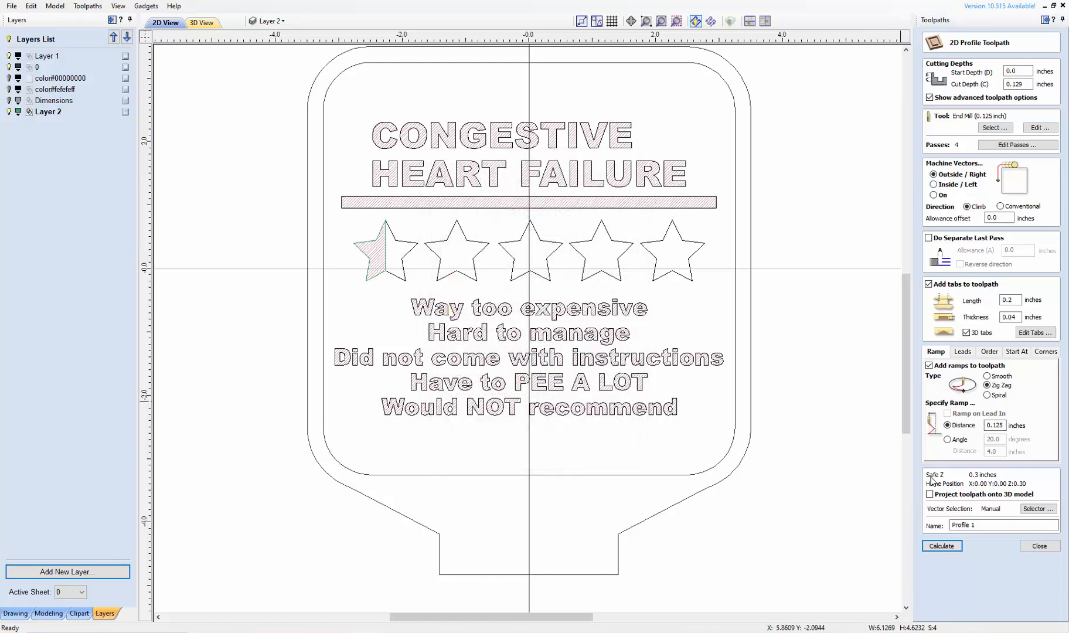
{"action": "left_click", "coordinate": [1040, 128]}
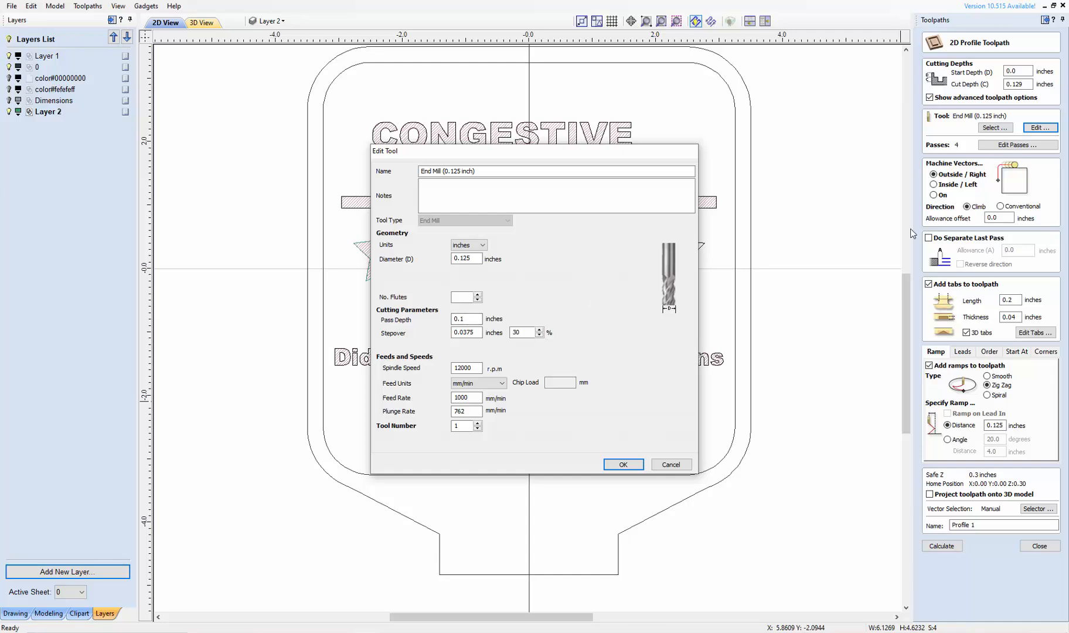
{"action": "left_click", "coordinate": [669, 465]}
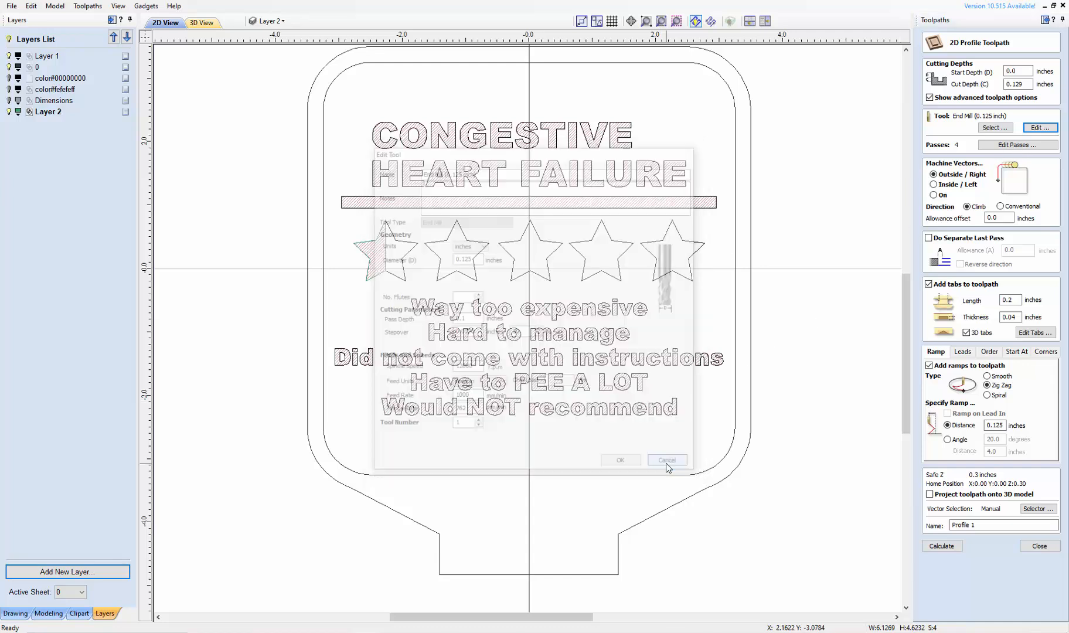
{"action": "left_click", "coordinate": [1009, 145]}
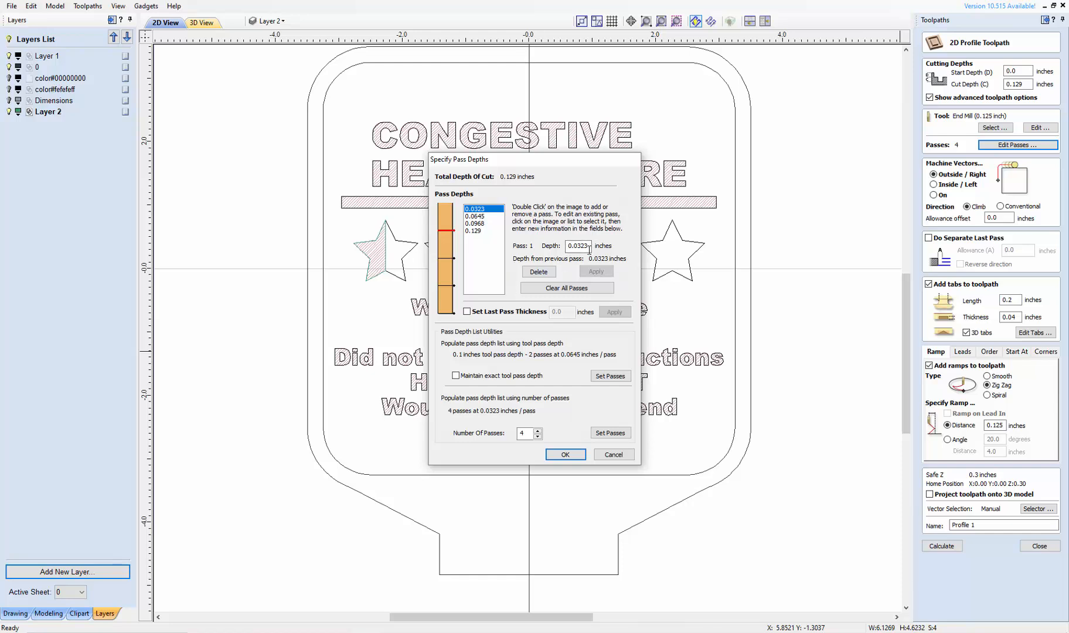
{"action": "left_click", "coordinate": [613, 454]}
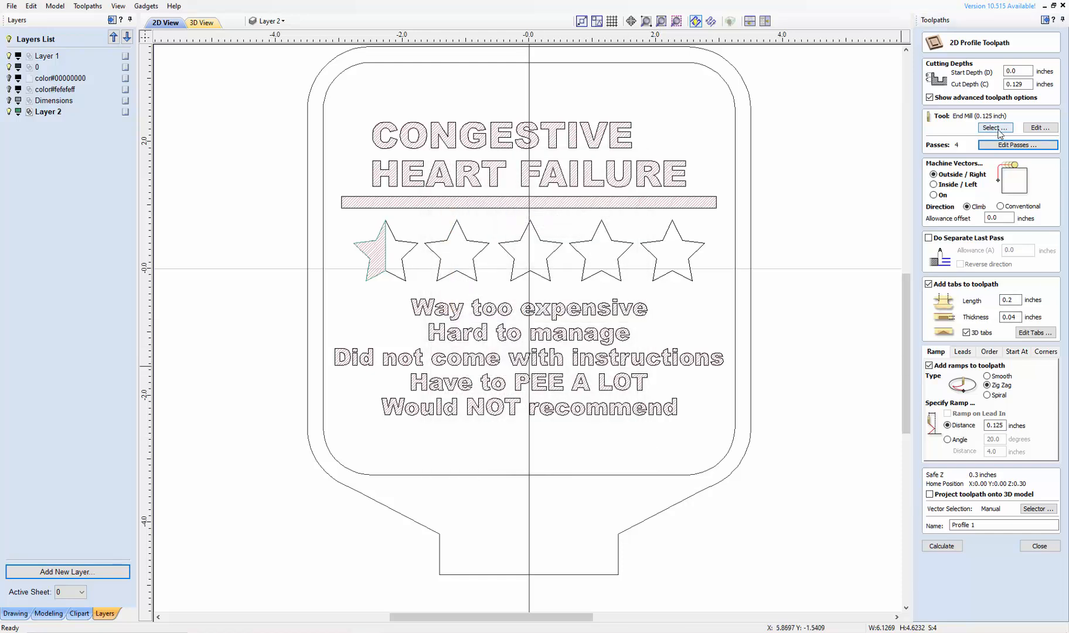
{"action": "left_click", "coordinate": [1038, 128]}
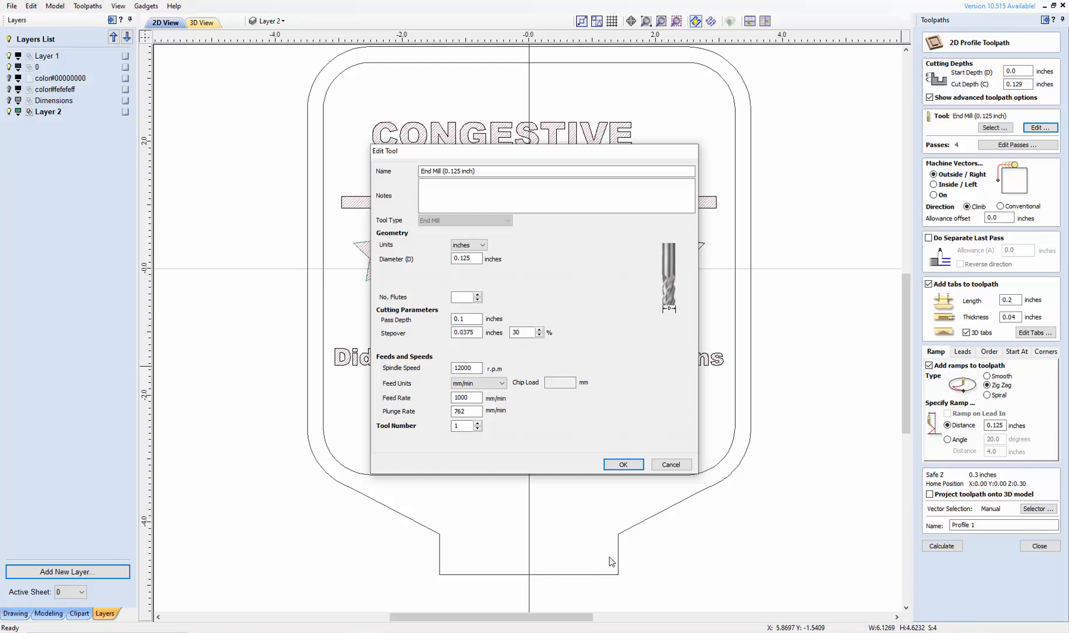
{"action": "left_click", "coordinate": [670, 464]}
Step: Recalculate the Profile 1 toolpath with its existing vector selection and return to the 2D view
{"action": "left_click", "coordinate": [939, 549]}
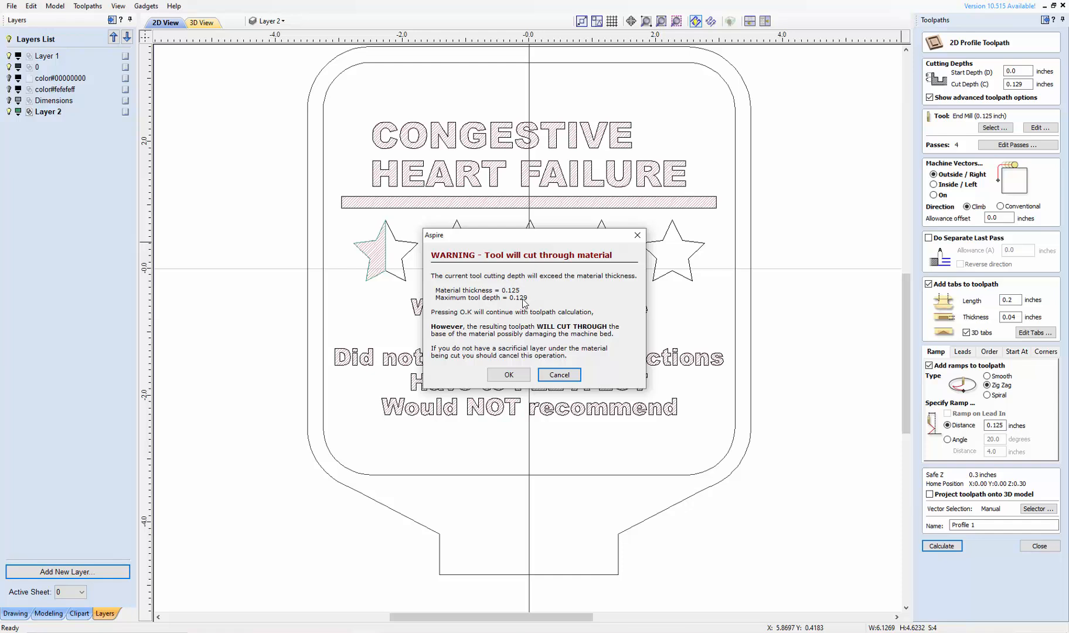
{"action": "left_click", "coordinate": [507, 375]}
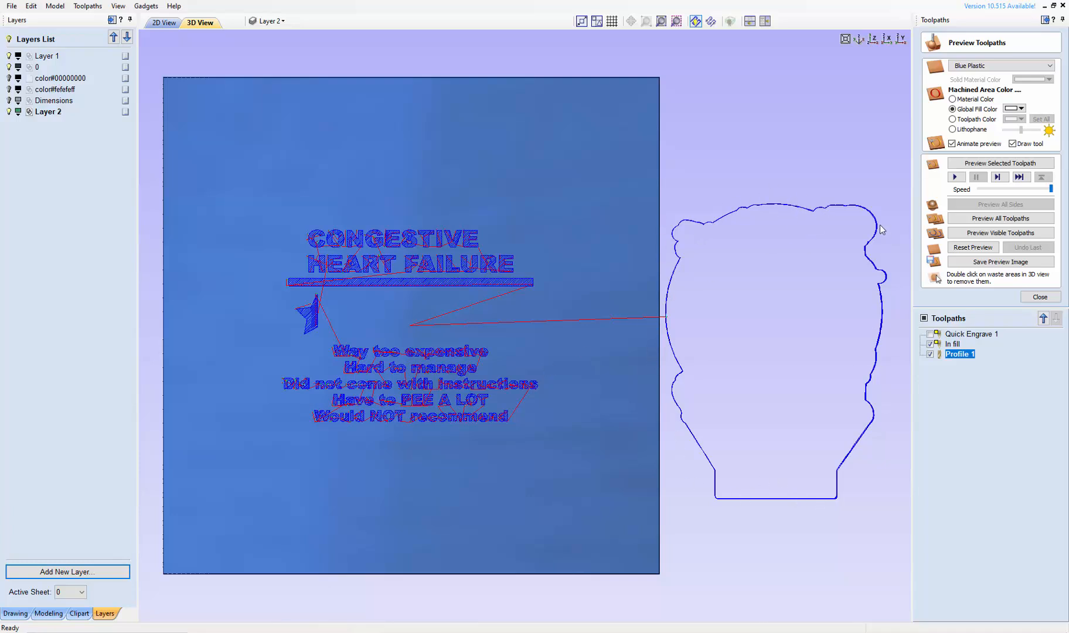
{"action": "mouse_move", "coordinate": [950, 360]}
{"action": "left_click", "coordinate": [166, 23]}
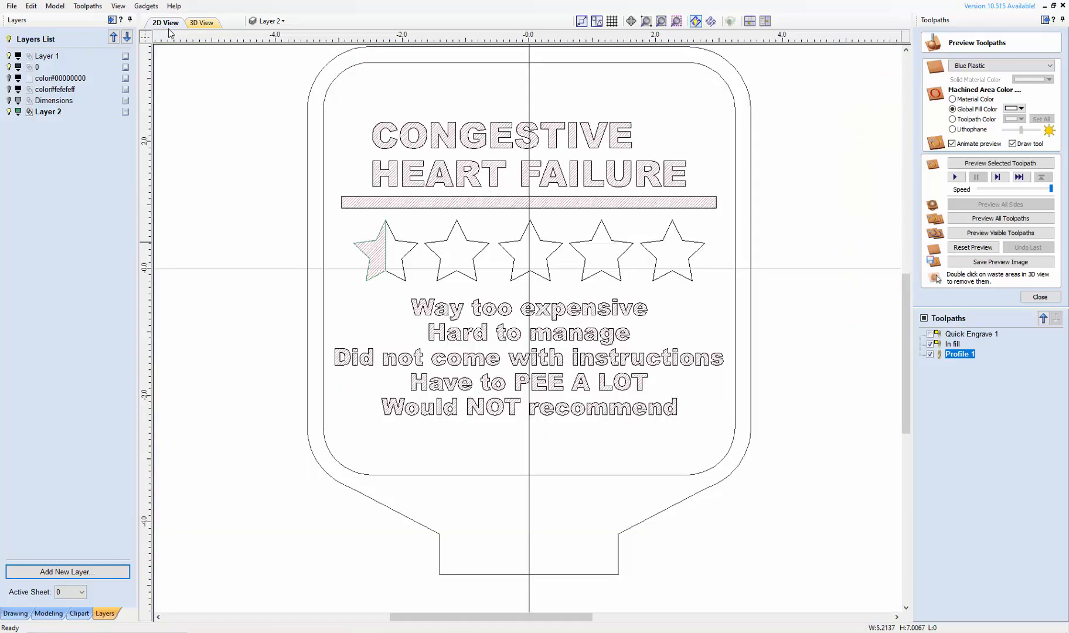
Step: Hide the In fill toolpath and recalculate Profile 1 on the sign's outer outline with the lamp base tab, accepting the cut-through and missing tabs
{"action": "left_click", "coordinate": [930, 344]}
{"action": "double_click", "coordinate": [955, 354]}
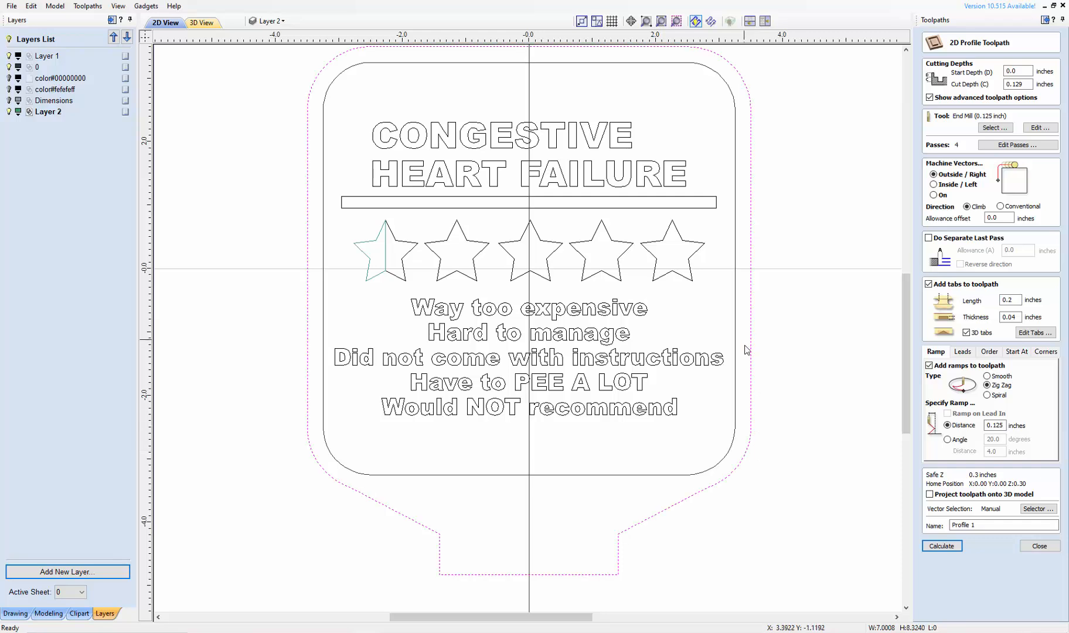
{"action": "left_click", "coordinate": [949, 550]}
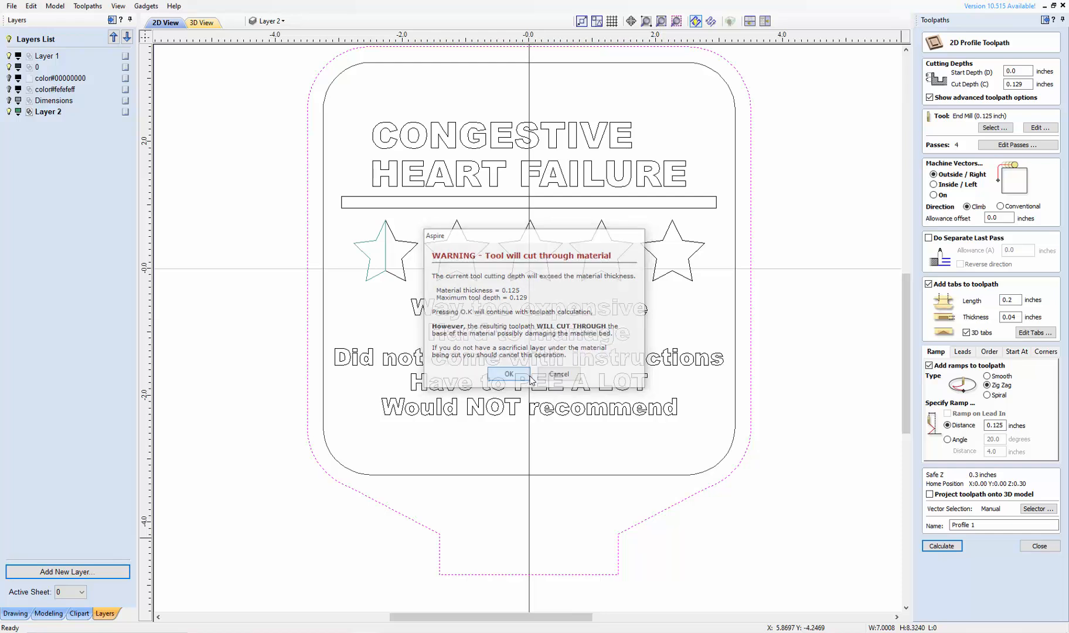
{"action": "left_click", "coordinate": [509, 374]}
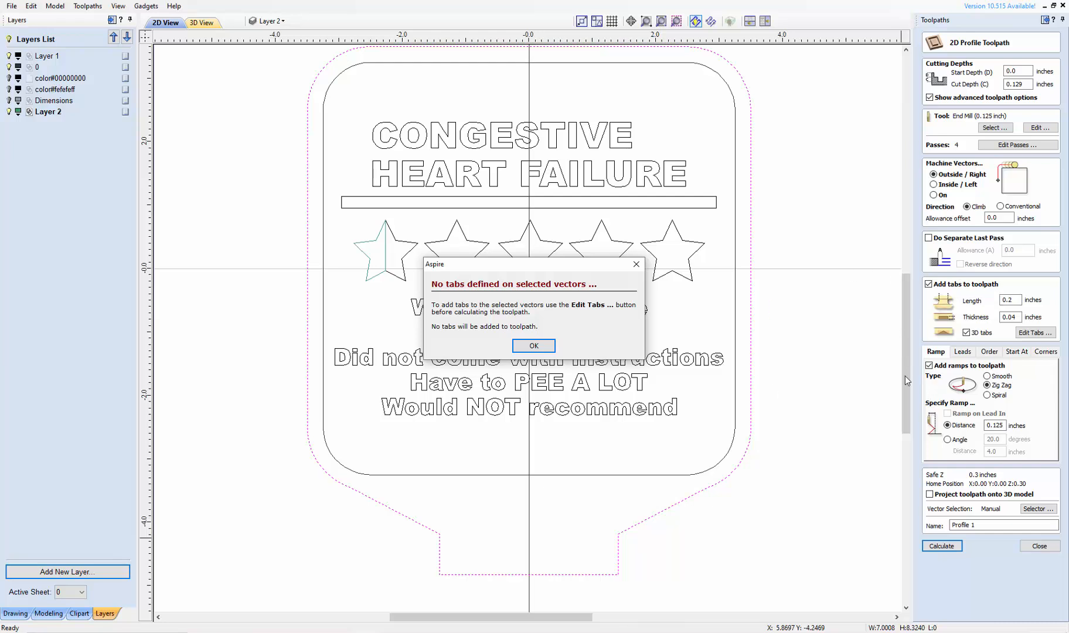
{"action": "left_click", "coordinate": [544, 350]}
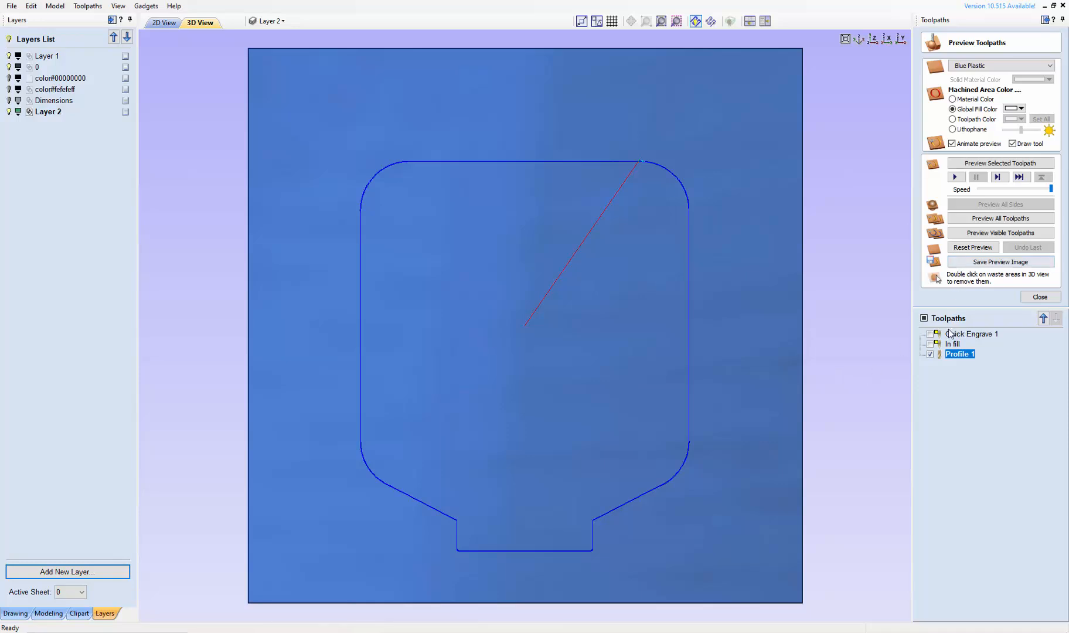
Step: Show the In fill and Quick Engrave 1 toolpaths, preview all toolpaths, and remove the waste material to inspect the cut sign
{"action": "left_click", "coordinate": [930, 344]}
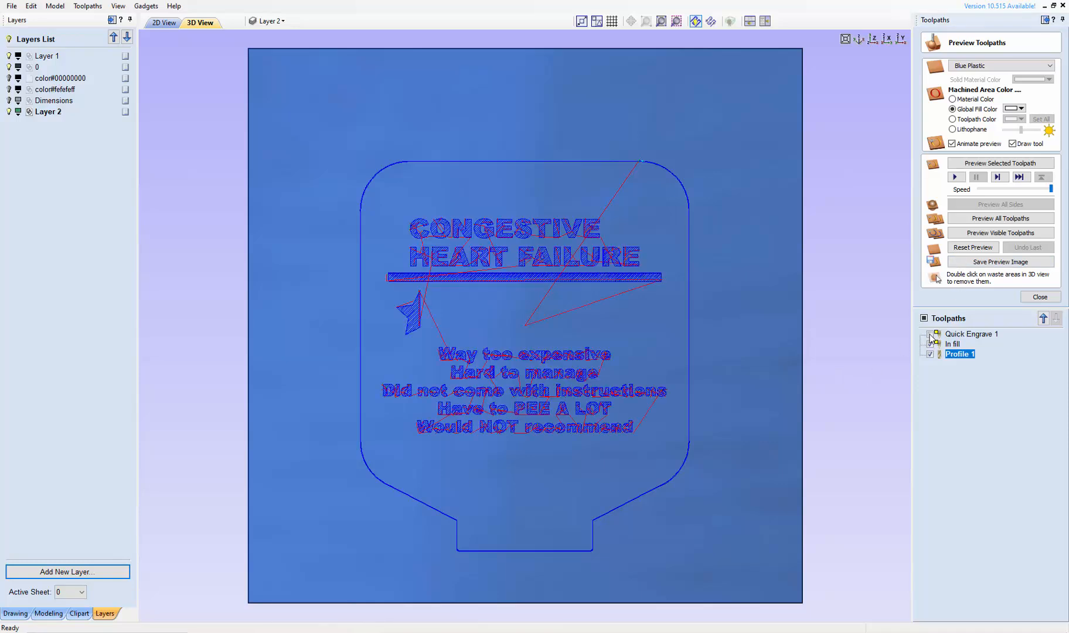
{"action": "left_click", "coordinate": [931, 333]}
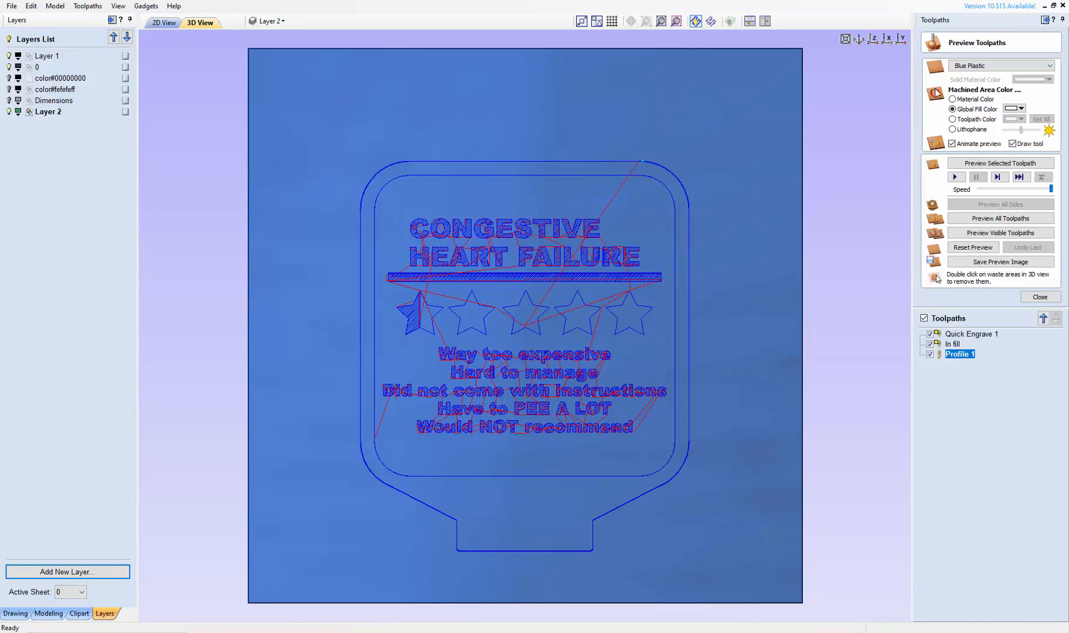
{"action": "left_click", "coordinate": [952, 110]}
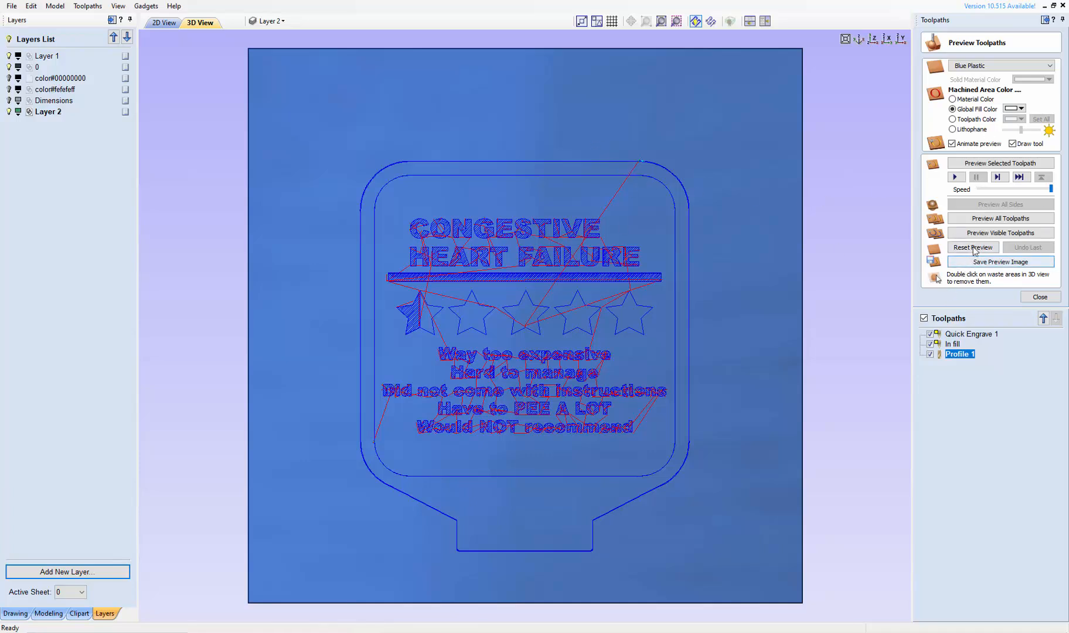
{"action": "left_click", "coordinate": [975, 224]}
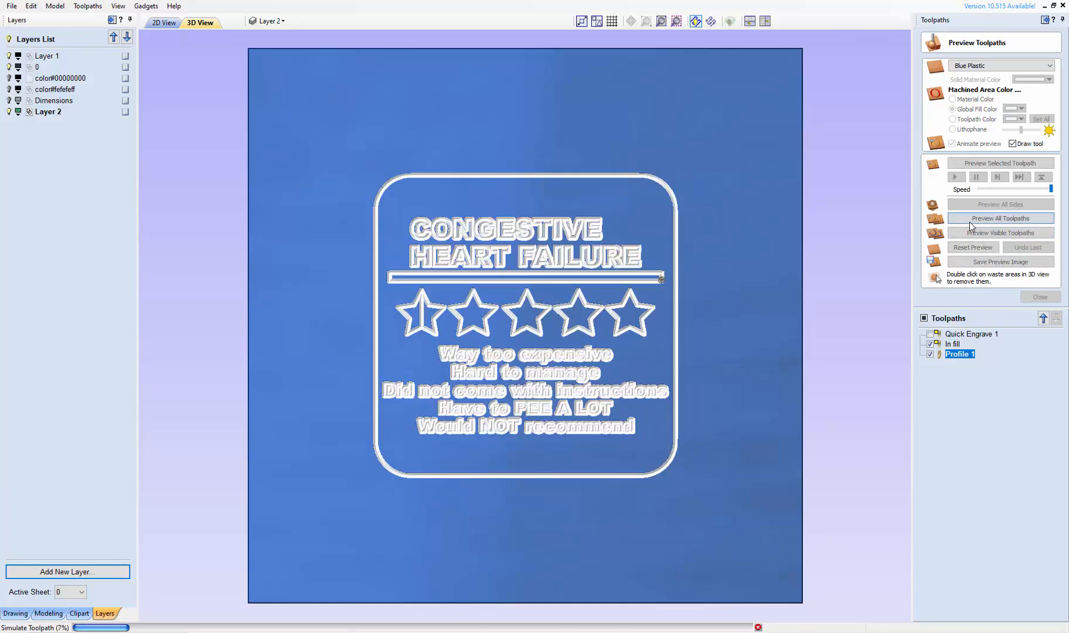
{"action": "double_click", "coordinate": [735, 285]}
{"action": "scroll", "coordinate": [494, 376], "scroll_direction": "up", "scroll_amount": 5}
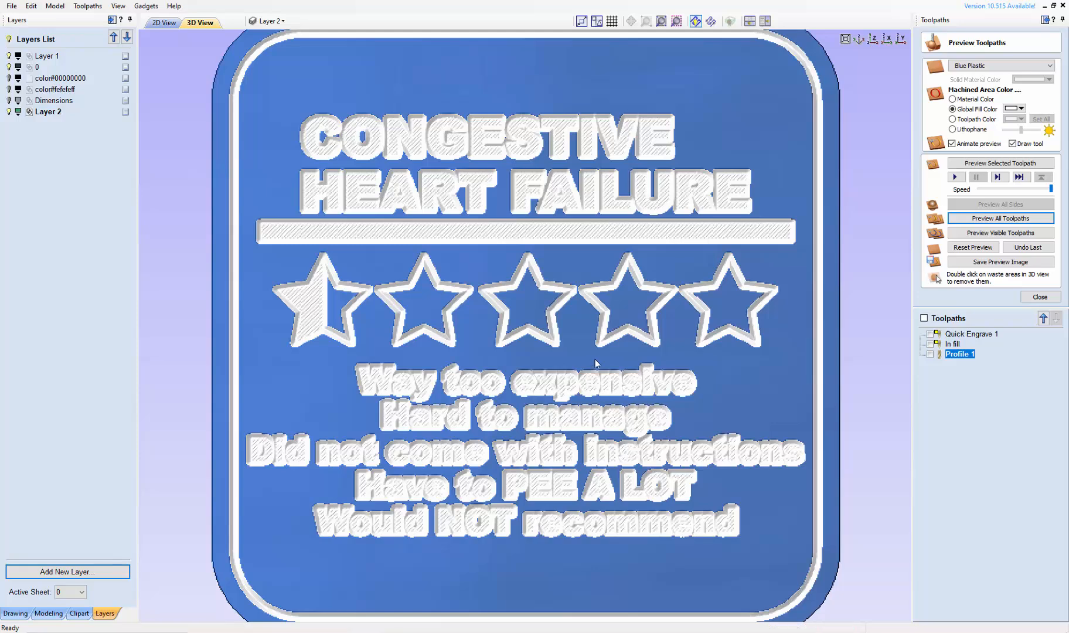
{"action": "scroll", "coordinate": [634, 344], "scroll_direction": "down", "scroll_amount": 2}
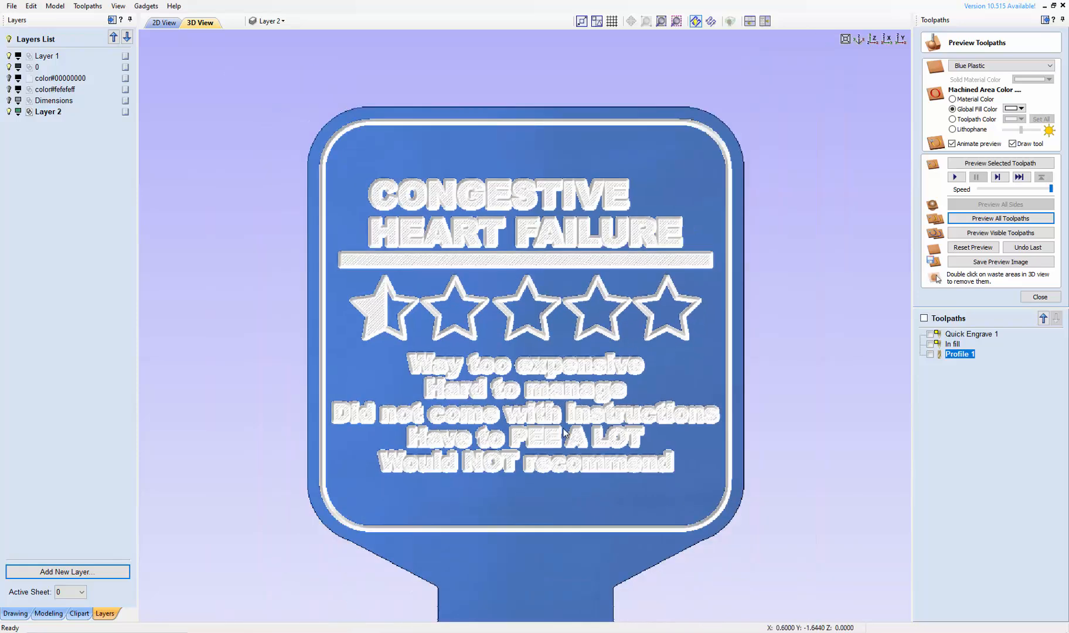
{"action": "mouse_move", "coordinate": [563, 428]}
{"action": "middle_mouse_down"}
{"action": "mouse_move", "coordinate": [581, 368]}
{"action": "mouse_move", "coordinate": [573, 434]}
{"action": "middle_mouse_up"}
{"action": "left_click_drag", "start_coordinate": [563, 331], "coordinate": [561, 270]}
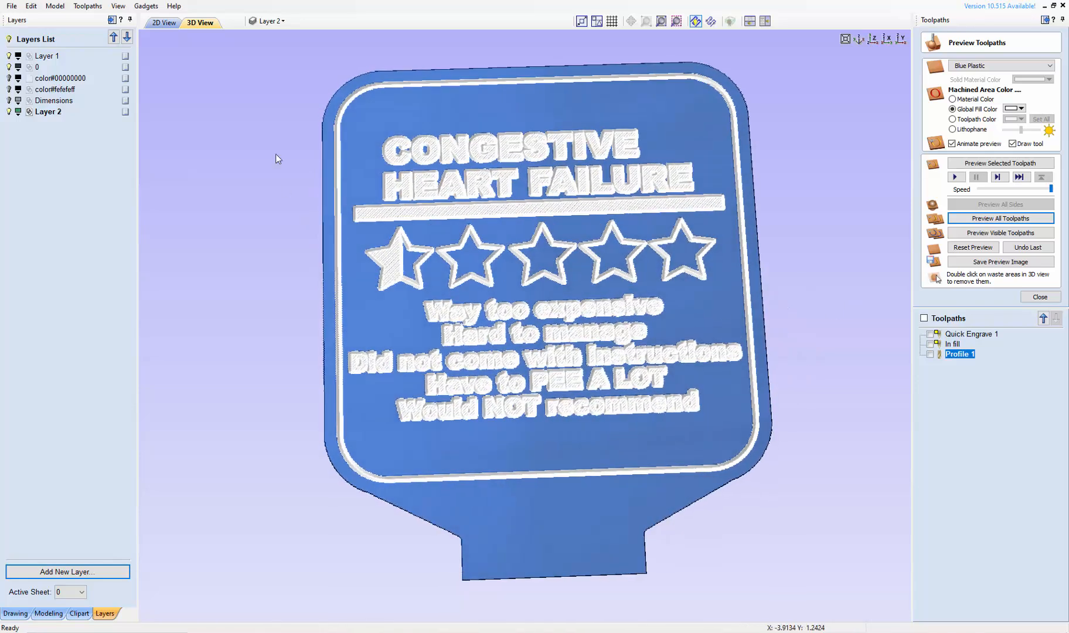
Step: Reset the preview, then set the Quick Engrave 1 and In fill depths to 0.005 inches and recalculate both toolpaths
{"action": "left_click", "coordinate": [967, 251]}
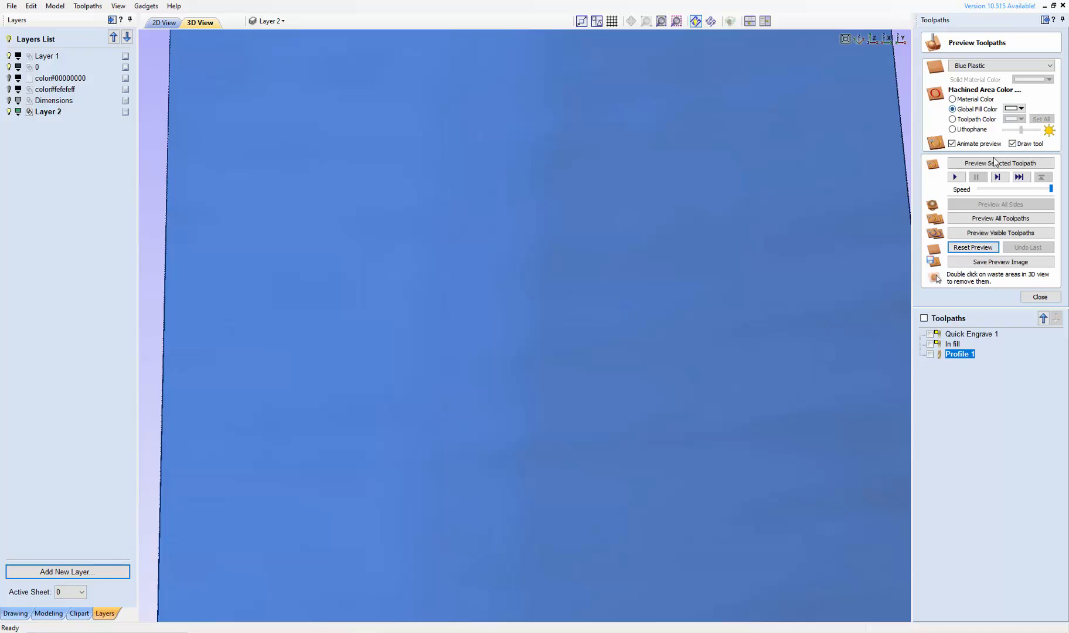
{"action": "double_click", "coordinate": [967, 334]}
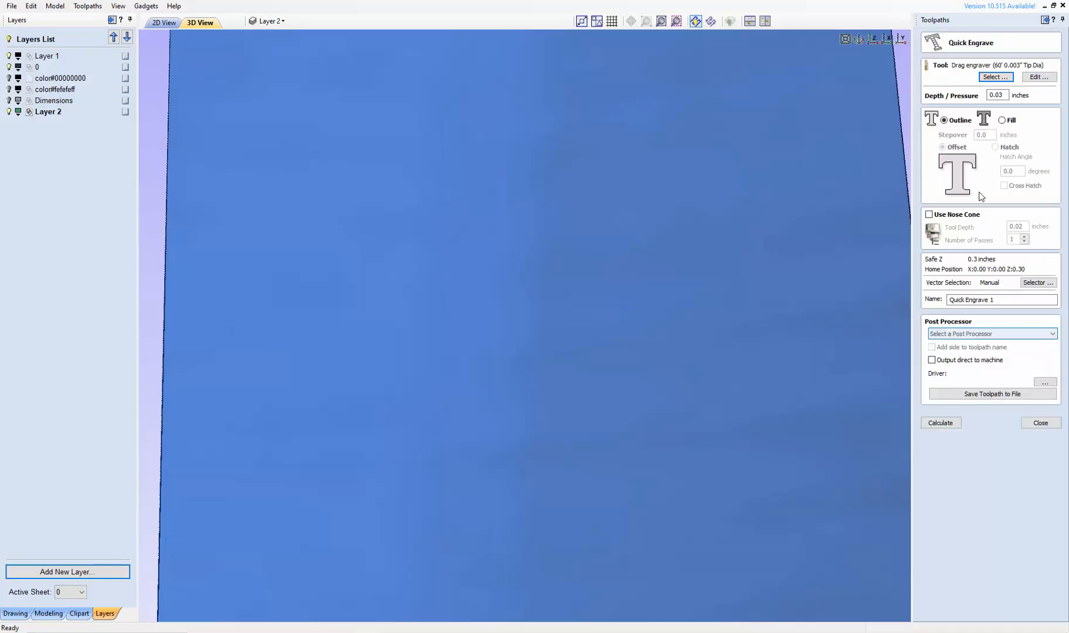
{"action": "left_click", "coordinate": [1001, 95]}
{"action": "left_click_drag", "start_coordinate": [1001, 95], "coordinate": [1009, 99]}
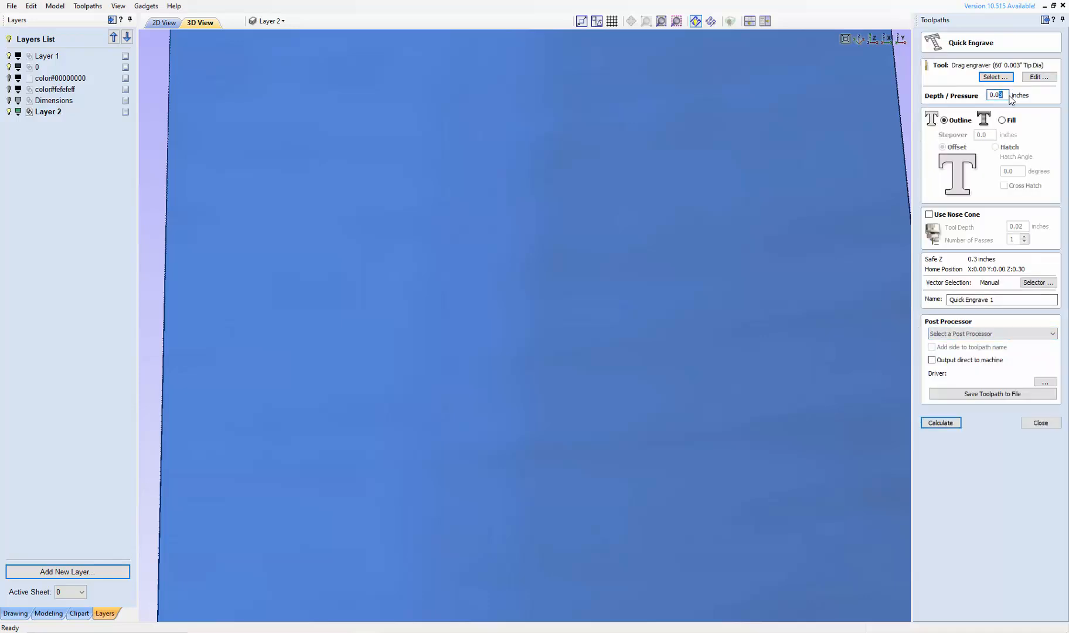
{"action": "type", "text": "05"}
{"action": "left_click", "coordinate": [934, 425]}
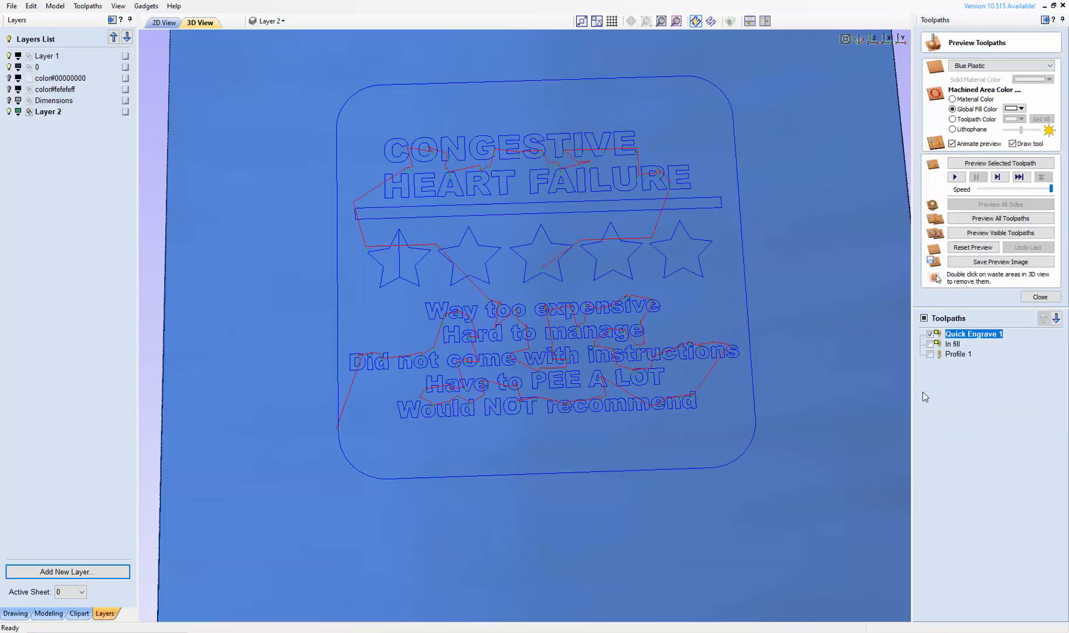
{"action": "double_click", "coordinate": [955, 344]}
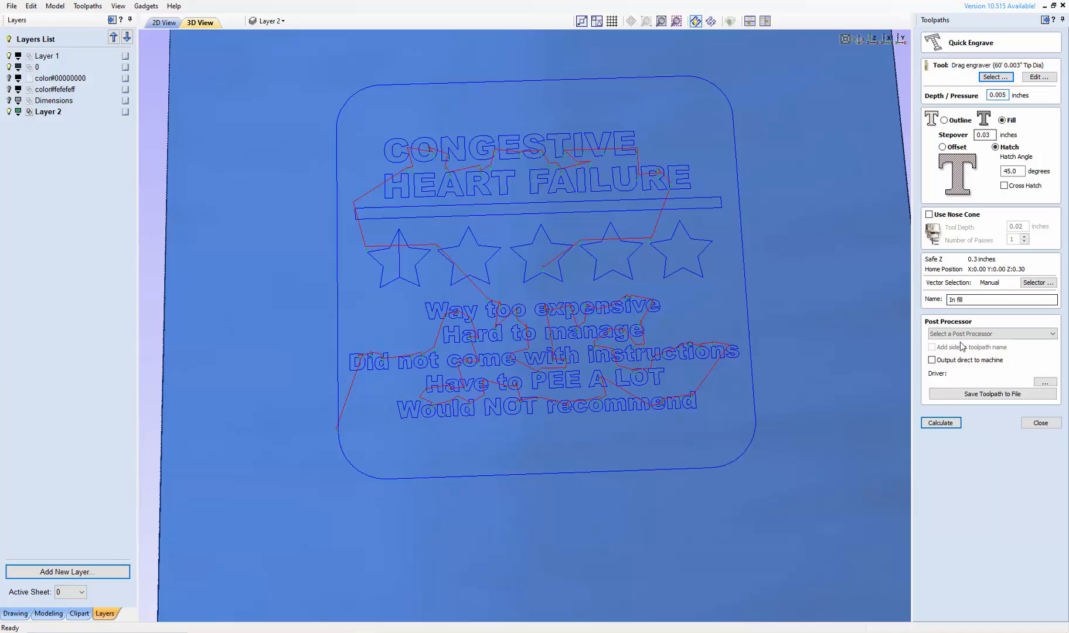
{"action": "left_click", "coordinate": [940, 423]}
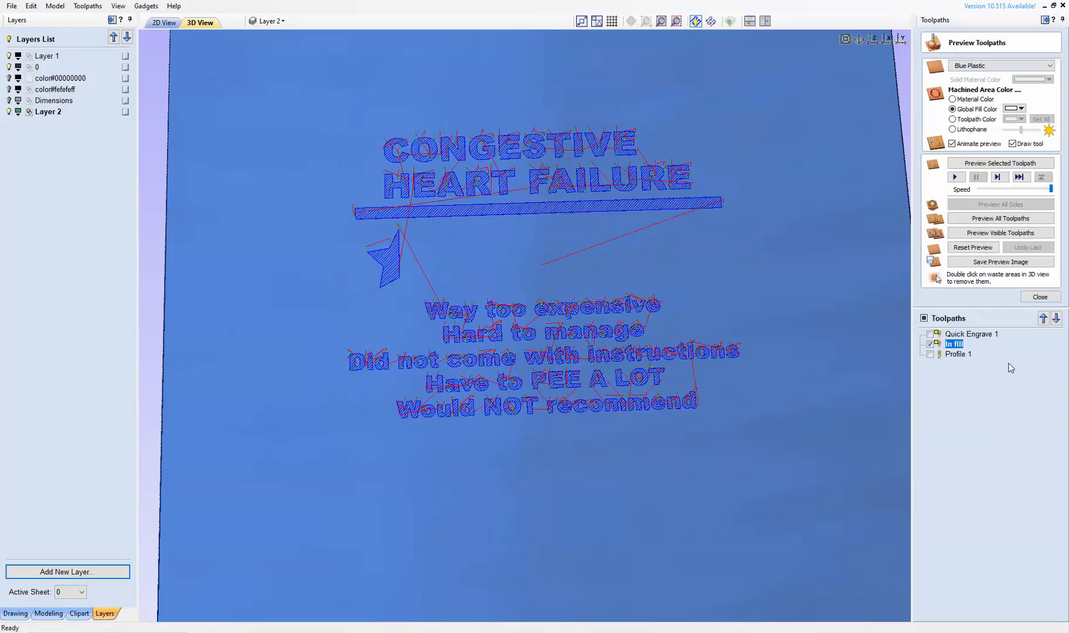
Step: Preview all toolpaths again and examine the engraved lettering, stars and sign outline up close
{"action": "left_click", "coordinate": [979, 218]}
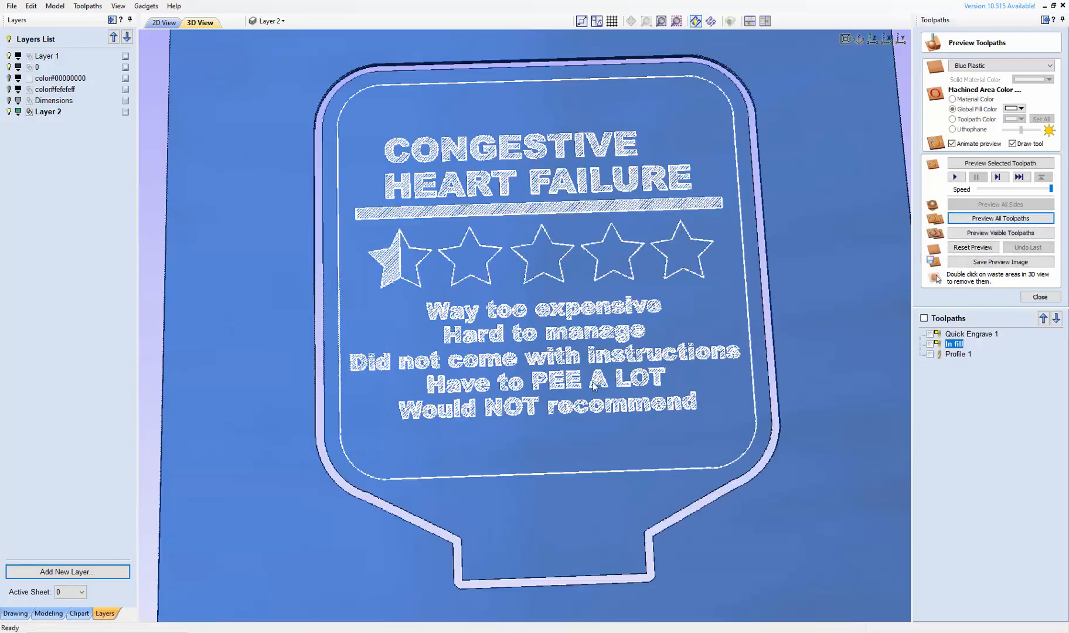
{"action": "scroll", "coordinate": [609, 387], "scroll_direction": "up", "scroll_amount": 6}
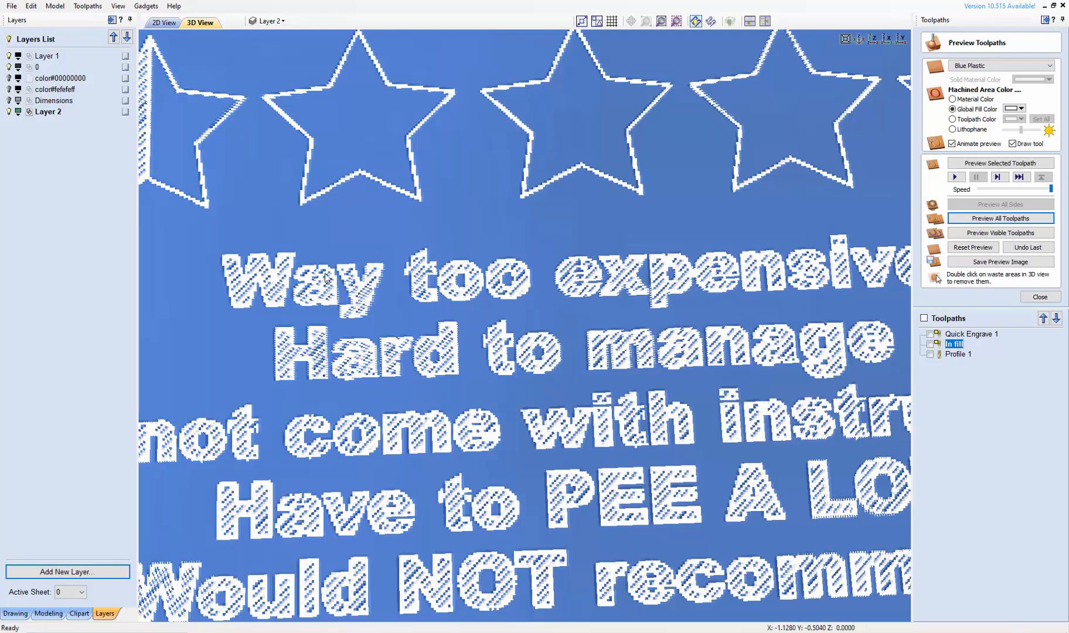
{"action": "scroll", "coordinate": [397, 250], "scroll_direction": "down", "scroll_amount": 2}
{"action": "scroll", "coordinate": [397, 250], "scroll_direction": "down", "scroll_amount": 3}
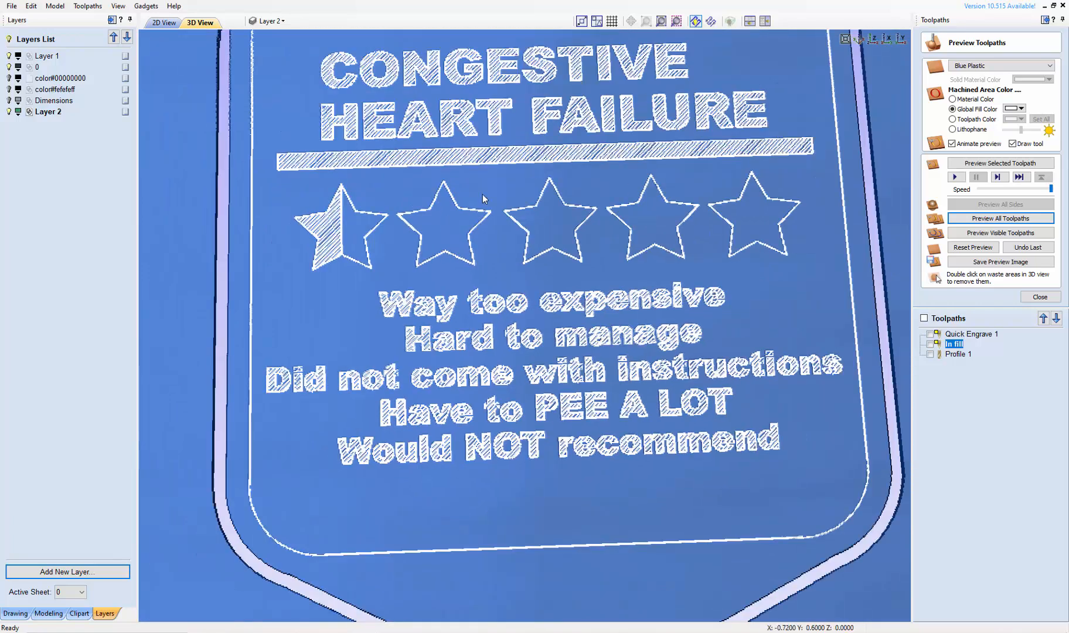
{"action": "scroll", "coordinate": [482, 194], "scroll_direction": "down", "scroll_amount": 2}
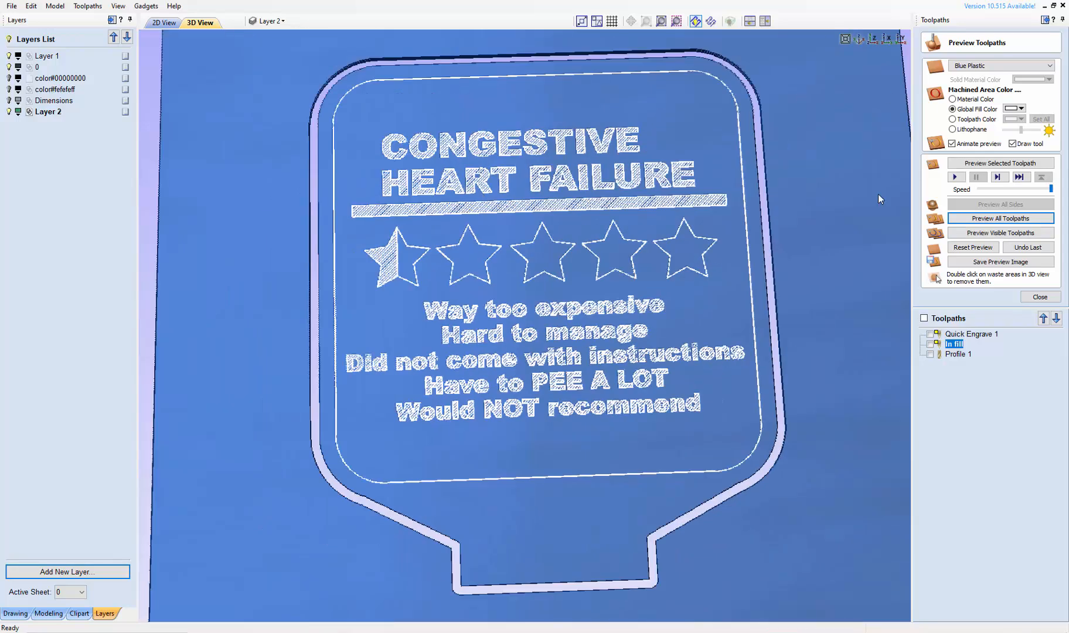
Step: Set the Quick Engrave 1 and In fill depths to 0.03 inches, recalculate both toolpaths, and reset the preview
{"action": "double_click", "coordinate": [966, 335]}
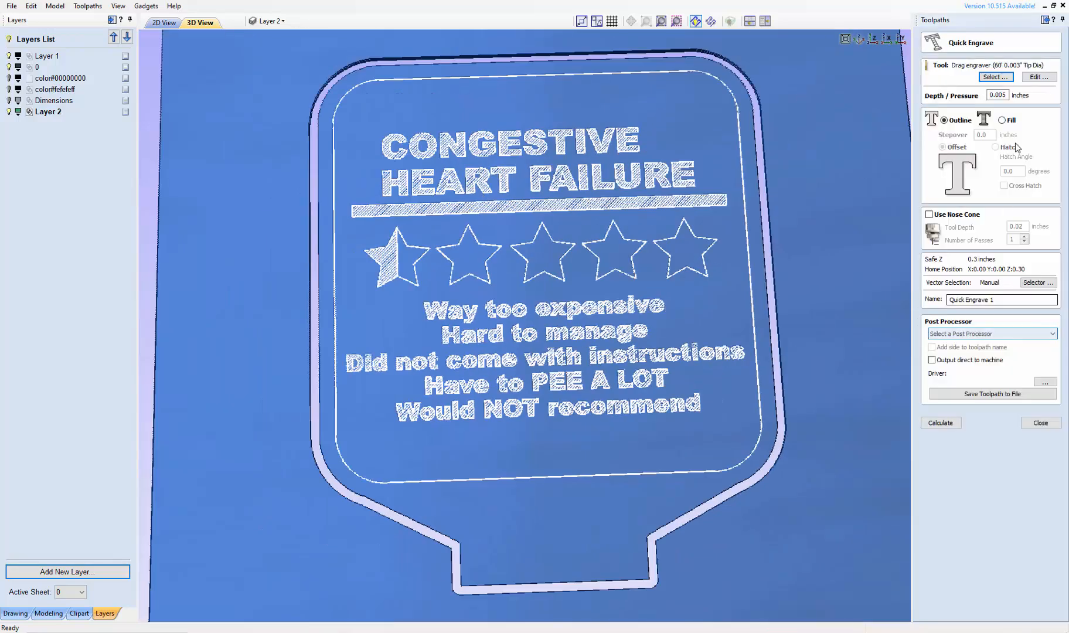
{"action": "left_click_drag", "start_coordinate": [998, 95], "coordinate": [1015, 97]}
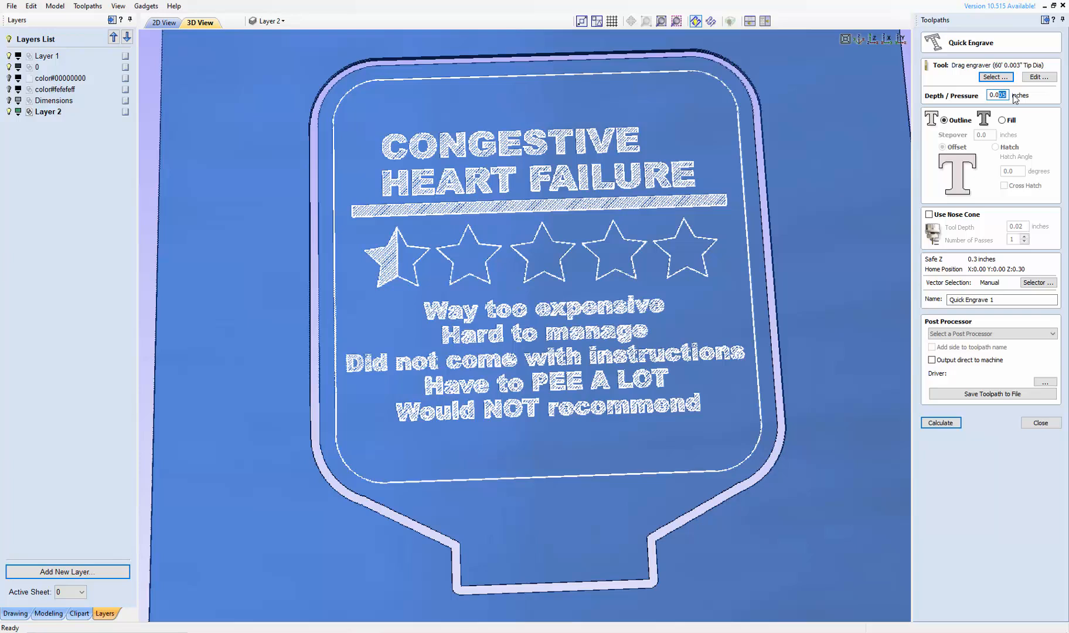
{"action": "left_click", "coordinate": [937, 423]}
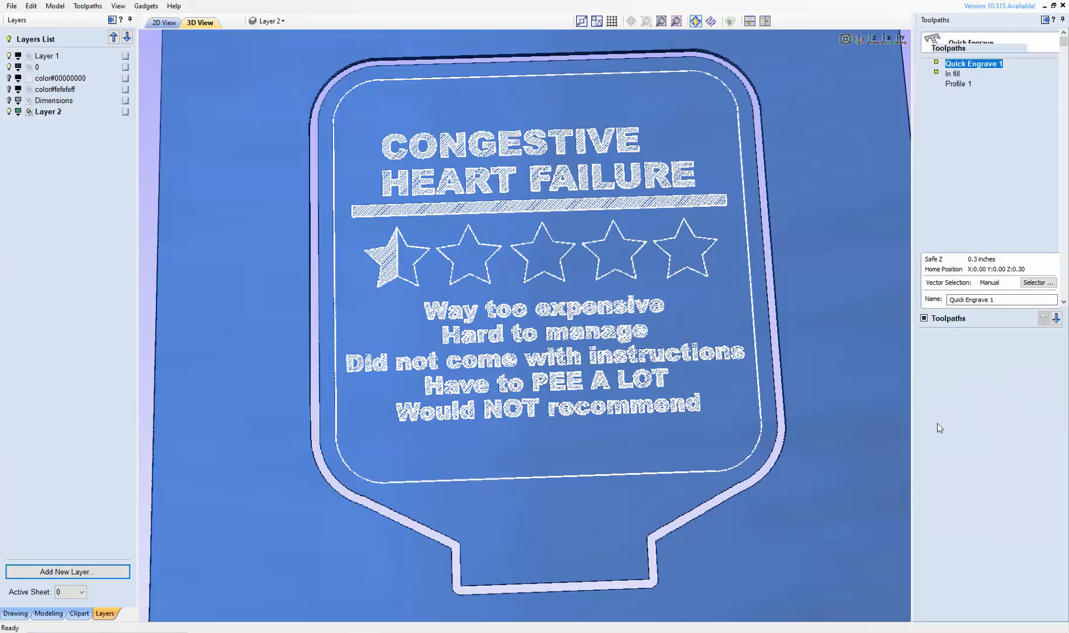
{"action": "double_click", "coordinate": [952, 344]}
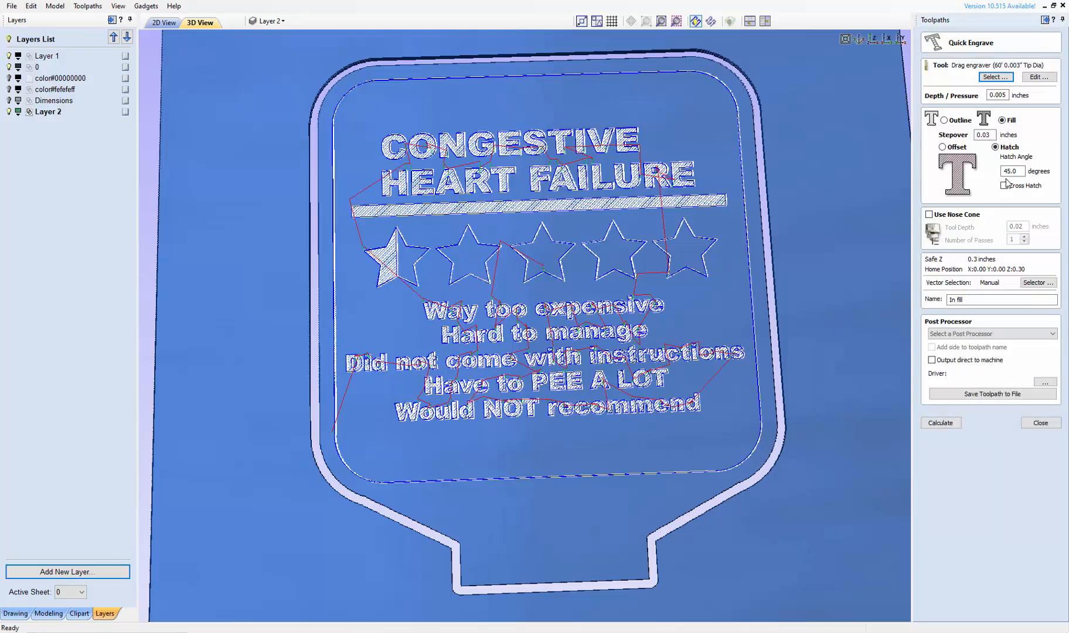
{"action": "left_click_drag", "start_coordinate": [999, 95], "coordinate": [1015, 97]}
{"action": "type", "text": "03"}
{"action": "left_click", "coordinate": [941, 422]}
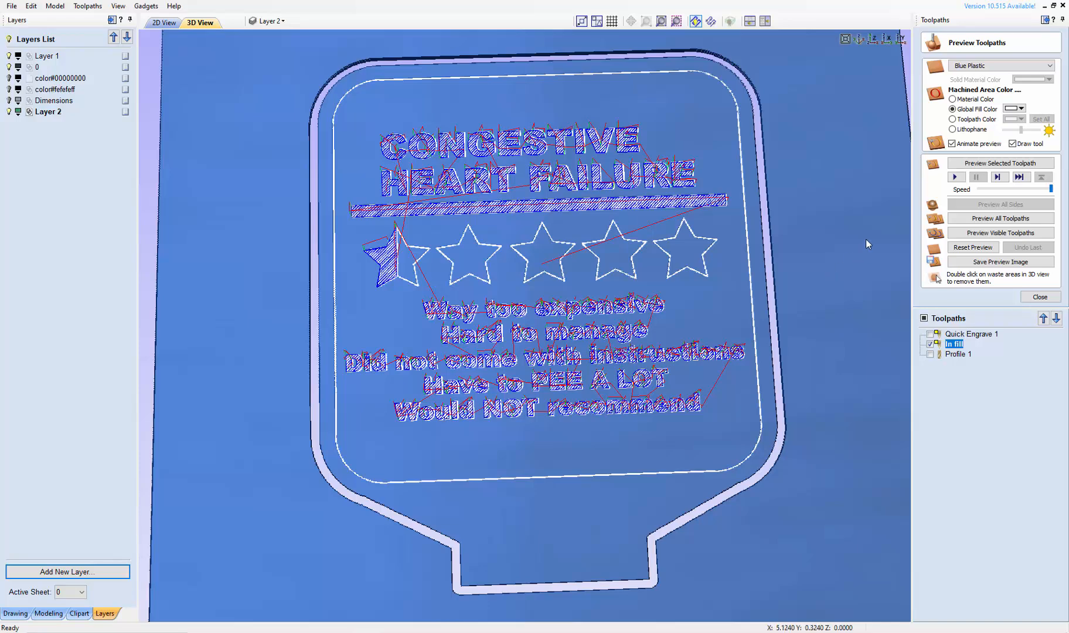
{"action": "left_click", "coordinate": [961, 248]}
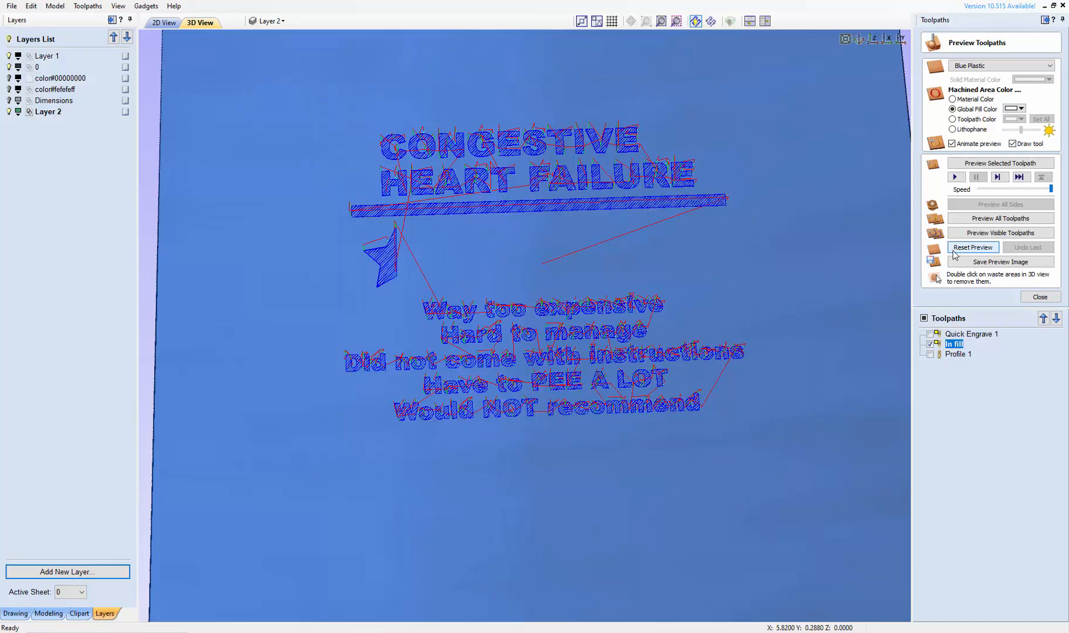
Step: Open Profile 1's tab editing in the 2D view and show the color#fefefeff layer
{"action": "left_click", "coordinate": [166, 25]}
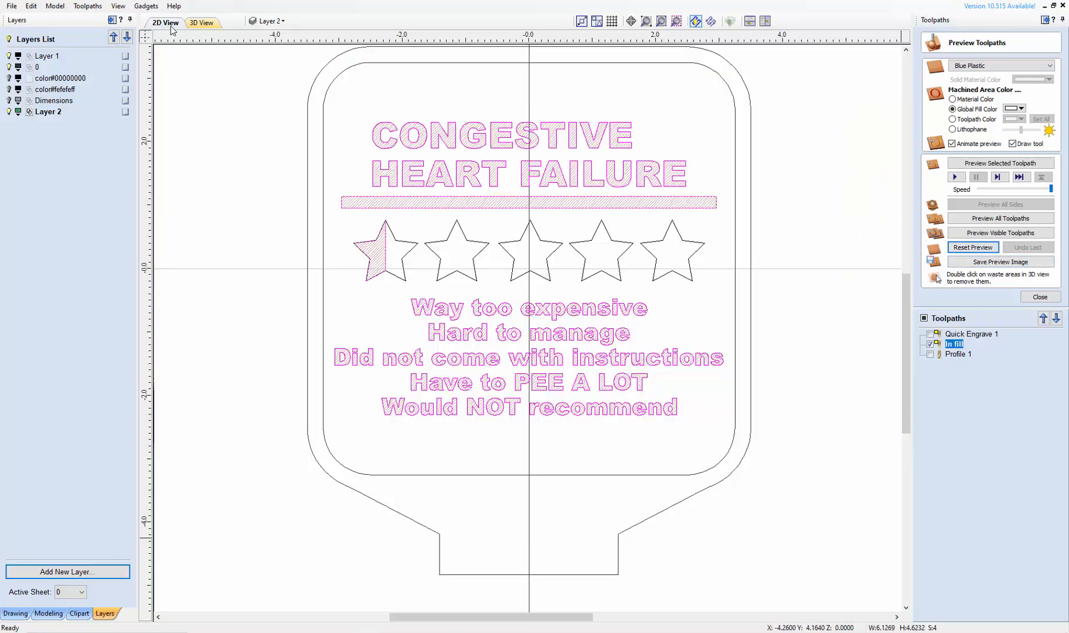
{"action": "double_click", "coordinate": [956, 354]}
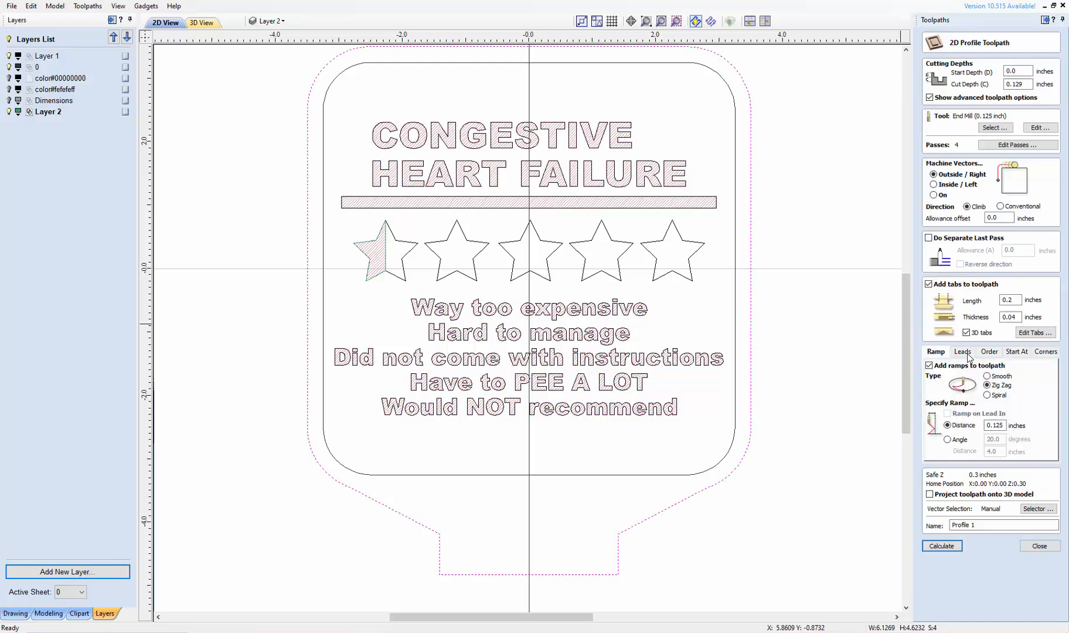
{"action": "left_click", "coordinate": [1035, 332]}
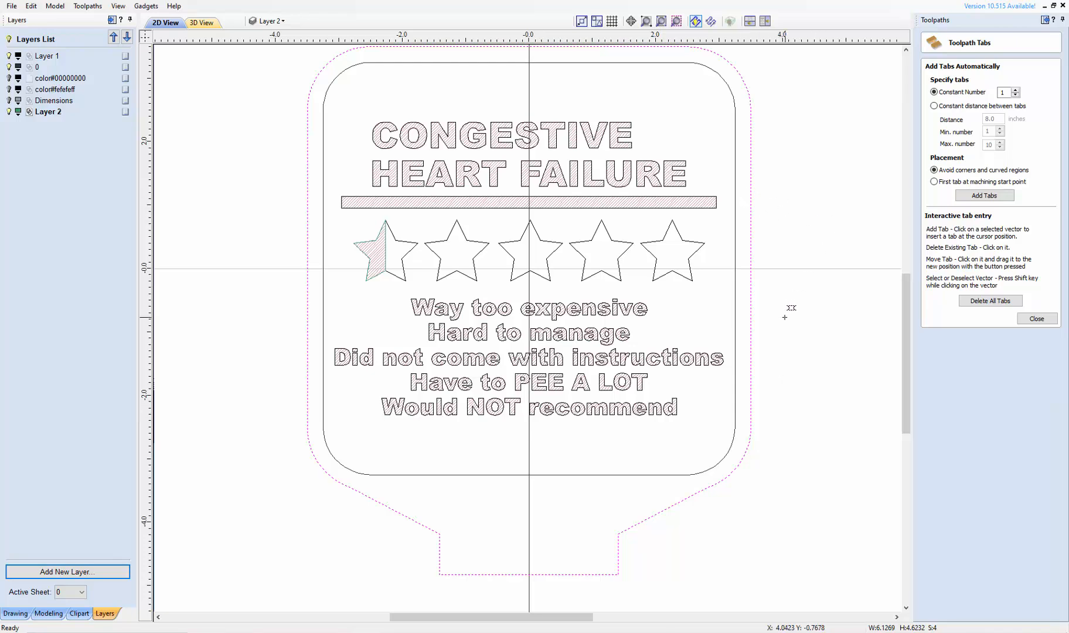
{"action": "scroll", "coordinate": [755, 364], "scroll_direction": "down", "scroll_amount": 5}
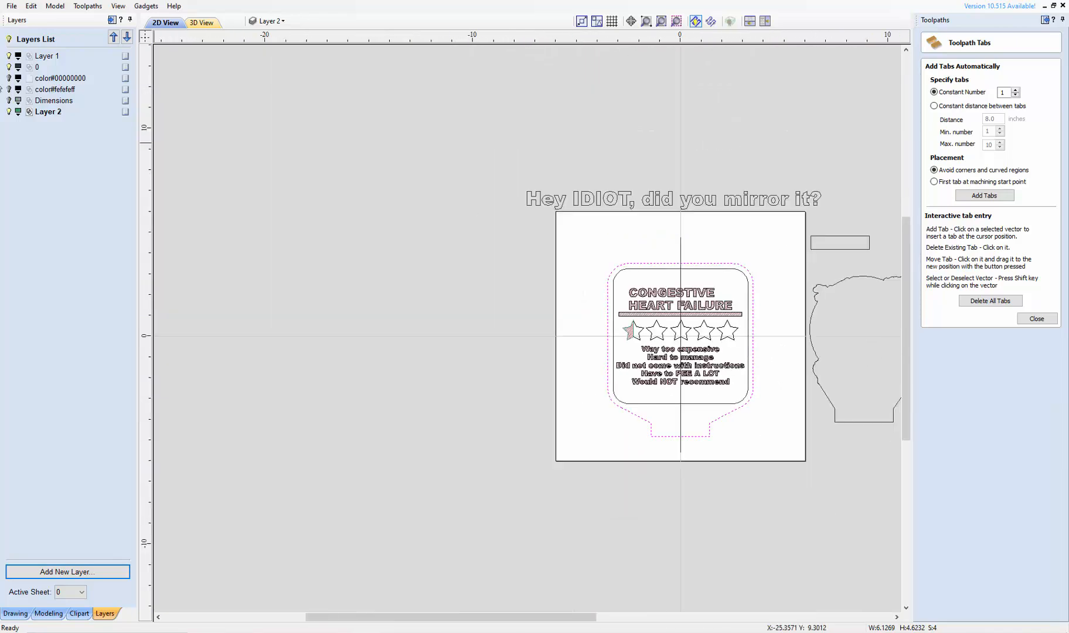
{"action": "left_click", "coordinate": [9, 89]}
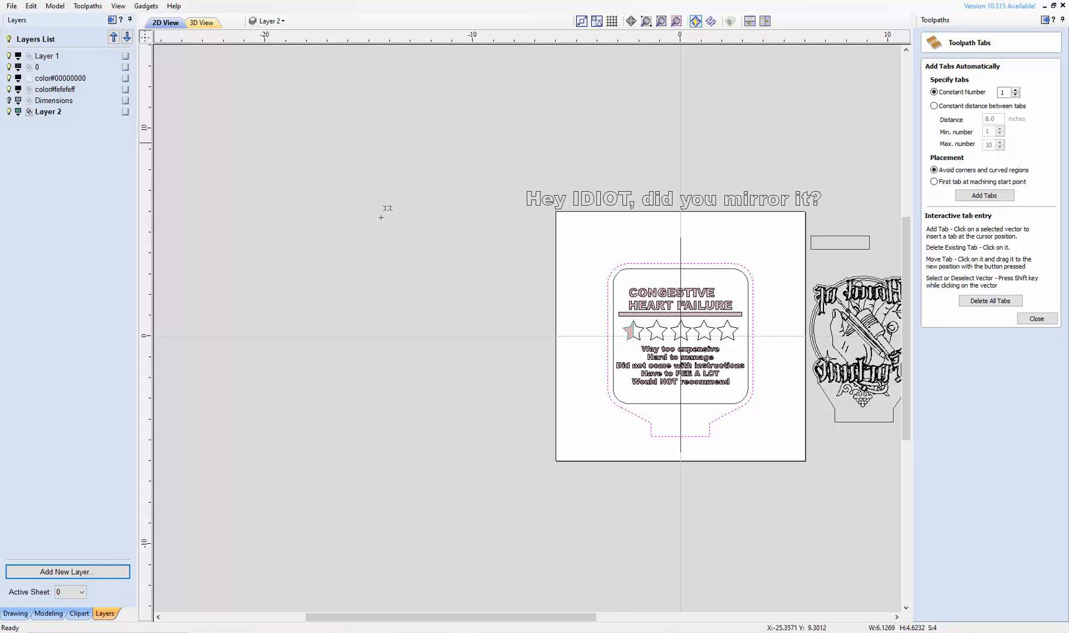
{"action": "scroll", "coordinate": [870, 328], "scroll_direction": "up", "scroll_amount": 3}
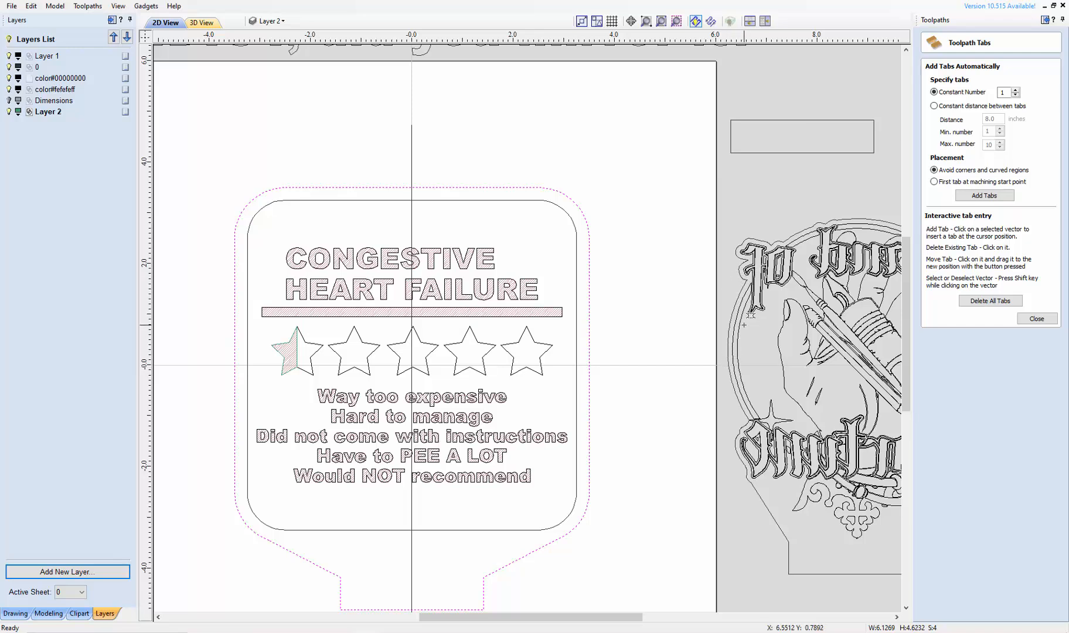
Step: Add five tabs to the outer outline, one at top centre and two per side, and recalculate Profile 1, accepting the cut-through
{"action": "left_click", "coordinate": [412, 187]}
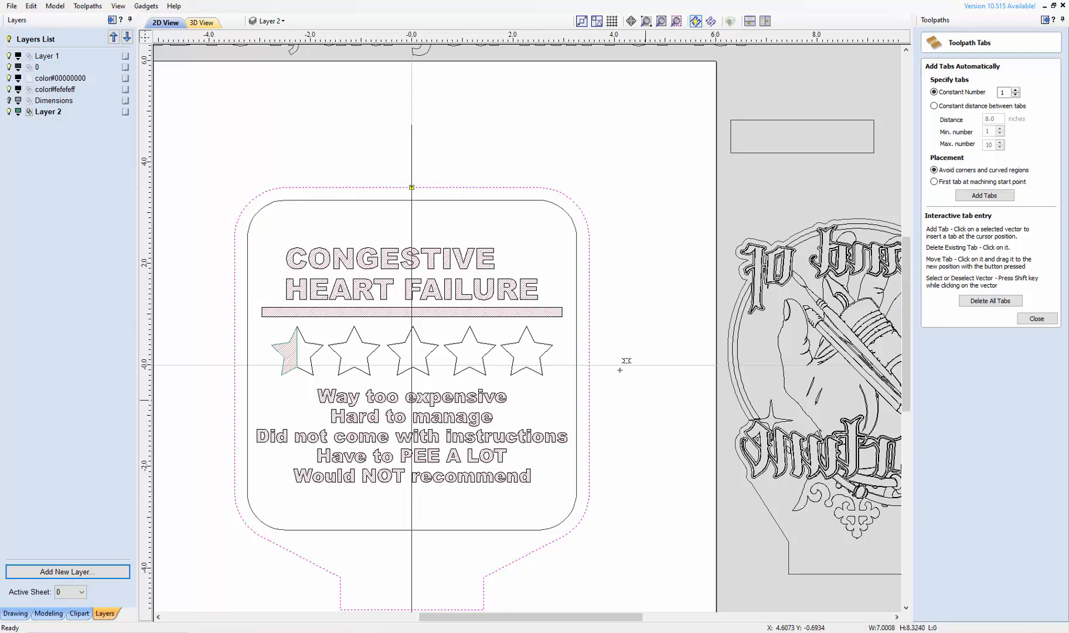
{"action": "left_click", "coordinate": [589, 365]}
{"action": "left_click", "coordinate": [234, 309]}
{"action": "left_click", "coordinate": [590, 299]}
{"action": "left_click", "coordinate": [590, 364]}
{"action": "left_click", "coordinate": [588, 478]}
{"action": "left_click", "coordinate": [234, 468]}
{"action": "left_click", "coordinate": [1037, 319]}
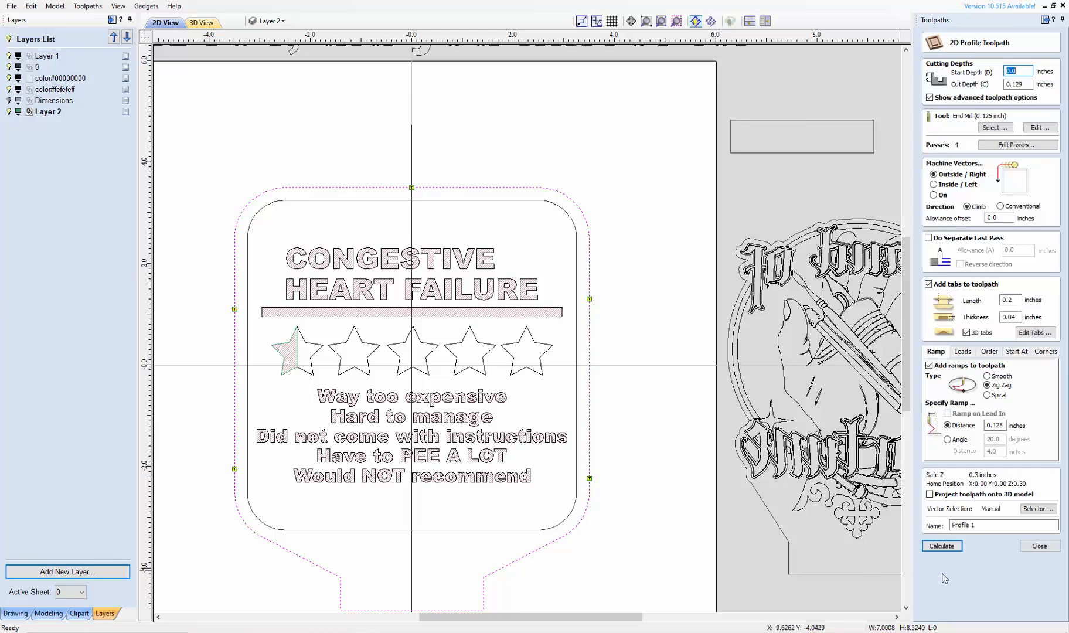
{"action": "left_click", "coordinate": [941, 546]}
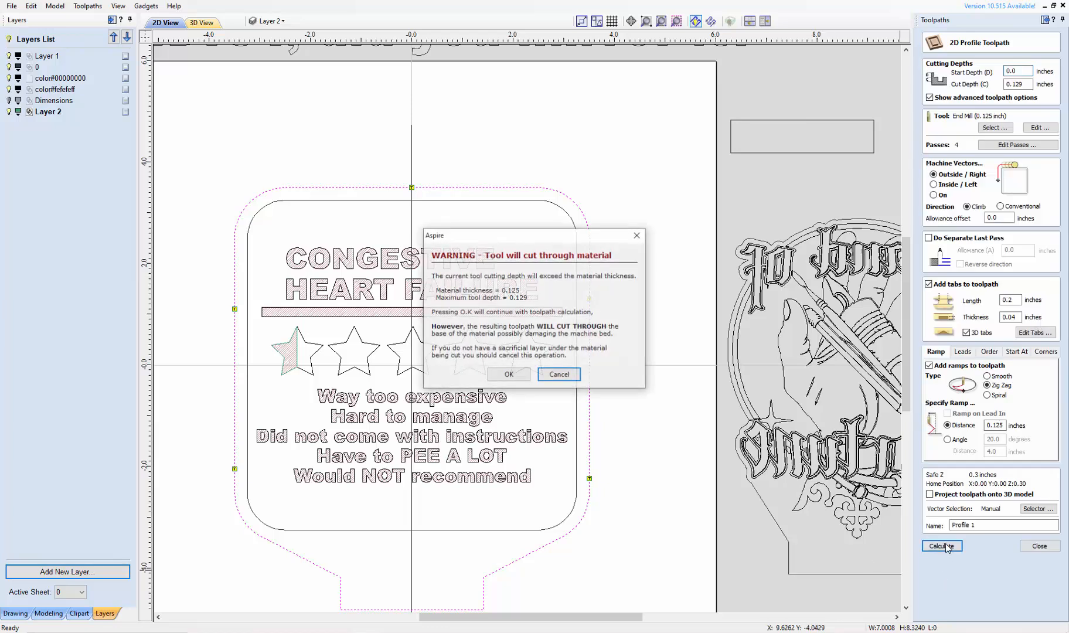
{"action": "left_click", "coordinate": [502, 372]}
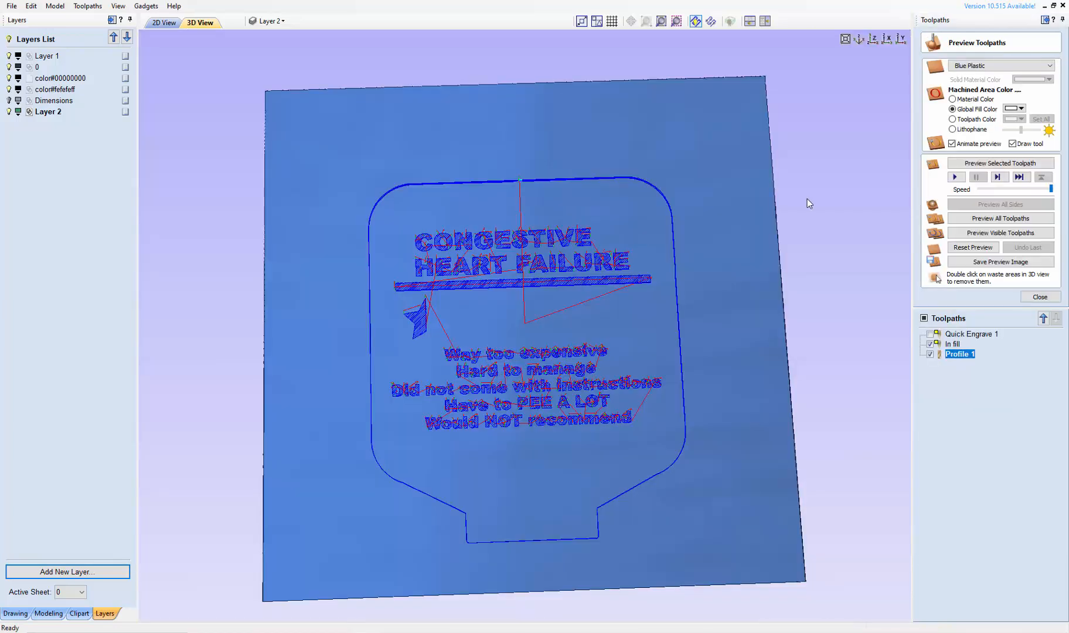
Step: Preview all toolpaths, examine the tabs and deeper engraving up close, and try to remove the waste material
{"action": "left_click", "coordinate": [984, 218]}
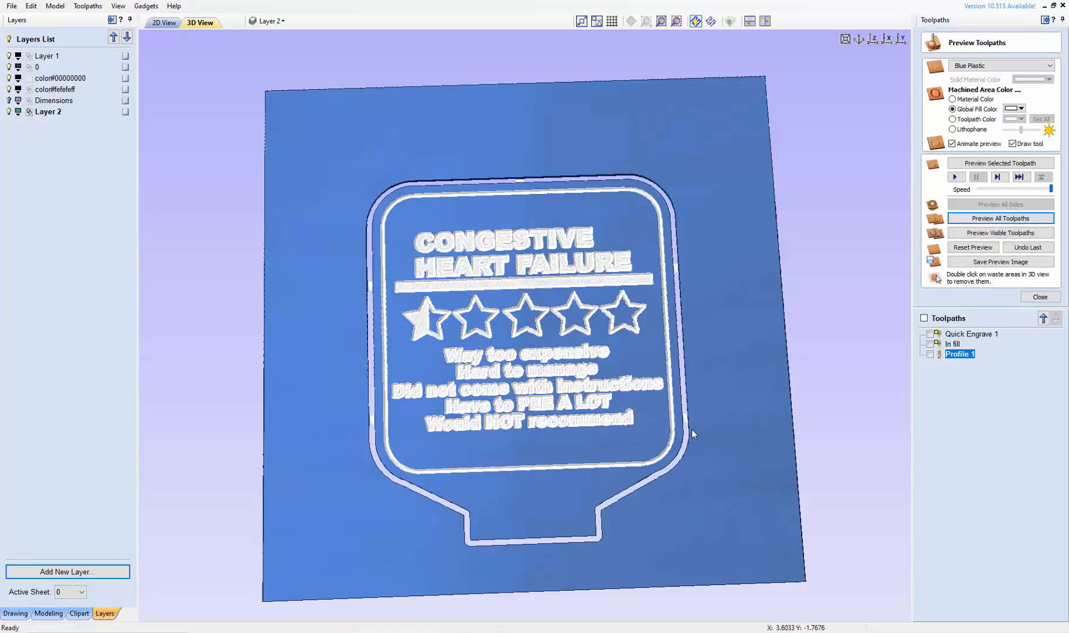
{"action": "scroll", "coordinate": [691, 434], "scroll_direction": "up", "scroll_amount": 5}
{"action": "scroll", "coordinate": [867, 448], "scroll_direction": "down", "scroll_amount": 3}
{"action": "scroll", "coordinate": [806, 494], "scroll_direction": "up", "scroll_amount": 2}
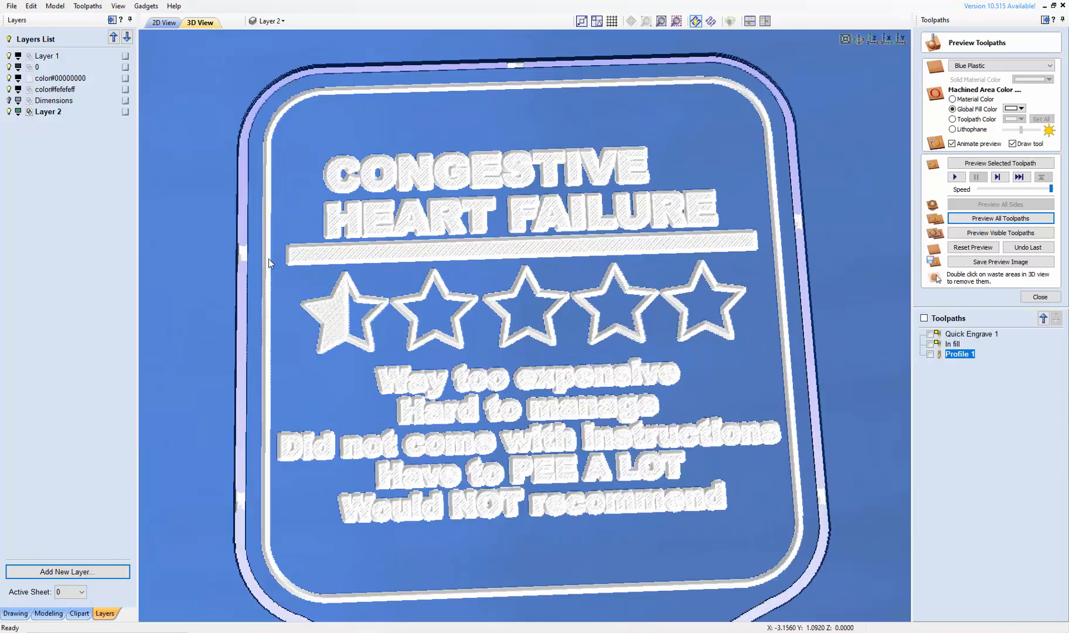
{"action": "double_click", "coordinate": [171, 177]}
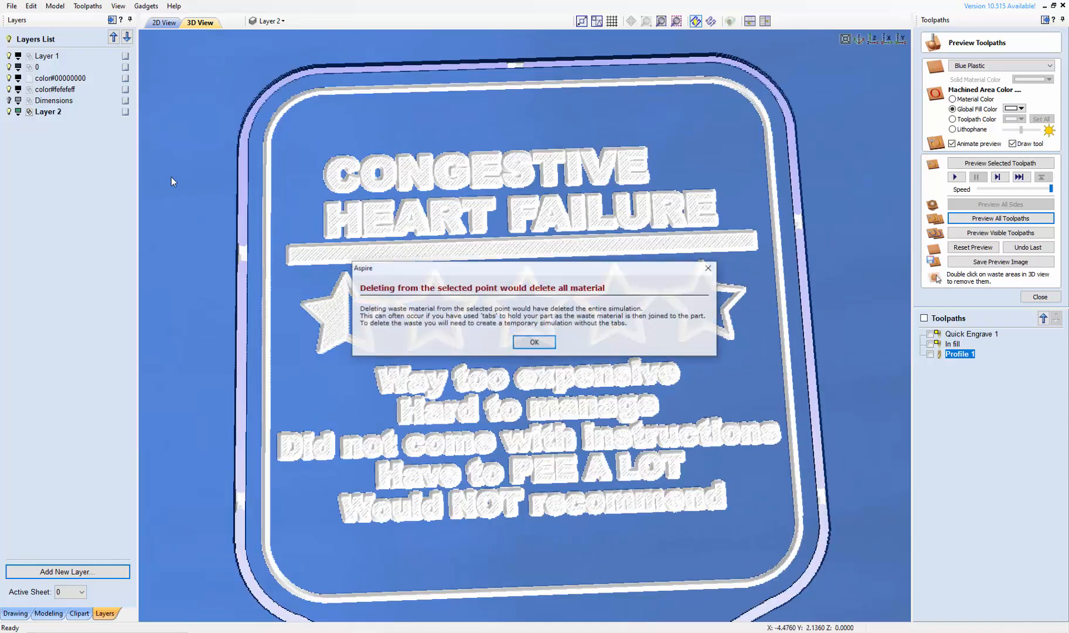
{"action": "left_click", "coordinate": [544, 347]}
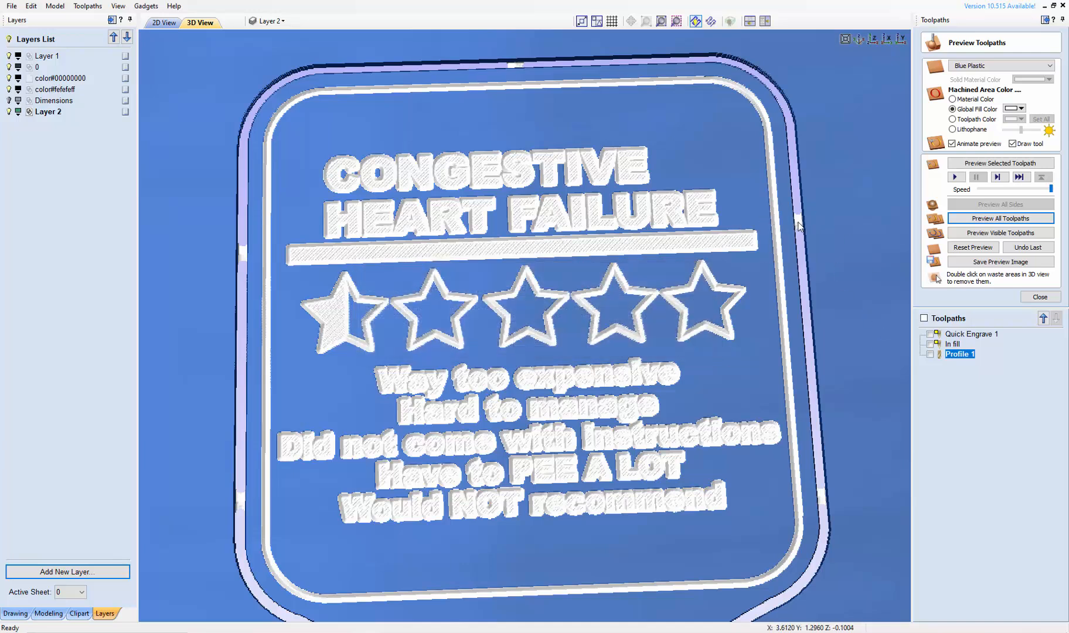
Step: Review Profile 1's tab settings, close the toolpath form, and reset the preview to uncut material
{"action": "double_click", "coordinate": [958, 354]}
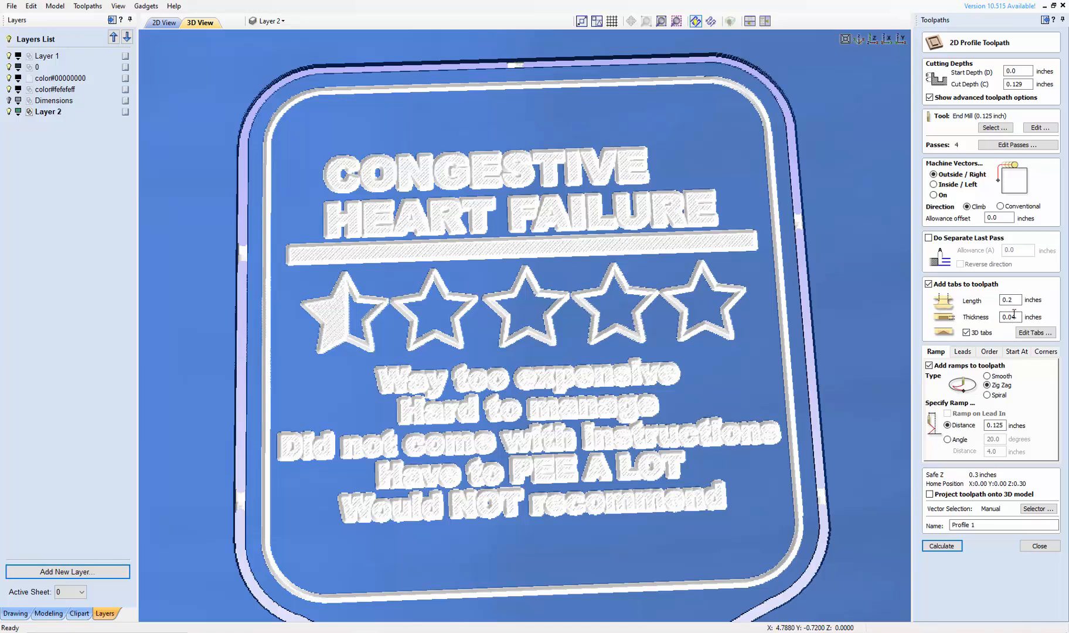
{"action": "left_click", "coordinate": [941, 546]}
{"action": "left_click", "coordinate": [1039, 545]}
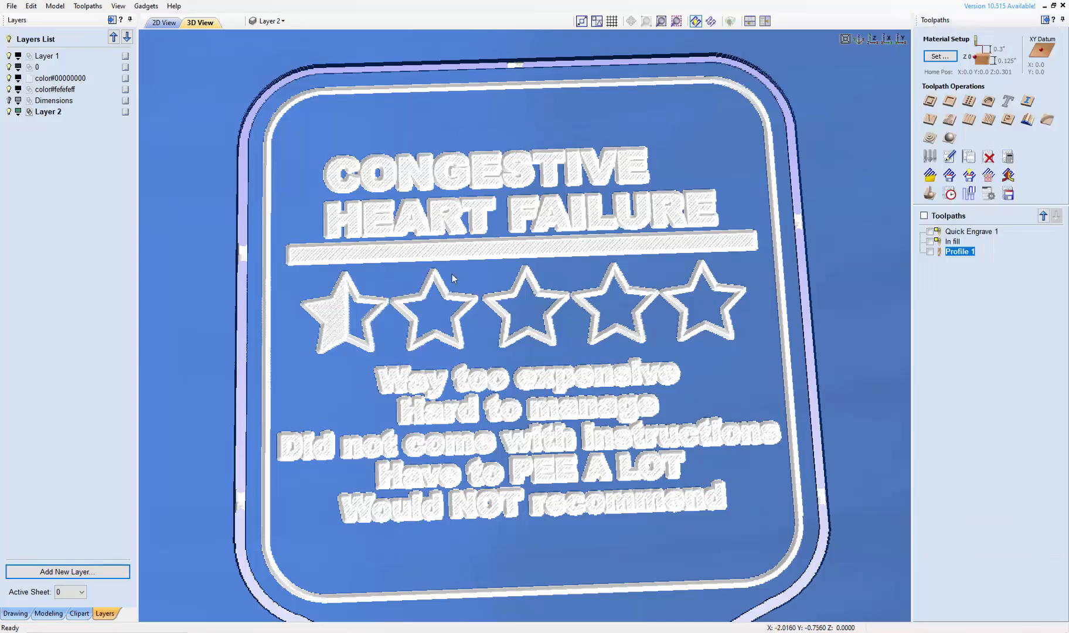
{"action": "scroll", "coordinate": [608, 167], "scroll_direction": "down", "scroll_amount": 3}
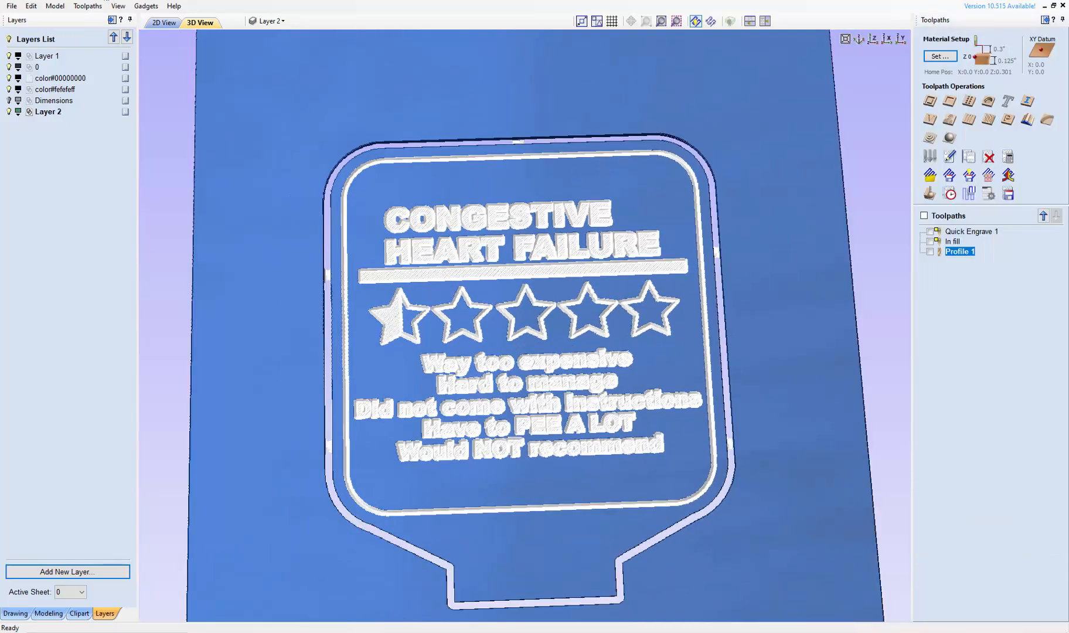
{"action": "left_click", "coordinate": [928, 193]}
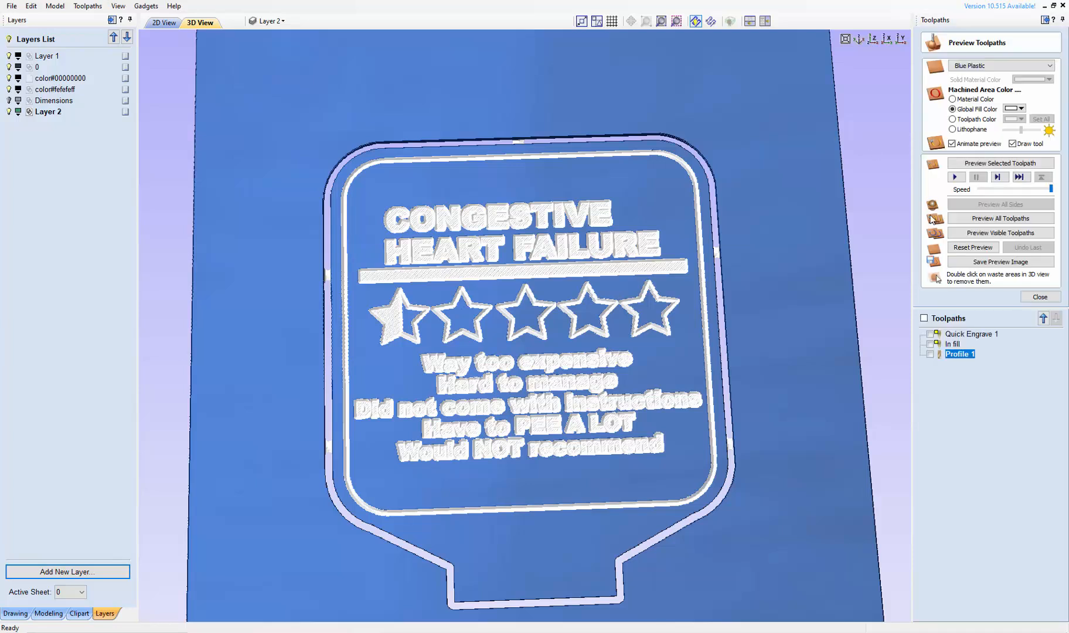
{"action": "left_click", "coordinate": [964, 247]}
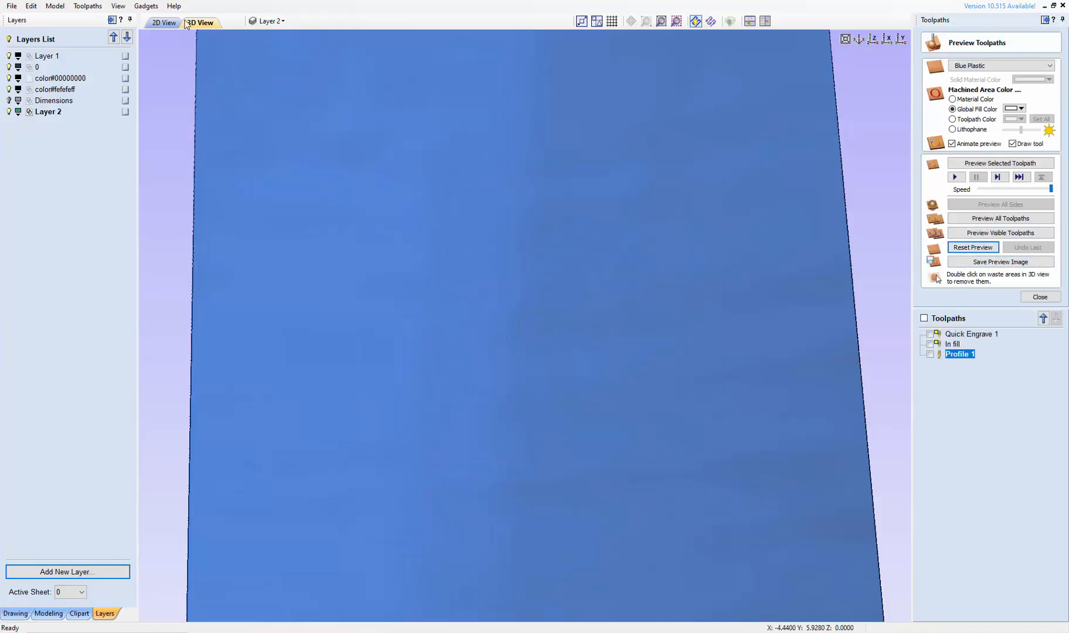
Step: Mirror the sign's lettering, bar and stars about the vertical centre line without creating a copy
{"action": "left_click", "coordinate": [162, 22]}
{"action": "scroll", "coordinate": [499, 191], "scroll_direction": "down", "scroll_amount": 2}
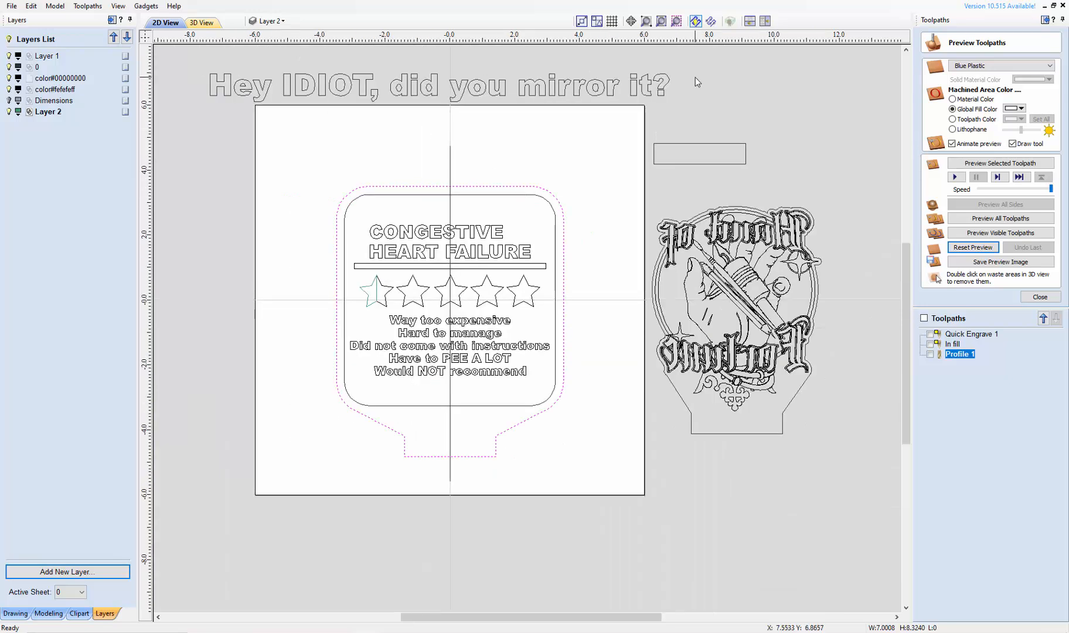
{"action": "left_click", "coordinate": [592, 171]}
{"action": "left_click_drag", "start_coordinate": [299, 178], "coordinate": [561, 394]}
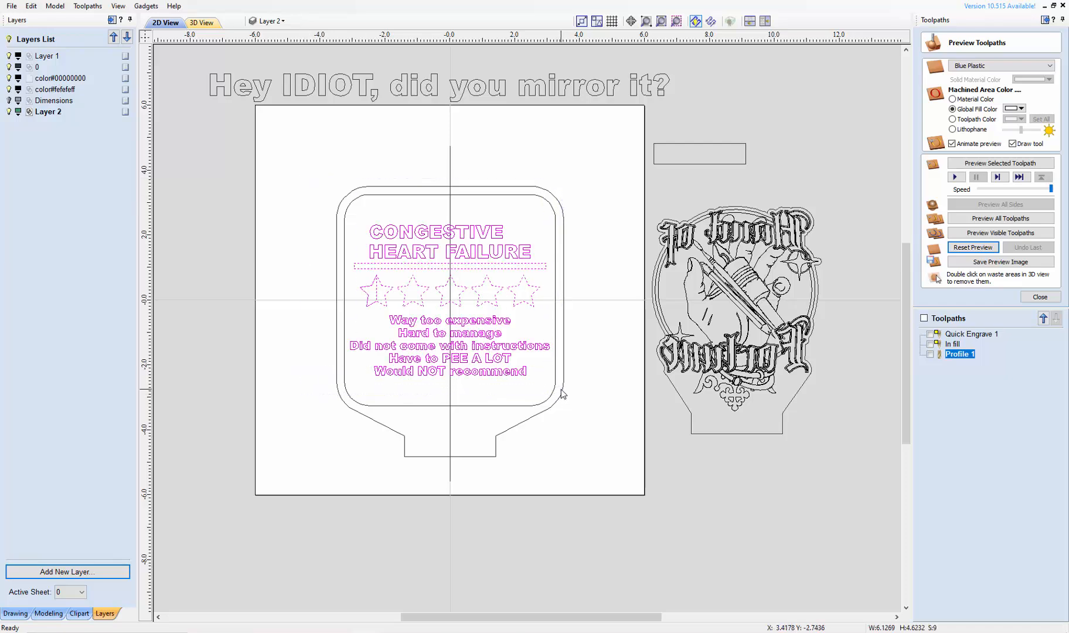
{"action": "left_click", "coordinate": [15, 612]}
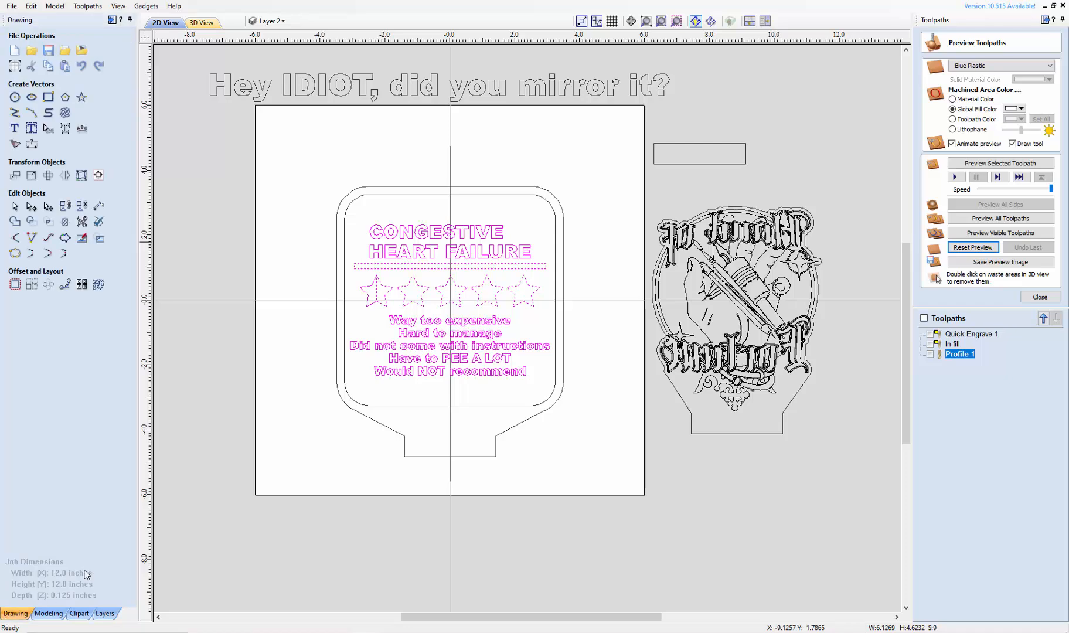
{"action": "left_click", "coordinate": [65, 175]}
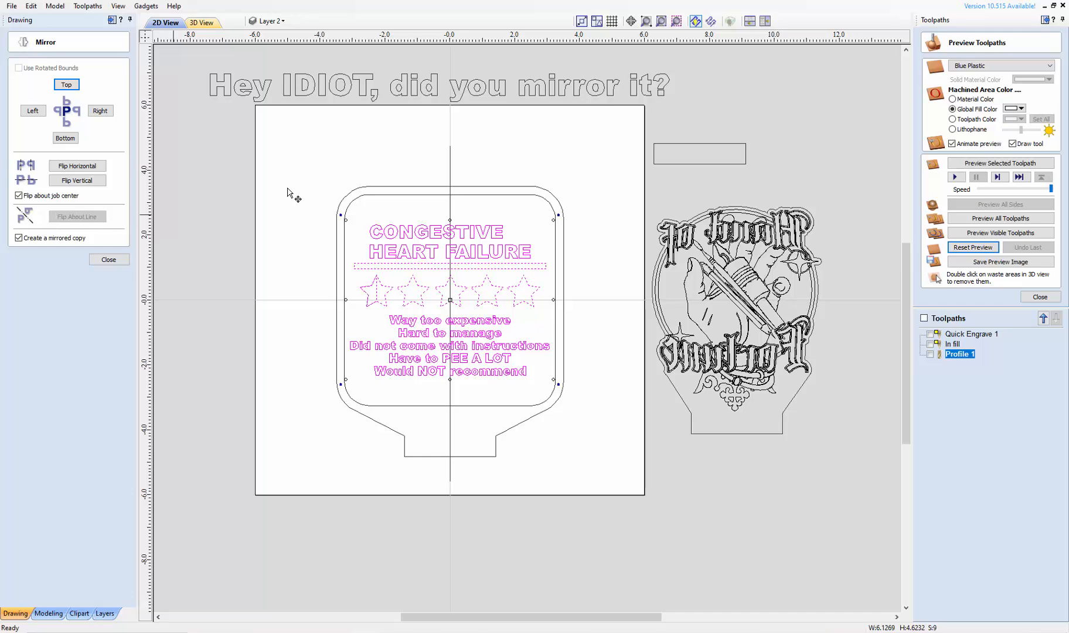
{"action": "left_click", "coordinate": [451, 172], "text": "shift"}
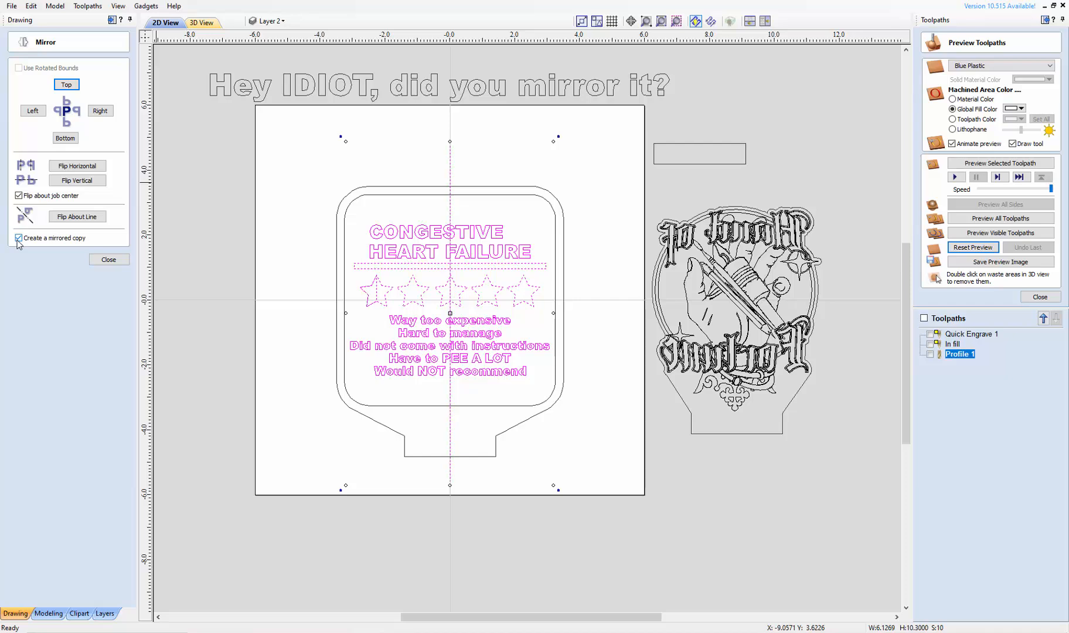
{"action": "left_click", "coordinate": [81, 219]}
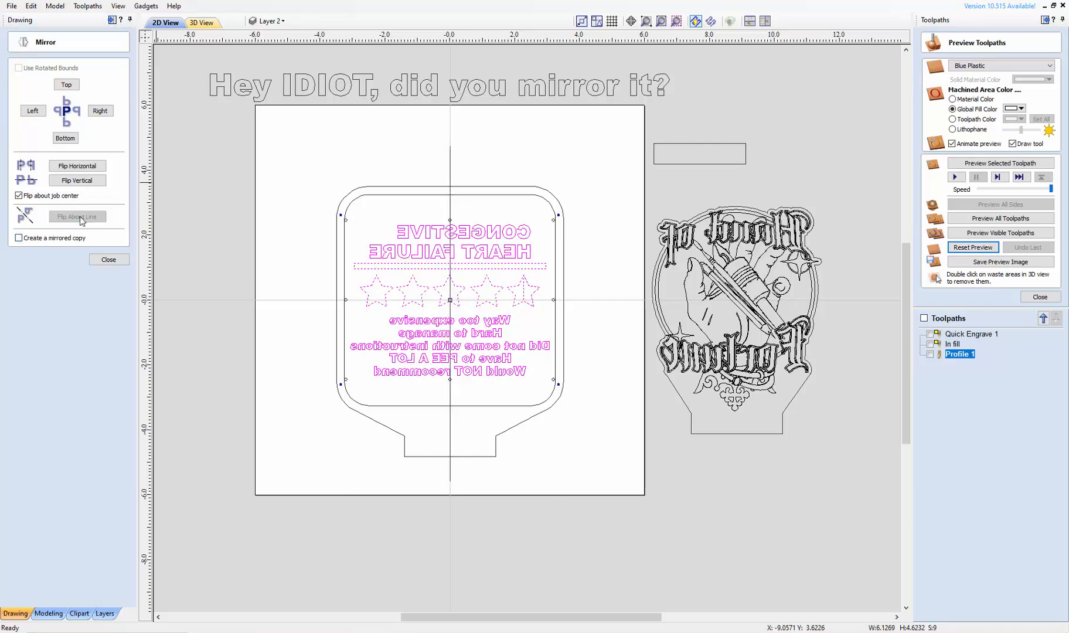
{"action": "left_click", "coordinate": [108, 259]}
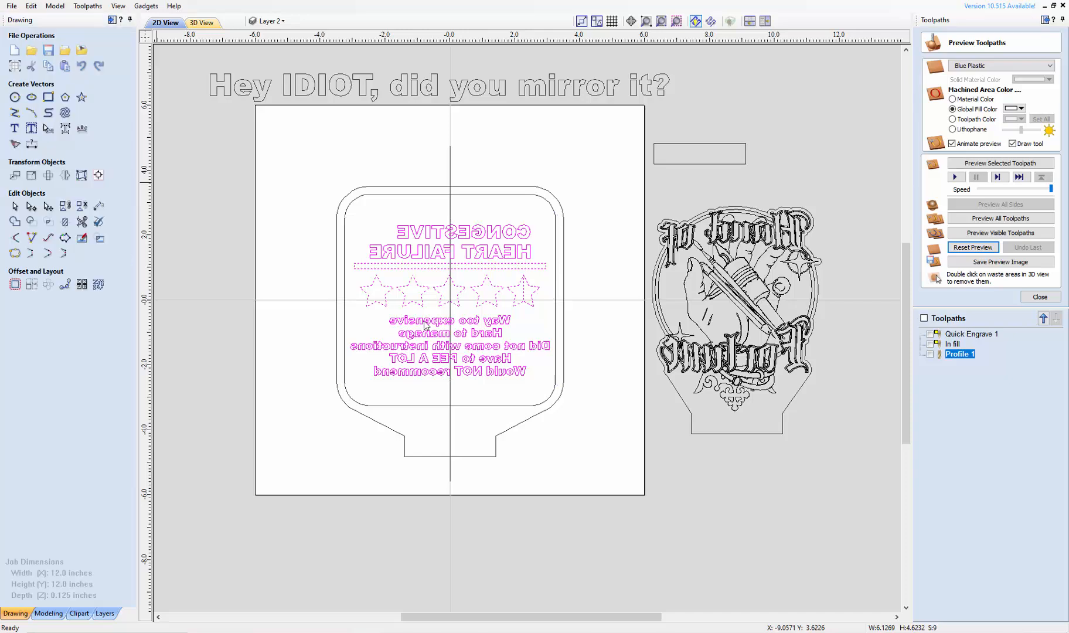
Step: Recalculate the Quick Engrave 1 and In fill toolpaths for the mirrored artwork
{"action": "left_click", "coordinate": [984, 335]}
{"action": "double_click", "coordinate": [984, 334]}
{"action": "left_click", "coordinate": [953, 424]}
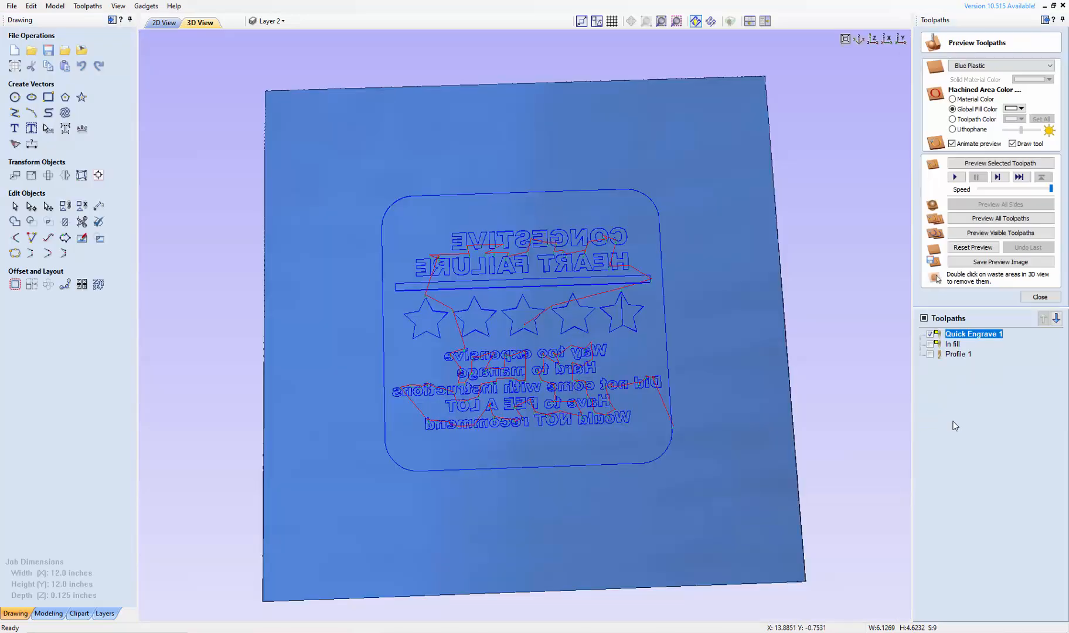
{"action": "double_click", "coordinate": [955, 345]}
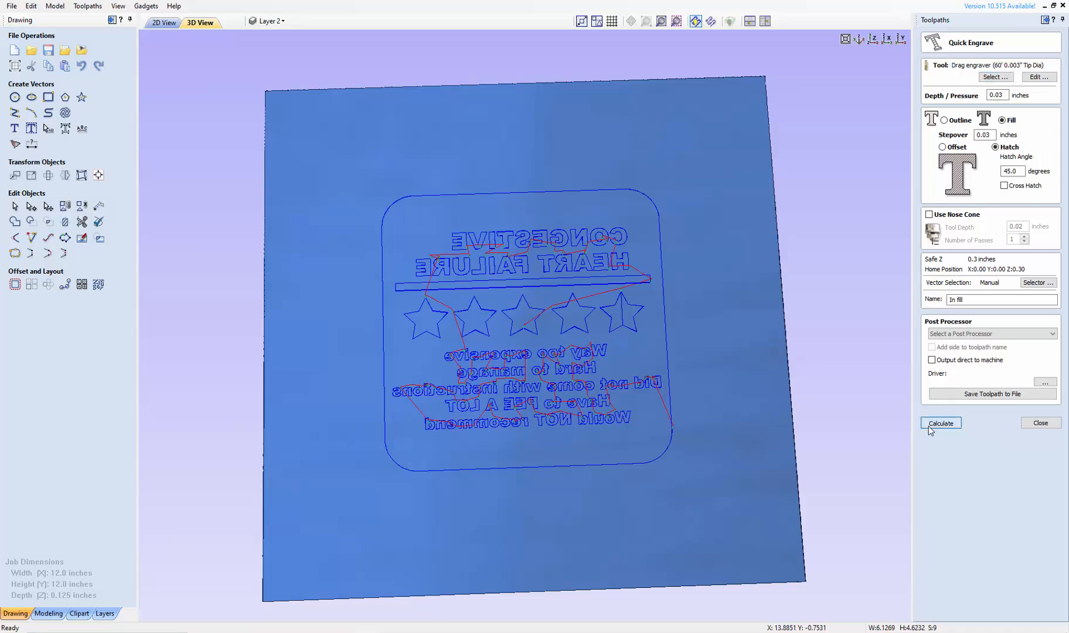
{"action": "left_click", "coordinate": [933, 423]}
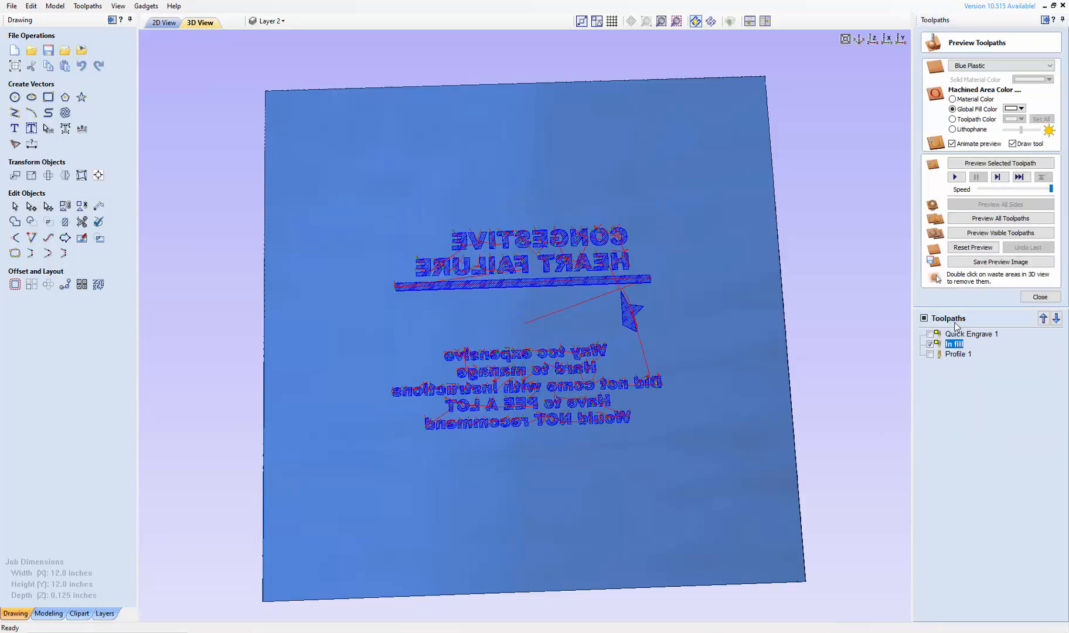
Step: Close the toolpath preview, return to the 2D view, and show the Quick Engrave 1 and In fill toolpaths together
{"action": "left_click", "coordinate": [1039, 296]}
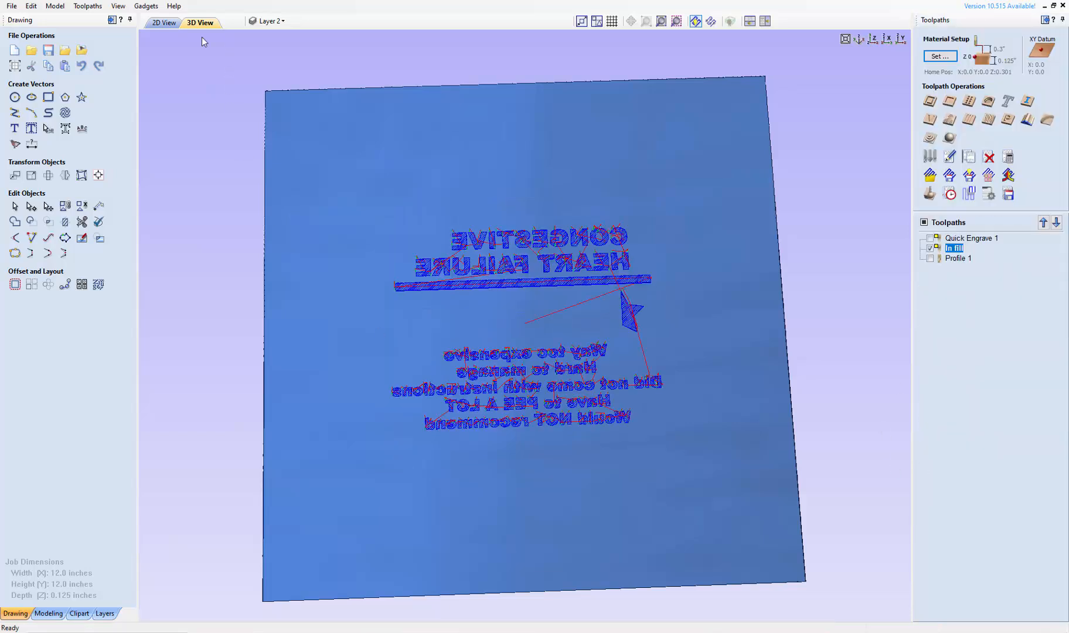
{"action": "left_click", "coordinate": [164, 22]}
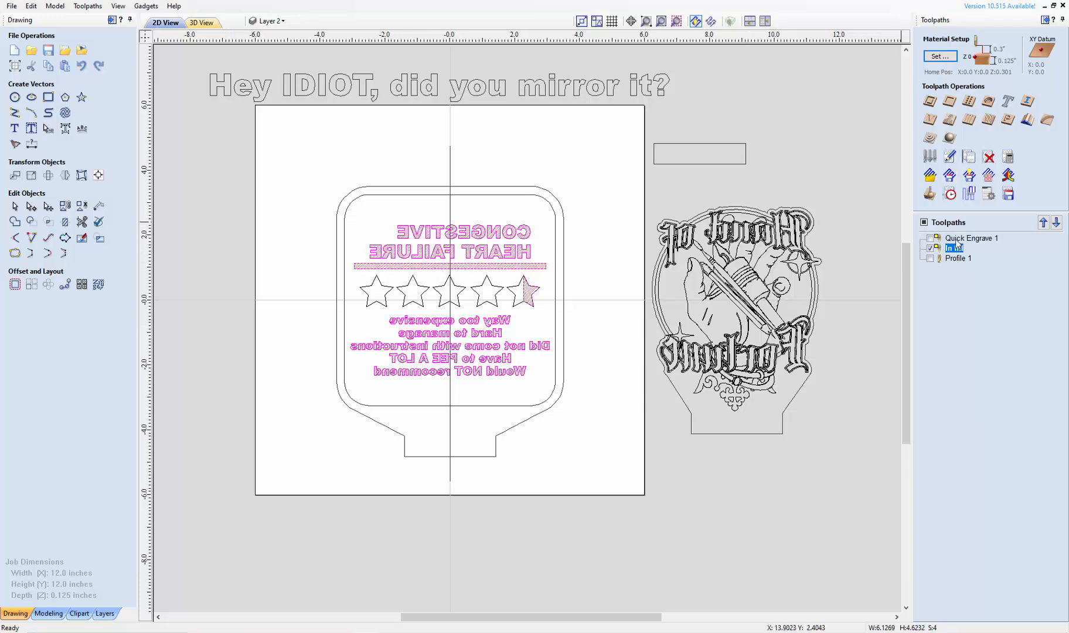
{"action": "left_click", "coordinate": [930, 238]}
{"action": "left_click", "coordinate": [930, 248]}
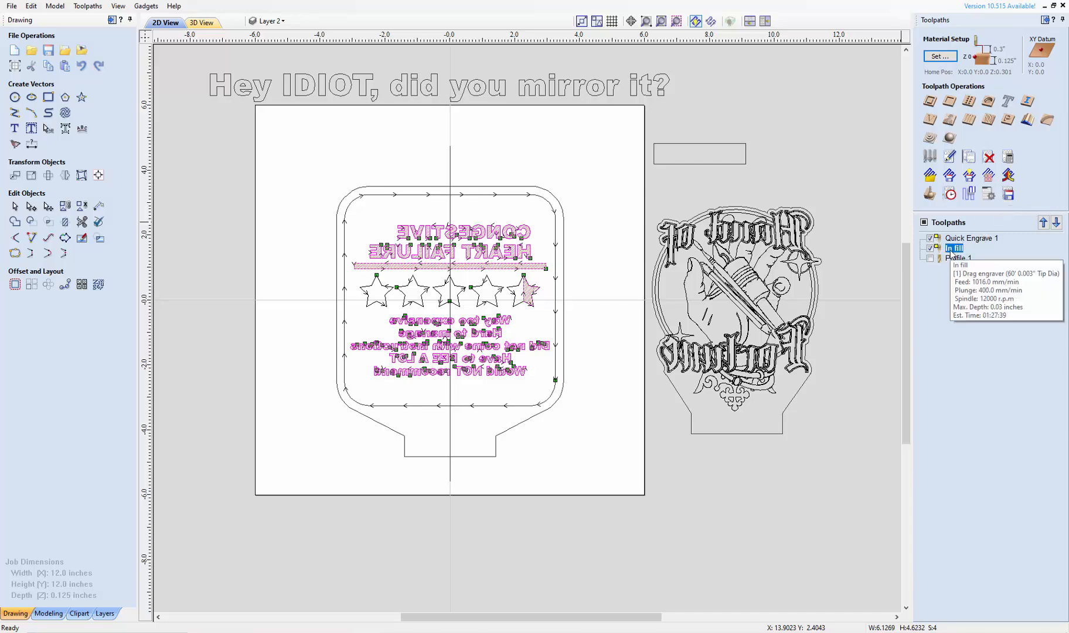
{"action": "left_click", "coordinate": [1007, 195]}
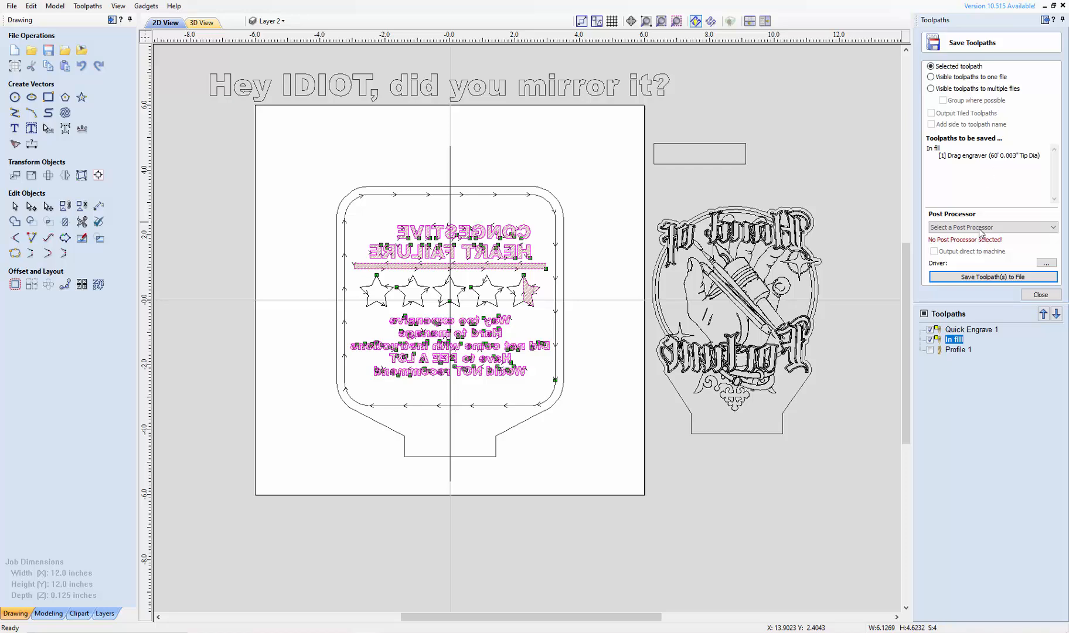
{"action": "left_click", "coordinate": [1053, 227]}
{"action": "scroll", "coordinate": [1026, 319], "scroll_direction": "down", "scroll_amount": 2}
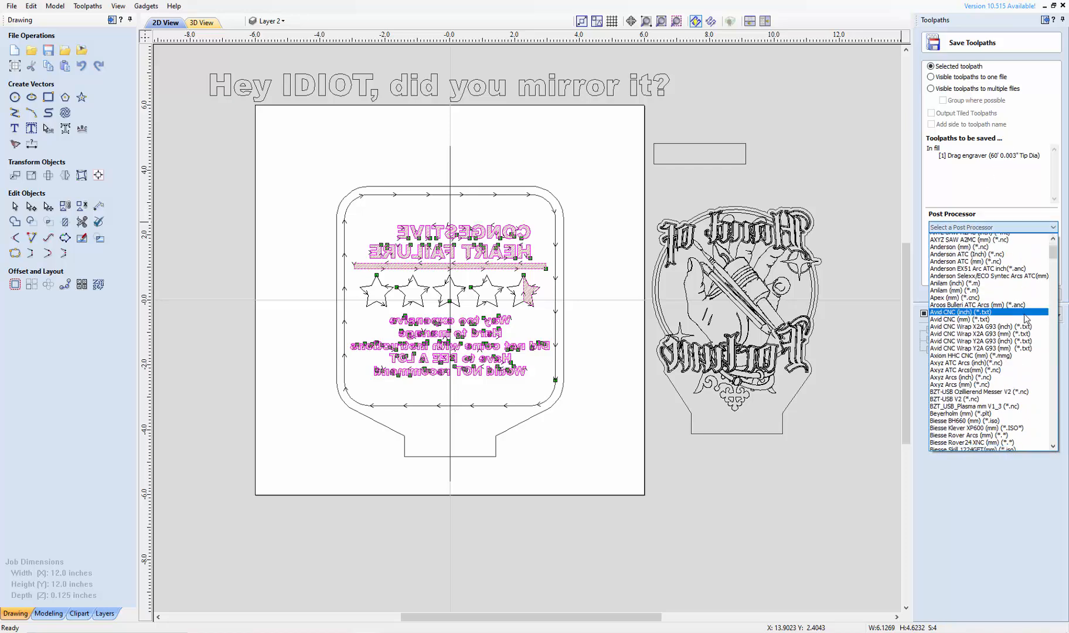
{"action": "scroll", "coordinate": [1024, 315], "scroll_direction": "down", "scroll_amount": 4}
{"action": "left_click", "coordinate": [987, 175]}
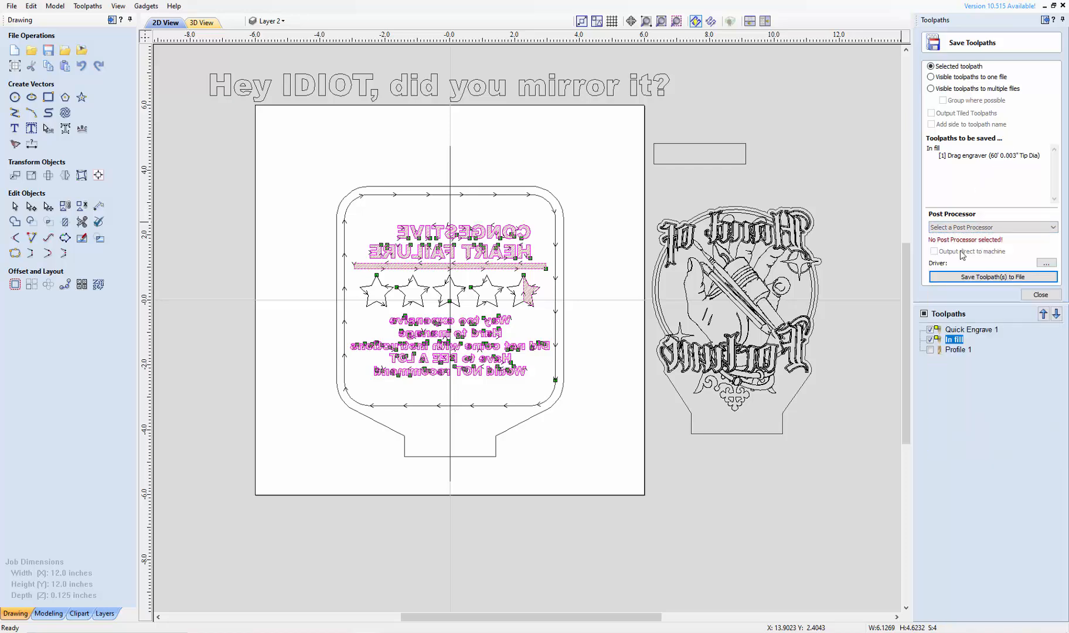
{"action": "left_click", "coordinate": [937, 330]}
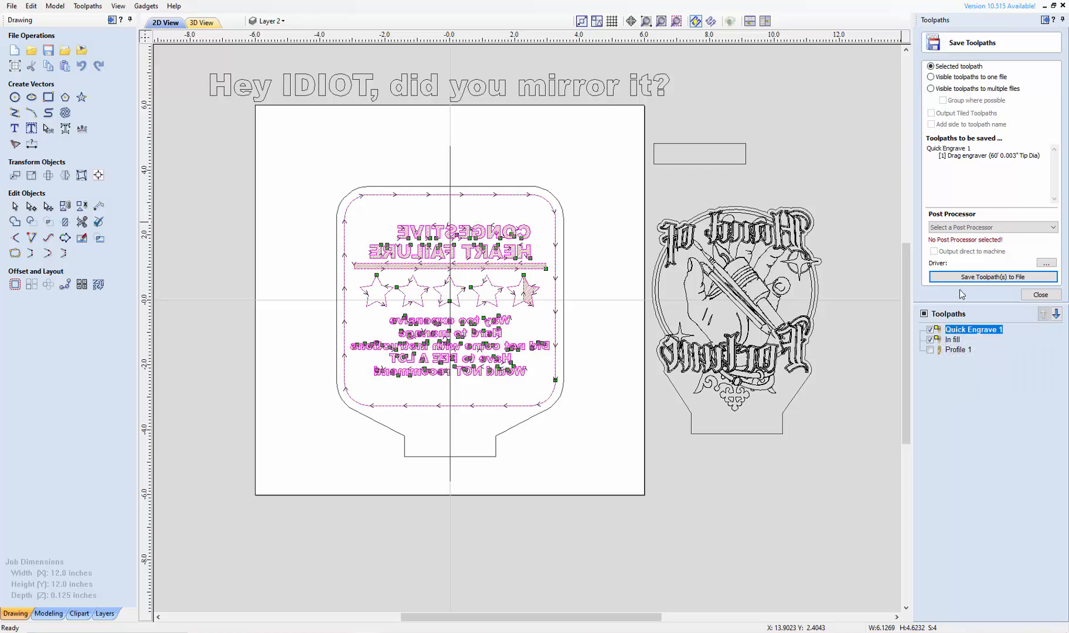
{"action": "left_click", "coordinate": [1030, 294]}
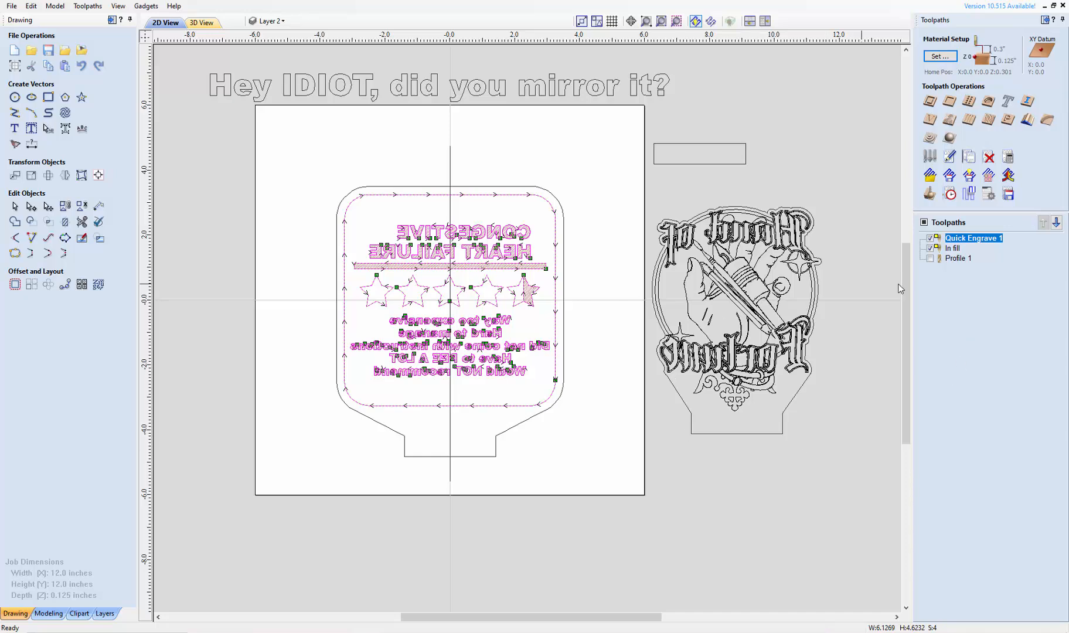
{"action": "left_click", "coordinate": [960, 248]}
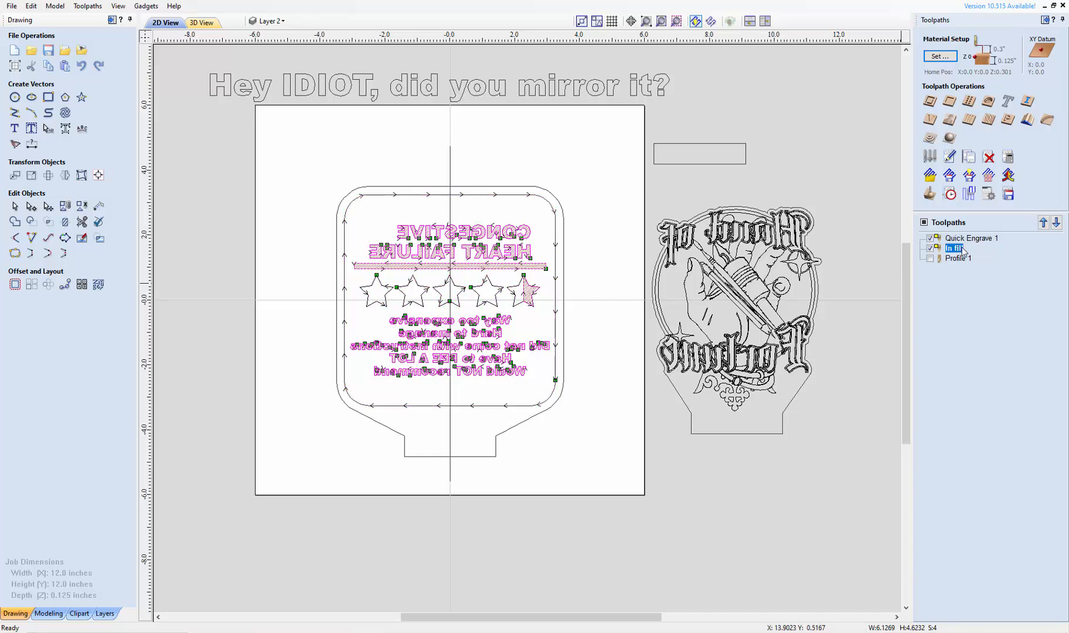
{"action": "left_click", "coordinate": [929, 237]}
{"action": "left_click", "coordinate": [928, 238]}
Step: Set up toolpath saving with the Mach2/3 Arcs (mm) (*.txt) post processor and the visible toolpaths combined into one file
{"action": "left_click", "coordinate": [1013, 196]}
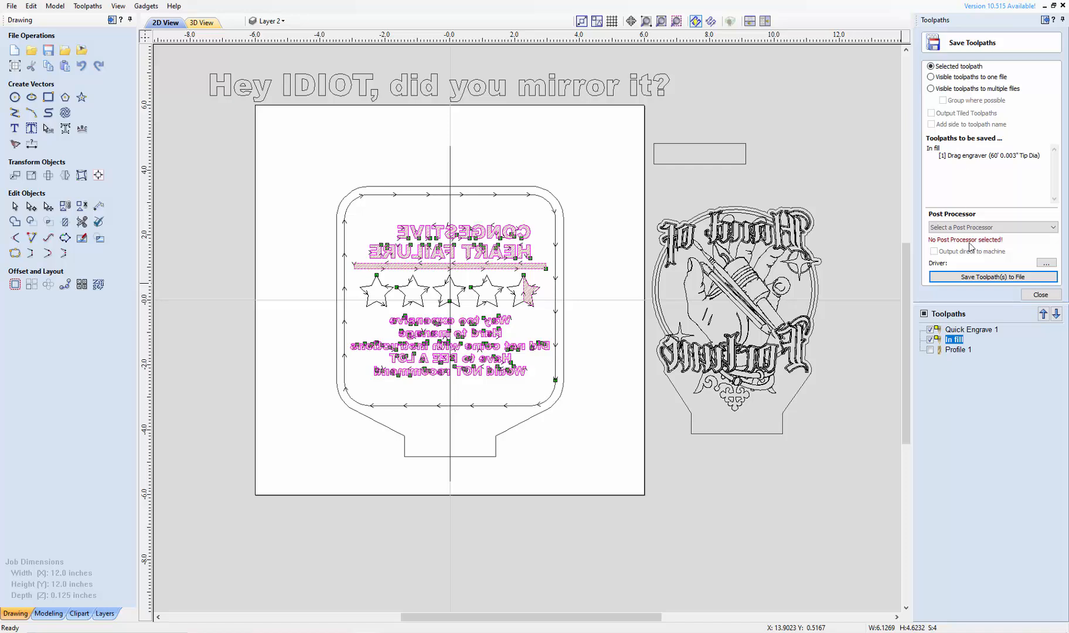
{"action": "left_click", "coordinate": [968, 330]}
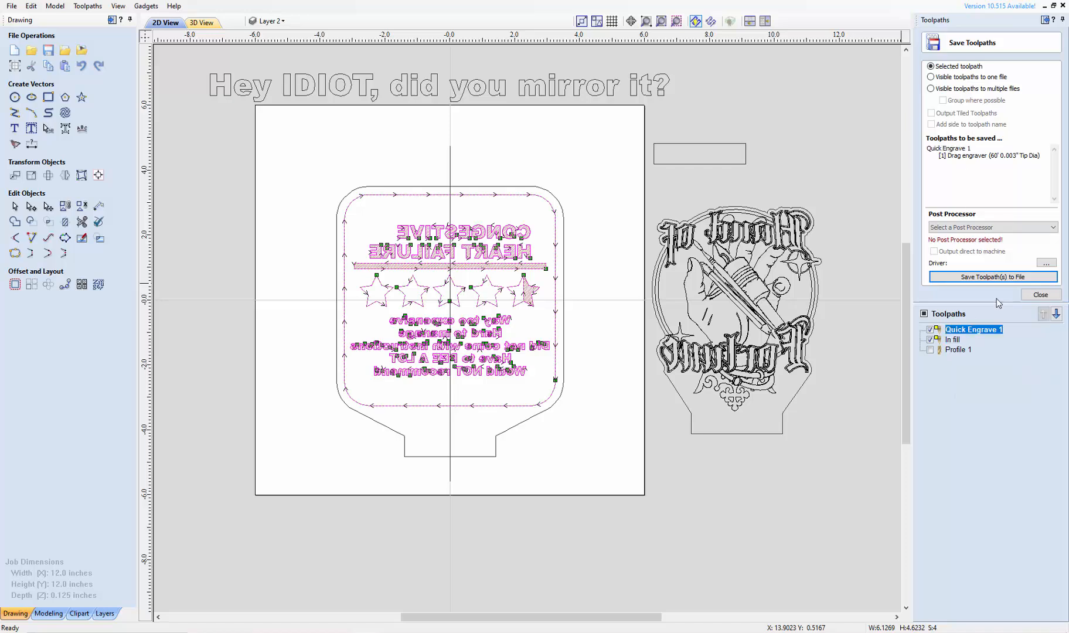
{"action": "left_click", "coordinate": [1052, 227]}
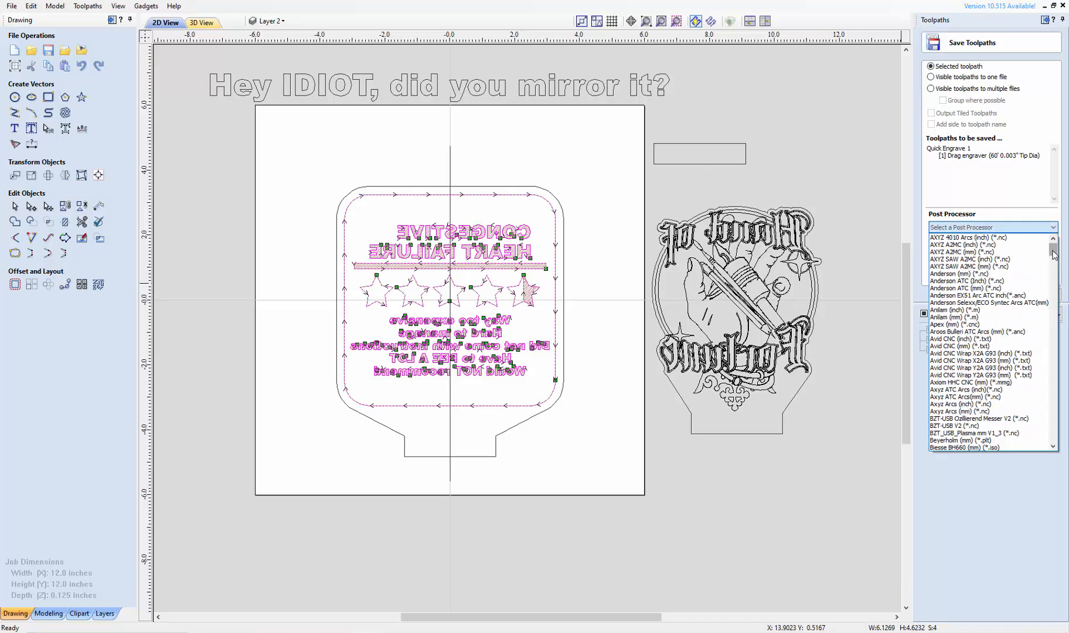
{"action": "left_click_drag", "start_coordinate": [1053, 254], "coordinate": [1063, 357]}
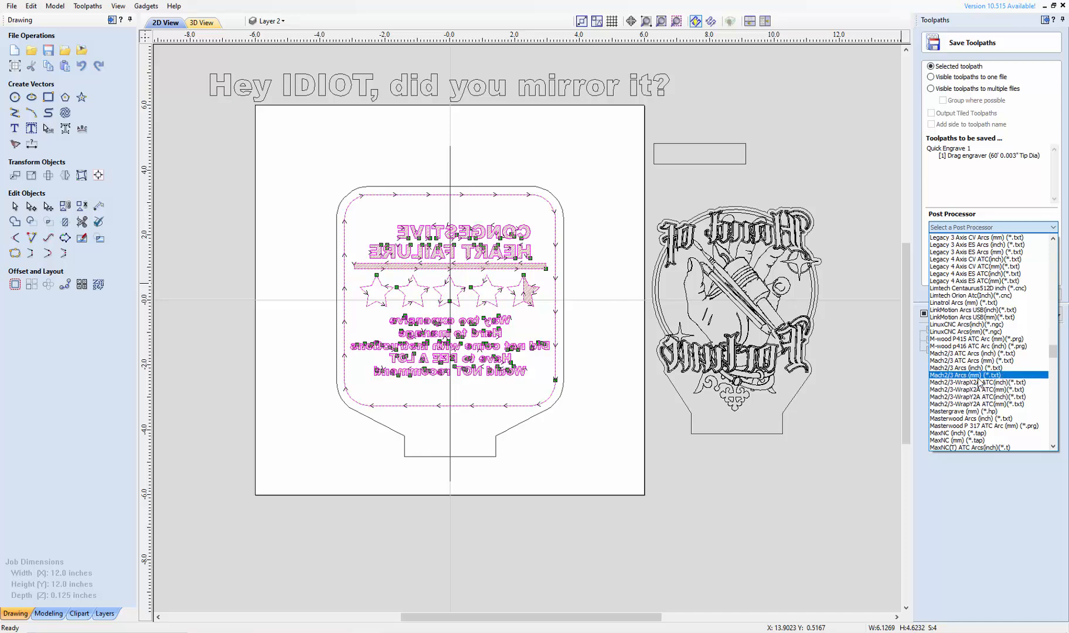
{"action": "left_click", "coordinate": [949, 375]}
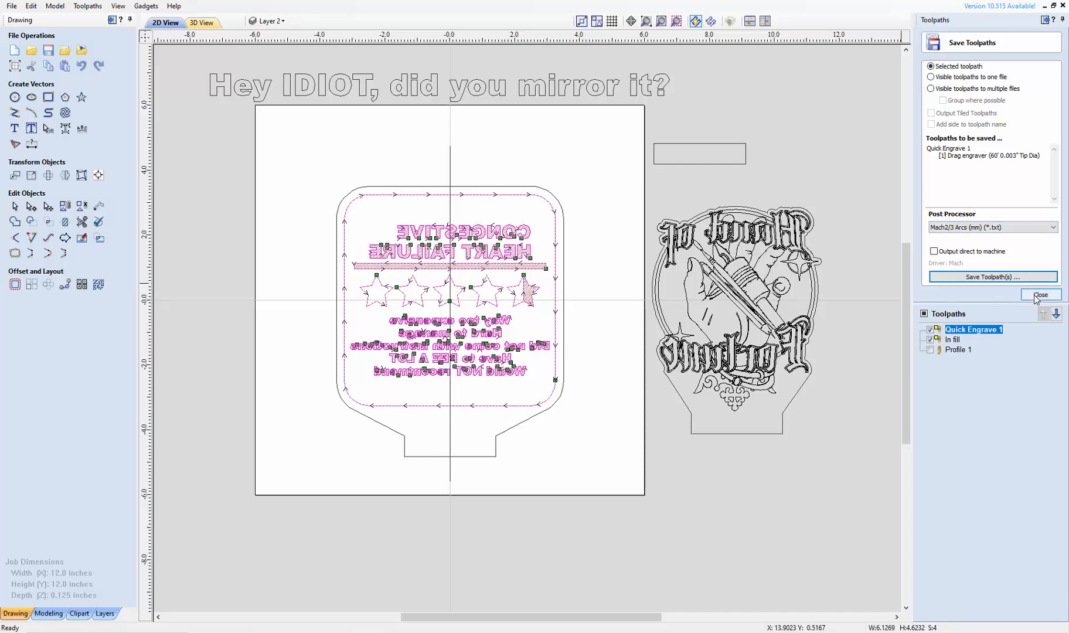
{"action": "left_click", "coordinate": [930, 77]}
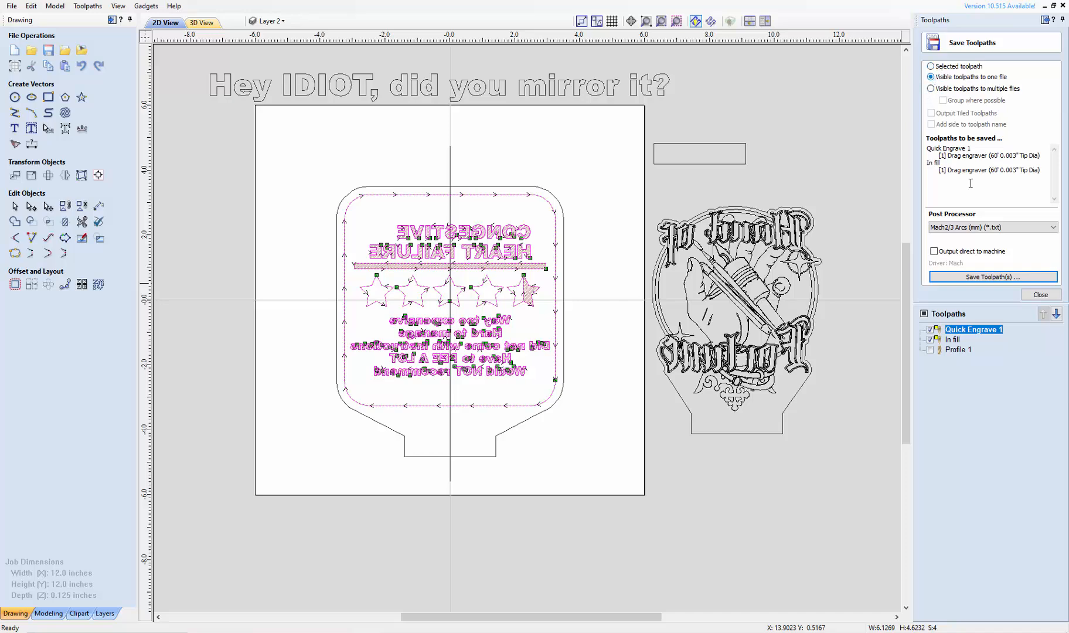